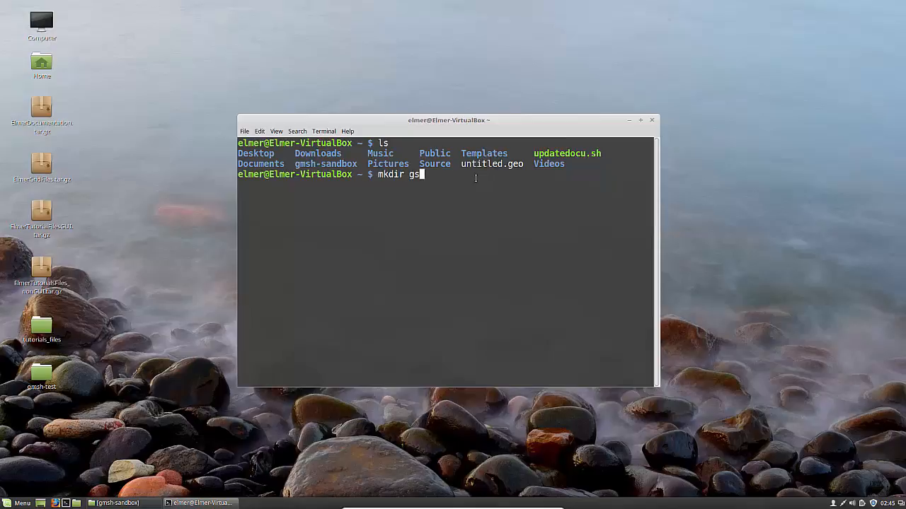
Create a directory named gmsh-sndbx in the home folder and make it the working directory
key("BackSpace")
type("msh-sndbx")
key("Return")
type("cd g")
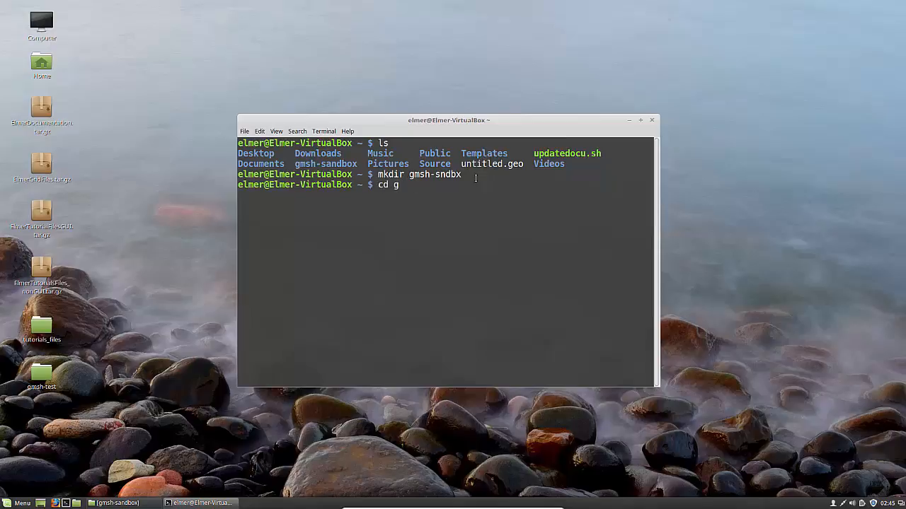
key("Tab")
type("n")
key("Tab")
key("Return")
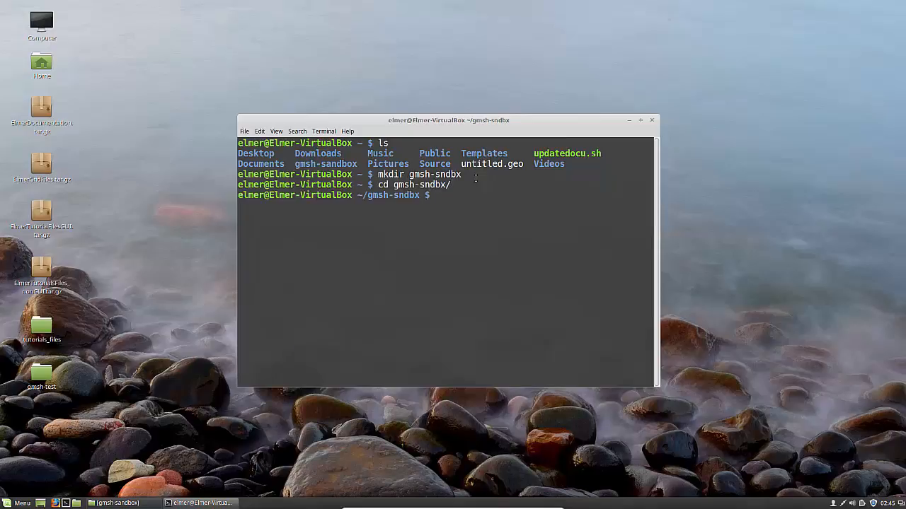
Open rectwin.geo in Gmsh and add geometry points at (0, 0, 0) and (0, 2, 0) with mesh element size 1.0
type("gmsh rectwin.geo")
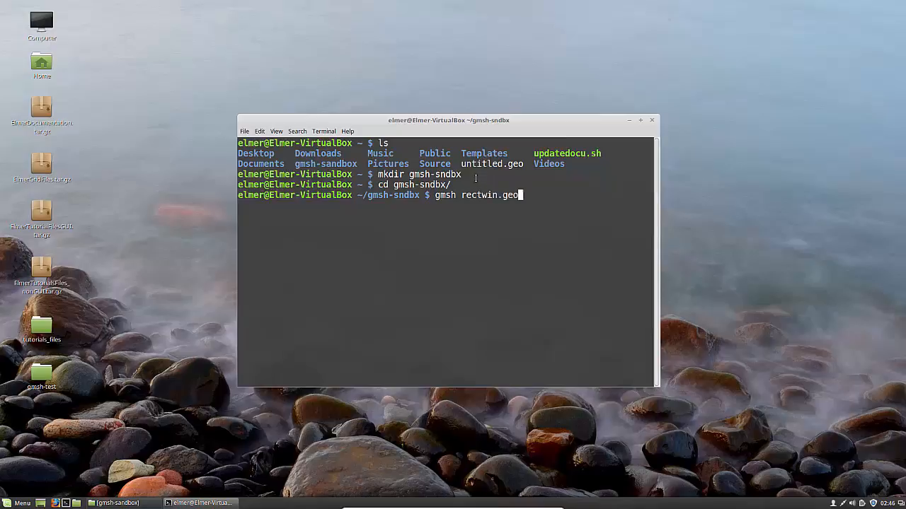
key("Return")
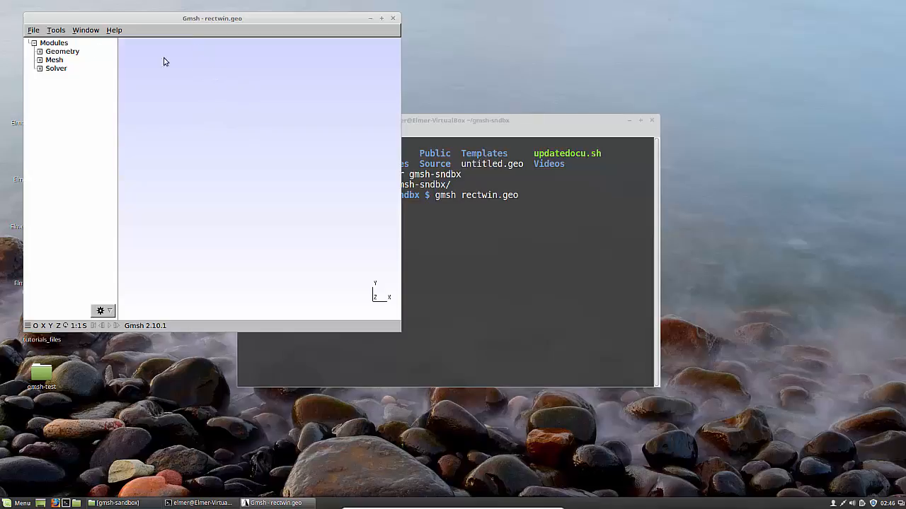
left_click(40, 52)
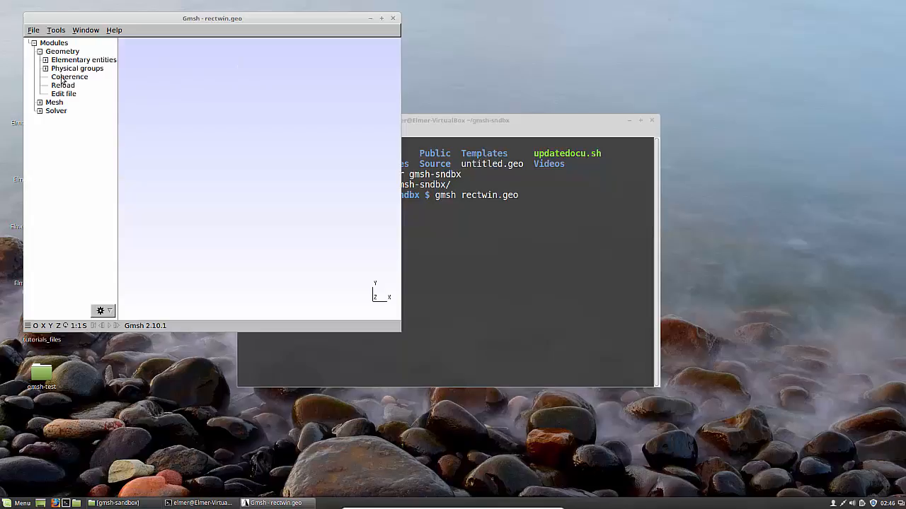
left_click(46, 61)
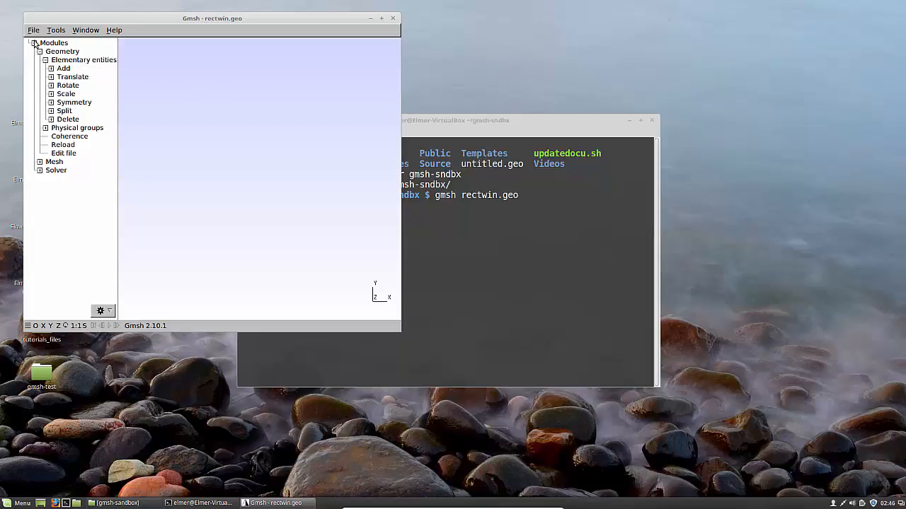
left_click(51, 69)
left_click(71, 85)
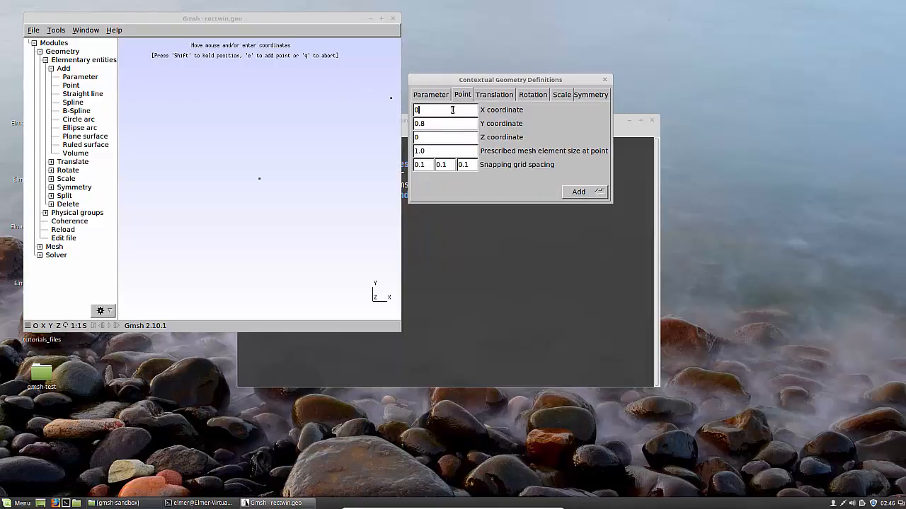
key("Tab")
type("2")
left_click(605, 80)
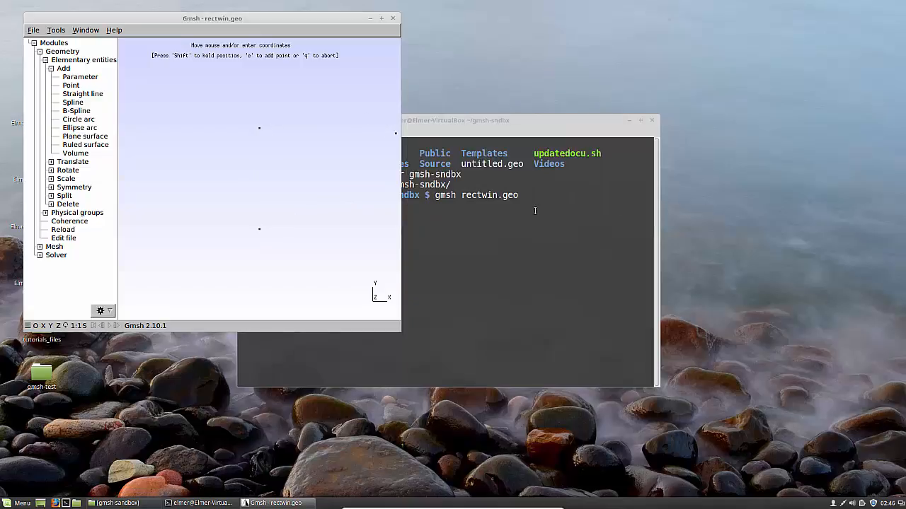
Close Gmsh and open rectwin.geo in Vim from the terminal
left_click(393, 18)
type("ls")
key("Return")
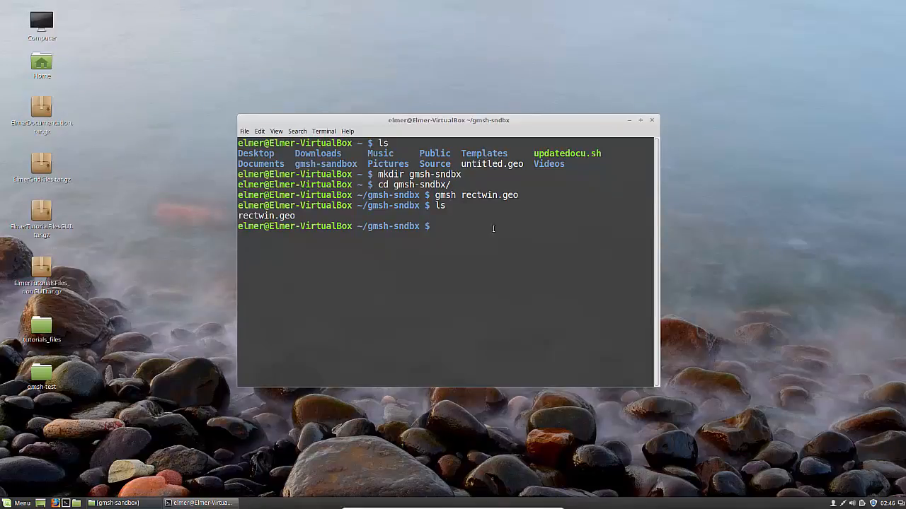
type("vim r")
key("Tab")
key("Return")
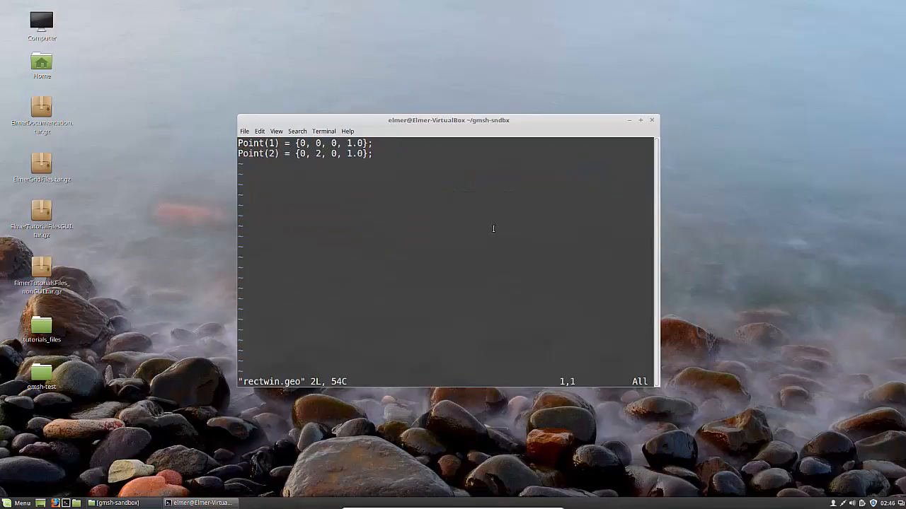
Change the coordinates of Point(2) to 2, 0, 0, then save the file and quit Vim
key("Down")
key("Right")
key("Right")
key("Right")
key("Right")
key("Right")
key("Right")
key("Right")
key("Right")
key("Right")
key("Right")
key("Right")
key("Right")
key("Right")
key("Right")
key("Left")
key("Left")
key("a")
key("BackSpace")
type("2")
key("Right")
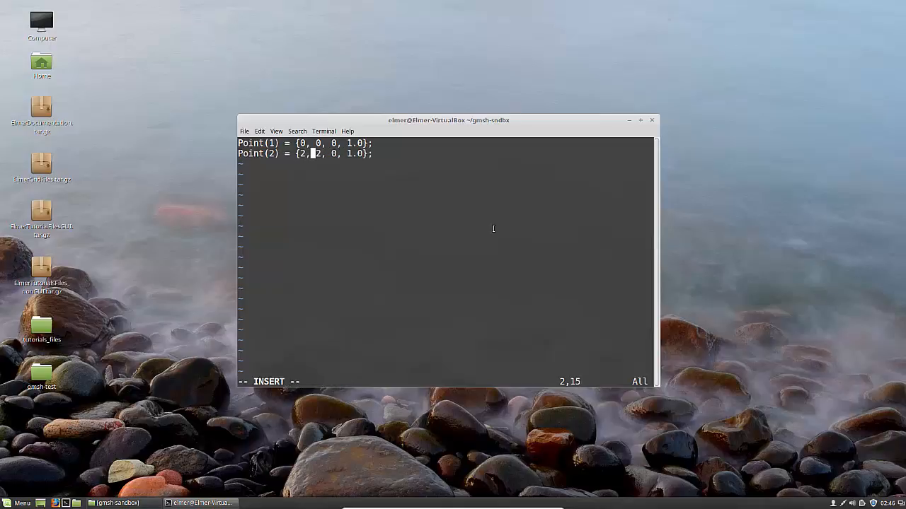
key("Right")
key("Right")
key("BackSpace")
type("0")
key("Escape")
type(":wq")
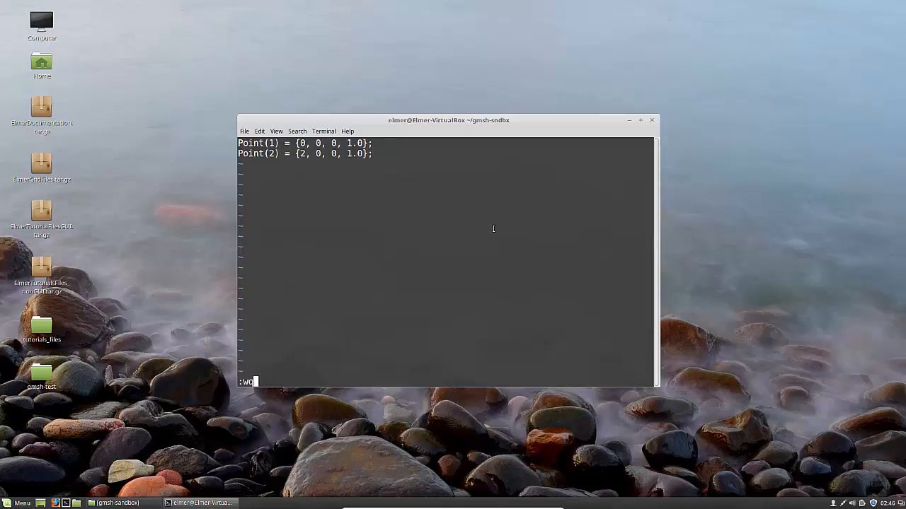
key("Return")
Reopen rectwin.geo in Gmsh from the terminal
type("ls")
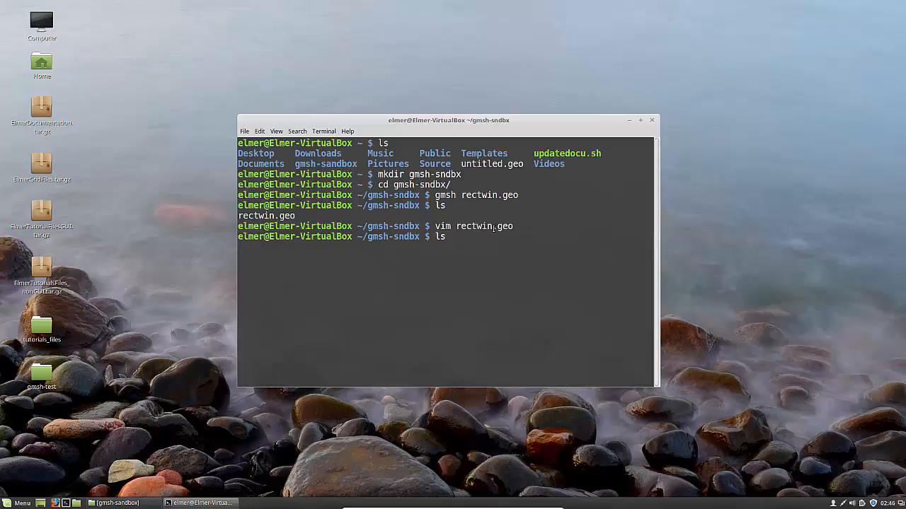
key("Up")
key("Up")
key("Up")
key("Return")
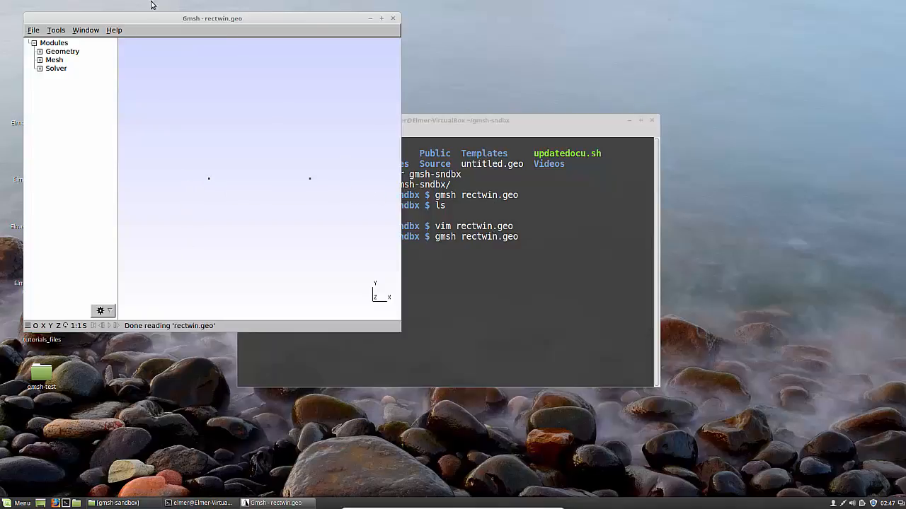
Add a straight line from point 1 at the origin to point 2
left_click(40, 53)
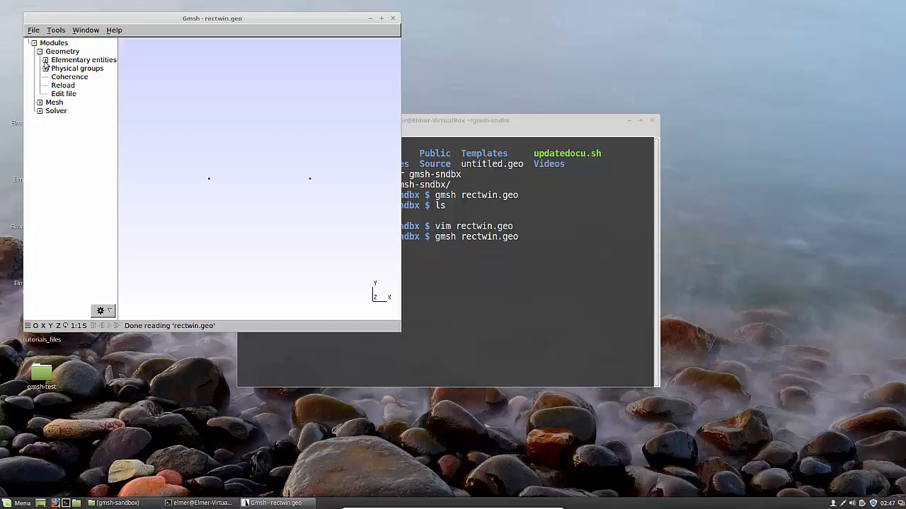
left_click(45, 60)
left_click(51, 68)
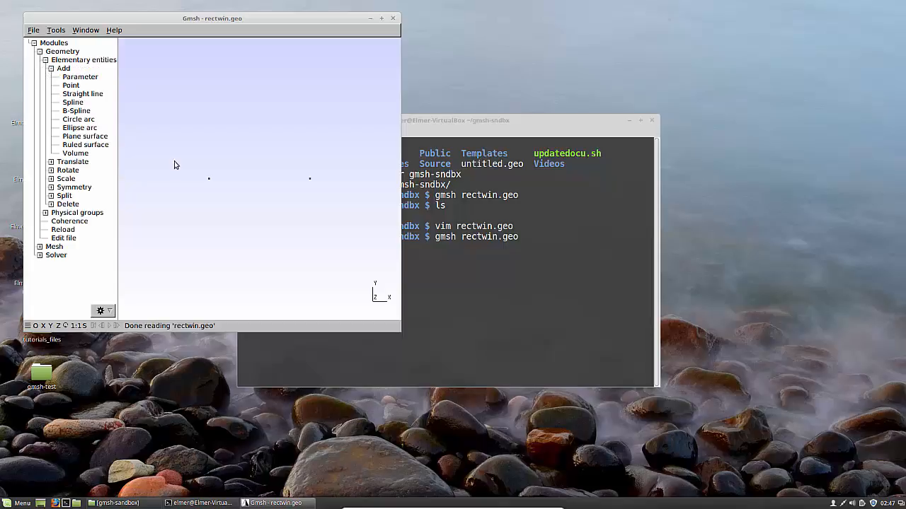
left_click(92, 94)
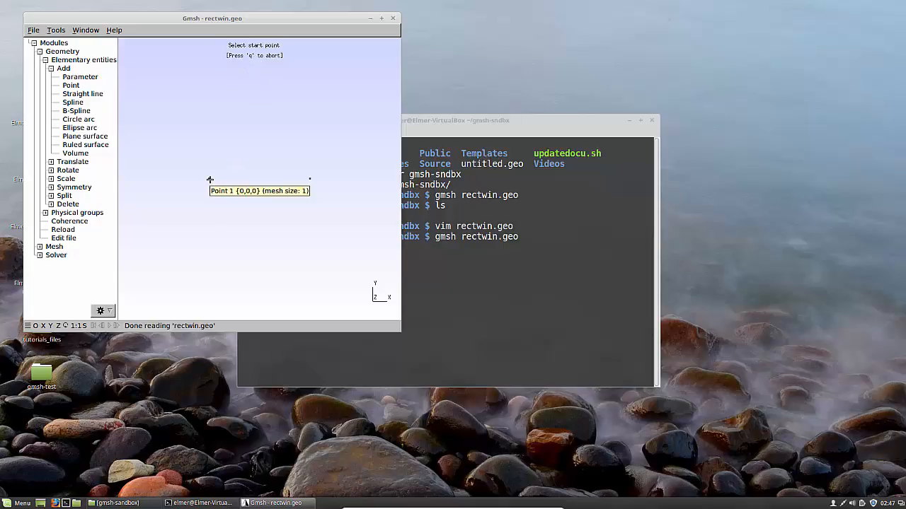
left_click(210, 180)
left_click(310, 179)
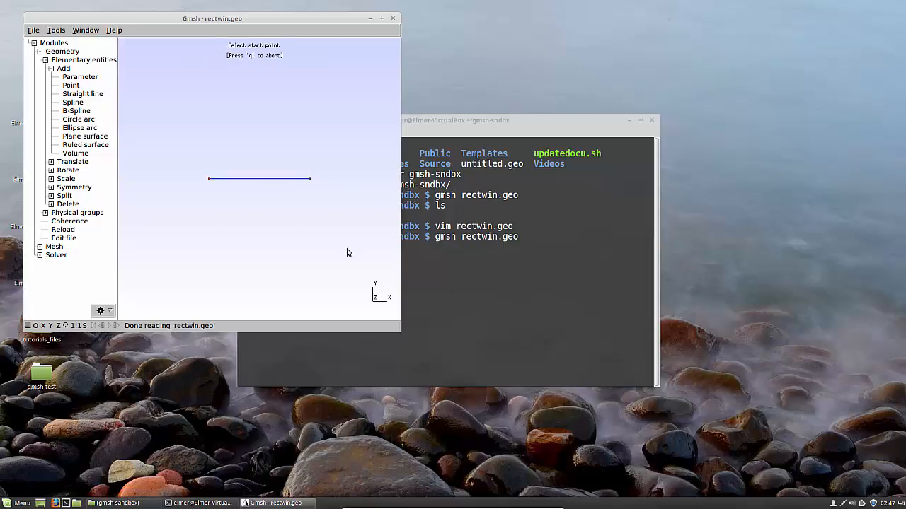
key("q")
Extrude the line by a translation of X 0, Y 25, Z 0 to form a rectangle
left_click(51, 162)
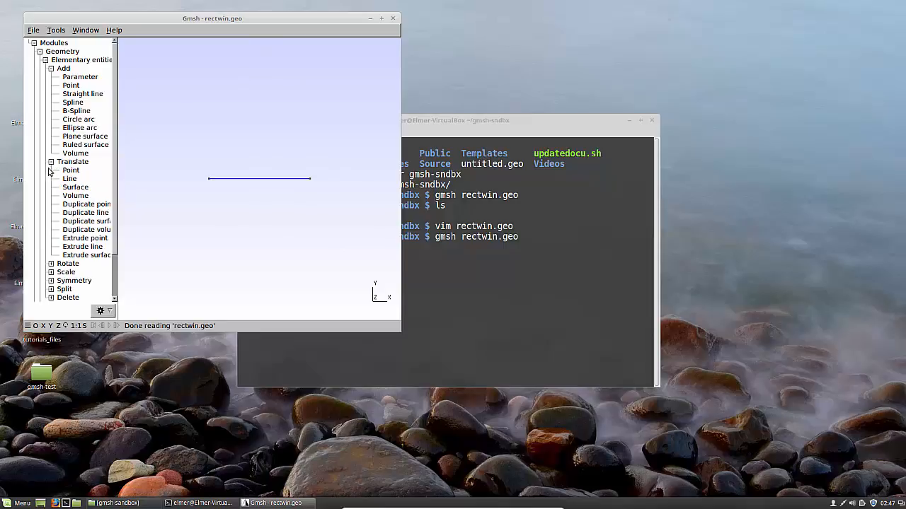
left_click(95, 247)
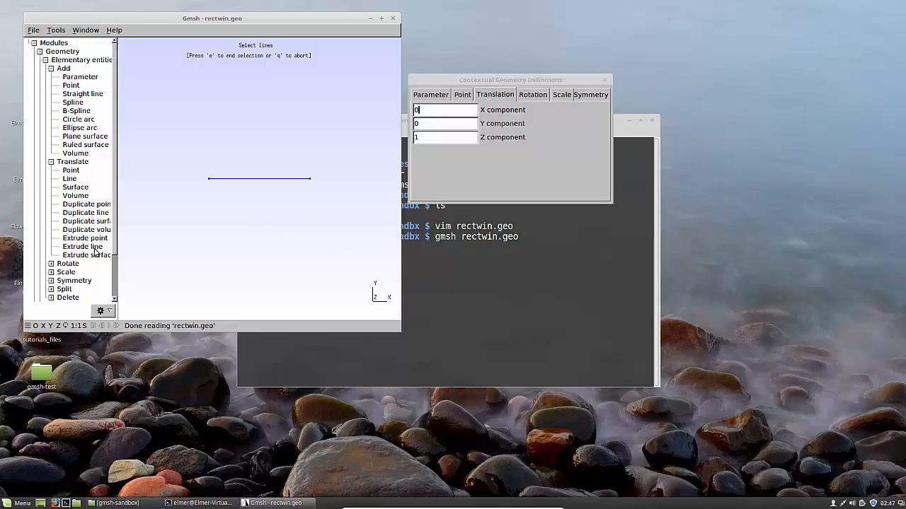
left_click(262, 179)
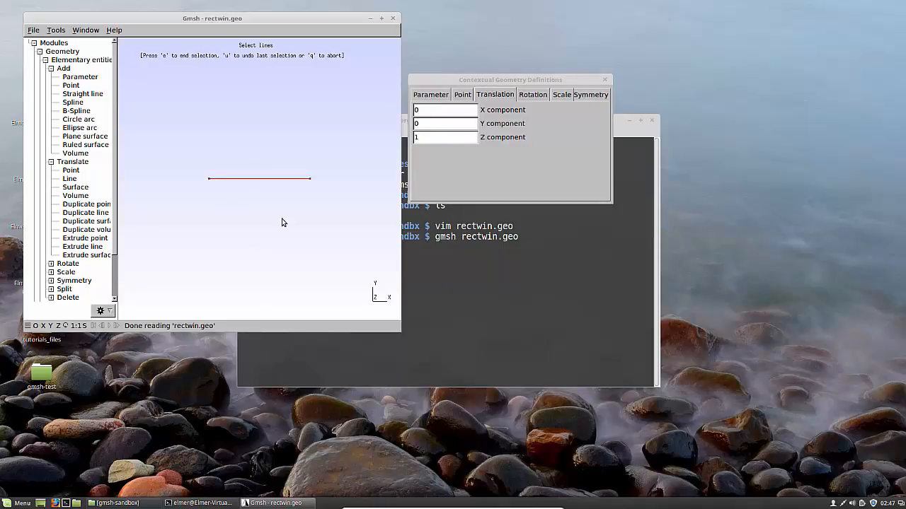
left_click(440, 137)
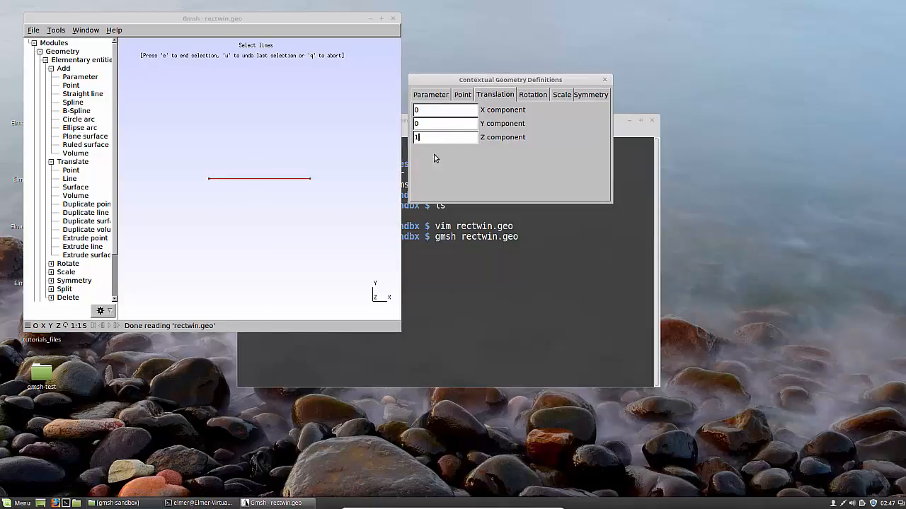
left_click_drag(447, 137, 370, 136)
left_click(426, 125)
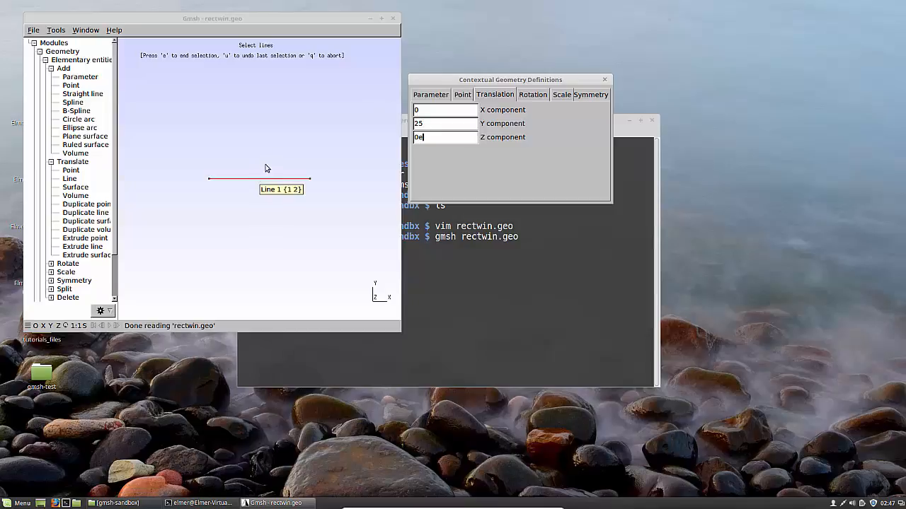
key("BackSpace")
left_click(315, 21)
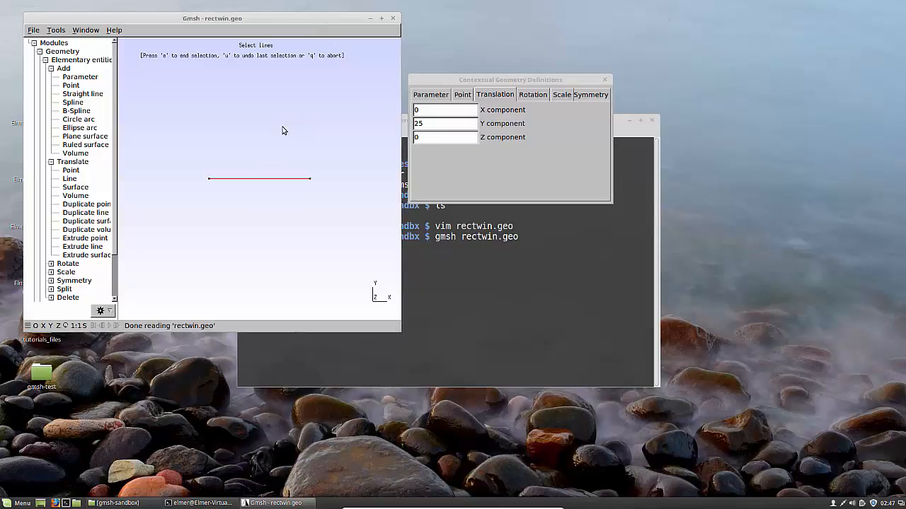
key("e")
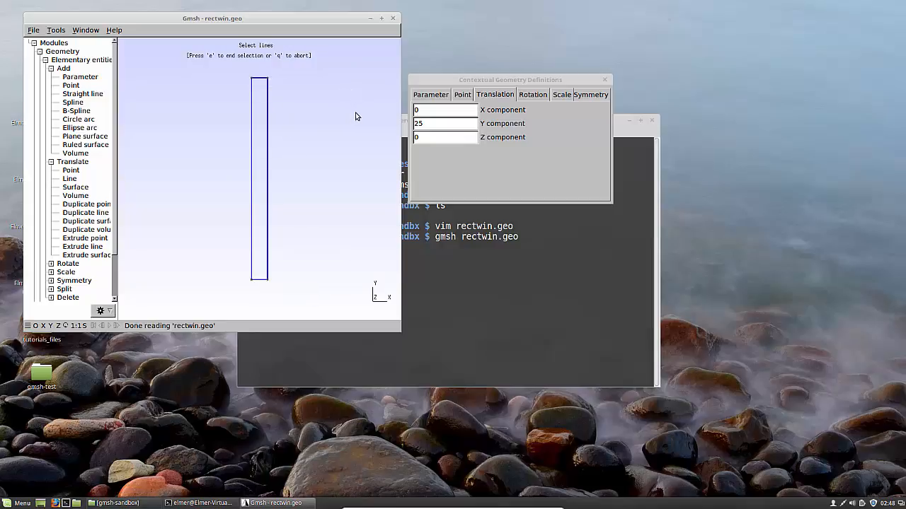
left_click(604, 80)
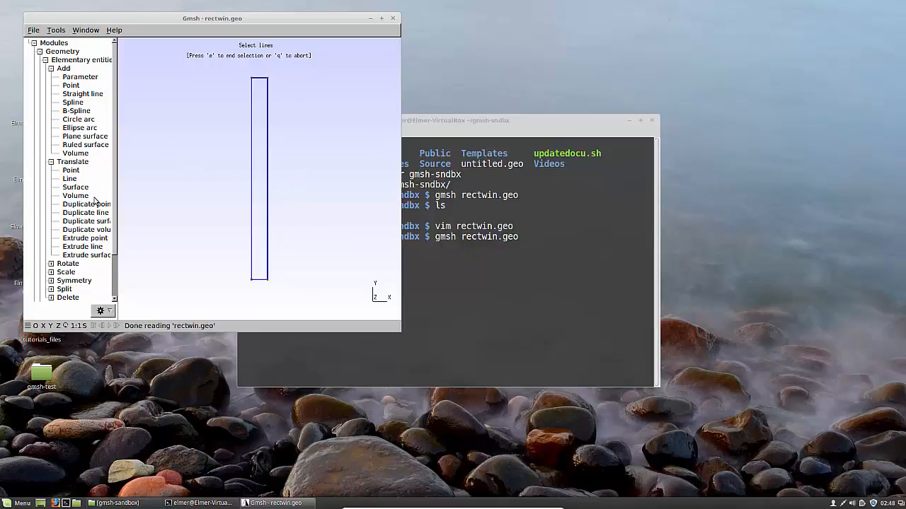
Collapse the elementary entities and expand the types of physical groups that can be added
scroll(95, 201, "down", 2)
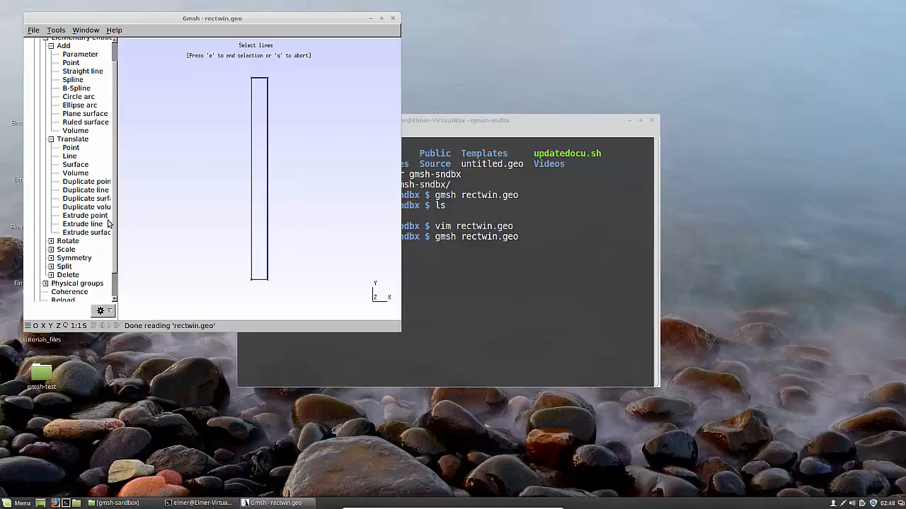
scroll(111, 224, "down", 2)
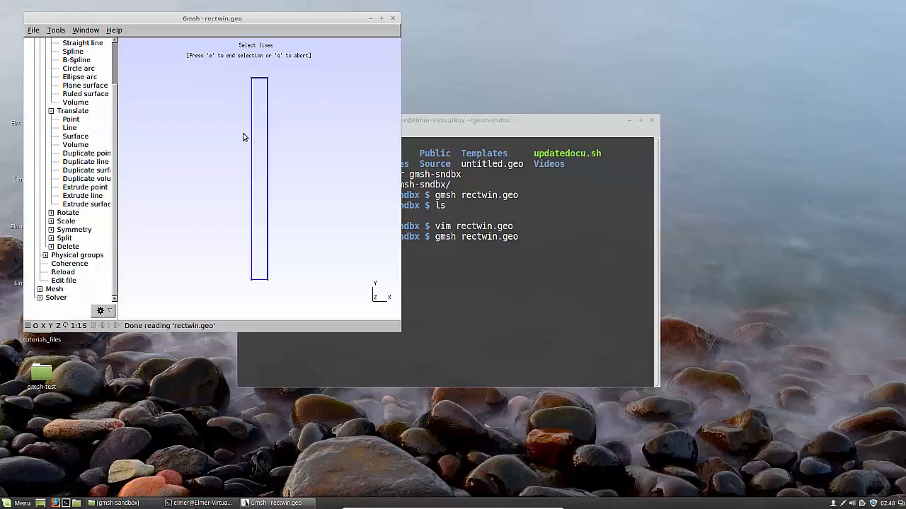
scroll(106, 218, "up", 2)
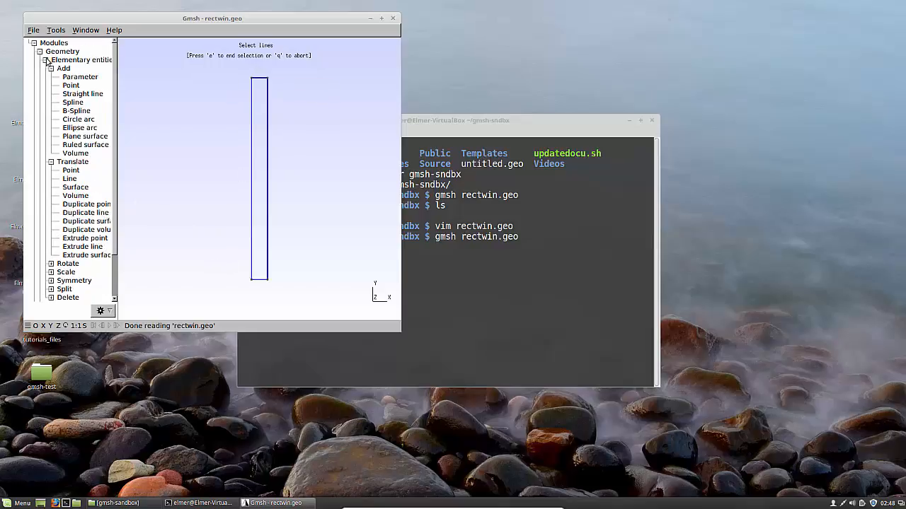
left_click(45, 59)
left_click(45, 69)
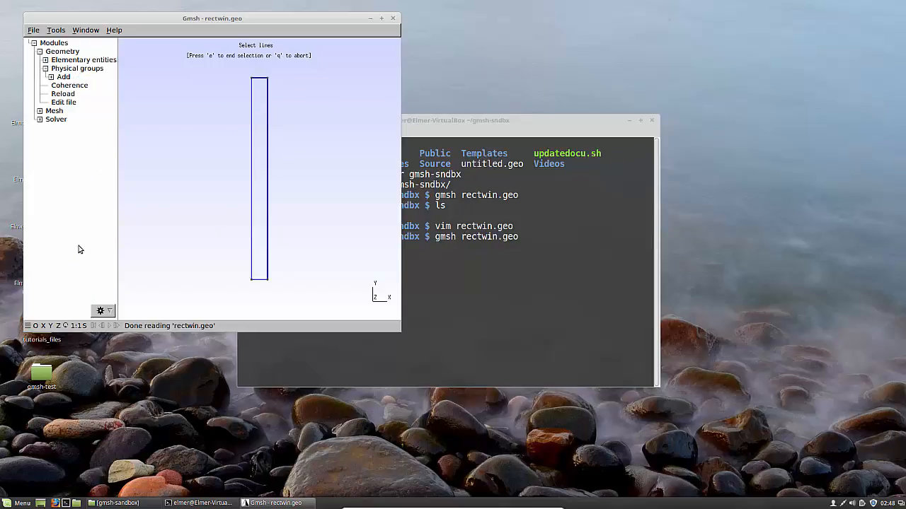
left_click(51, 77)
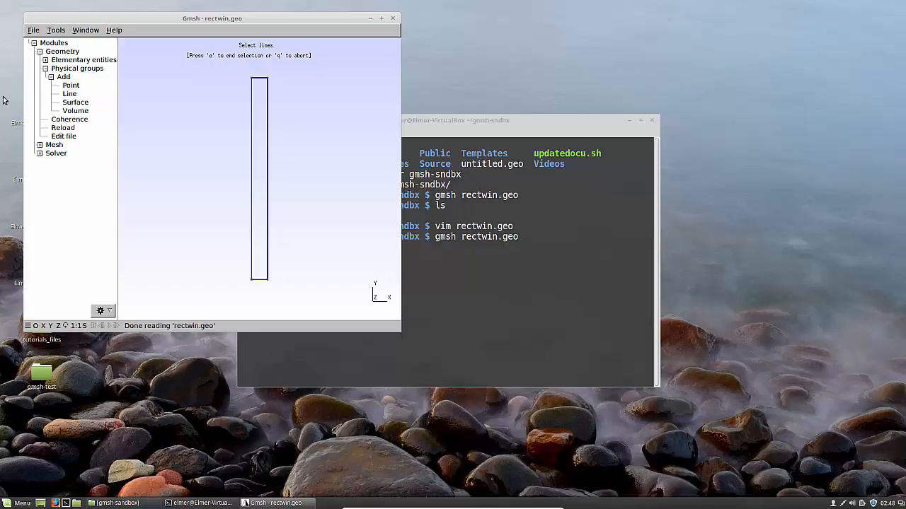
left_click(79, 103)
left_click(259, 178)
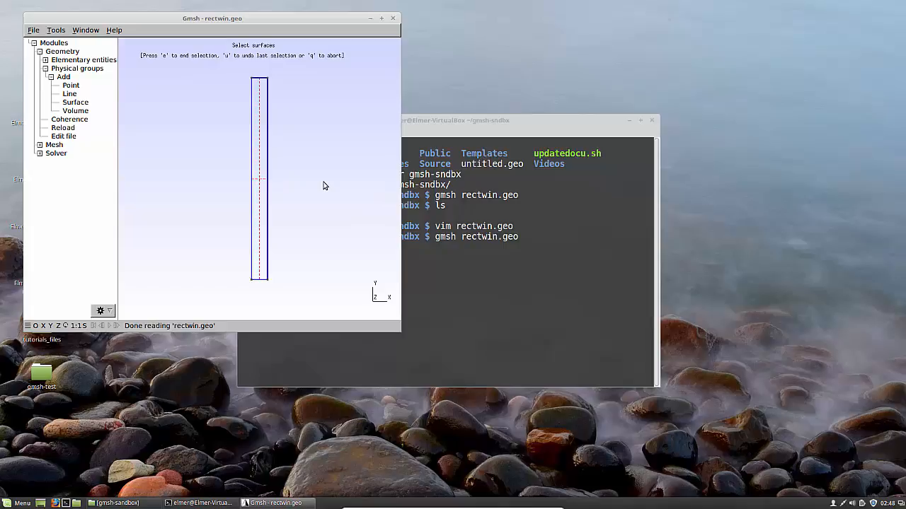
key("u")
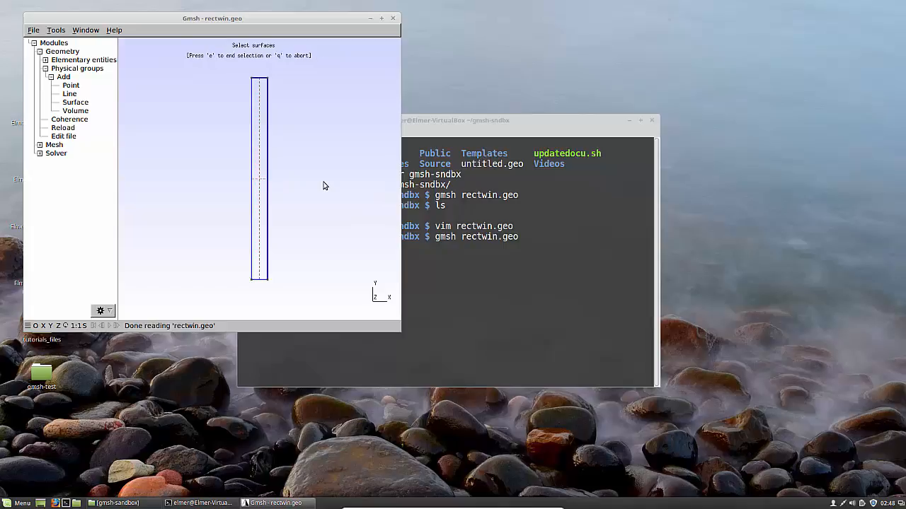
Add a separate physical line group for each of the rectangle's top, right, bottom and left edges, and close Gmsh
left_click(73, 95)
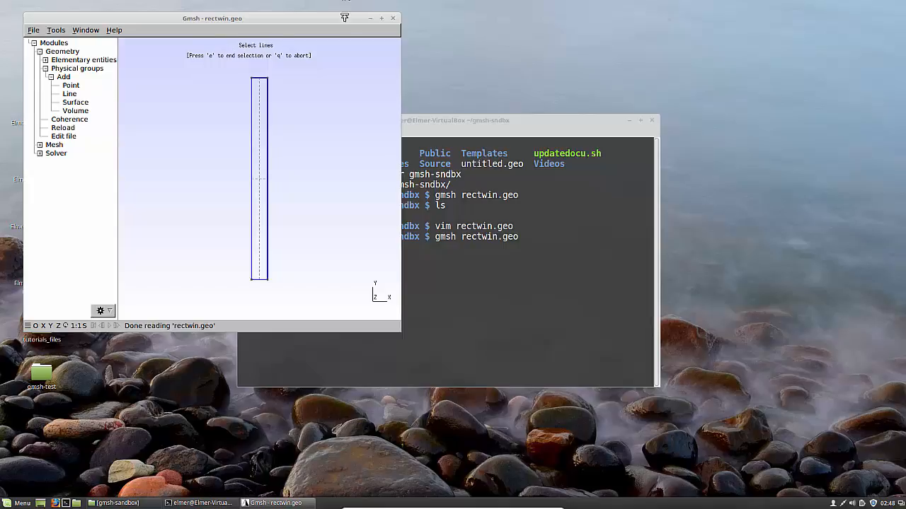
left_click(261, 78)
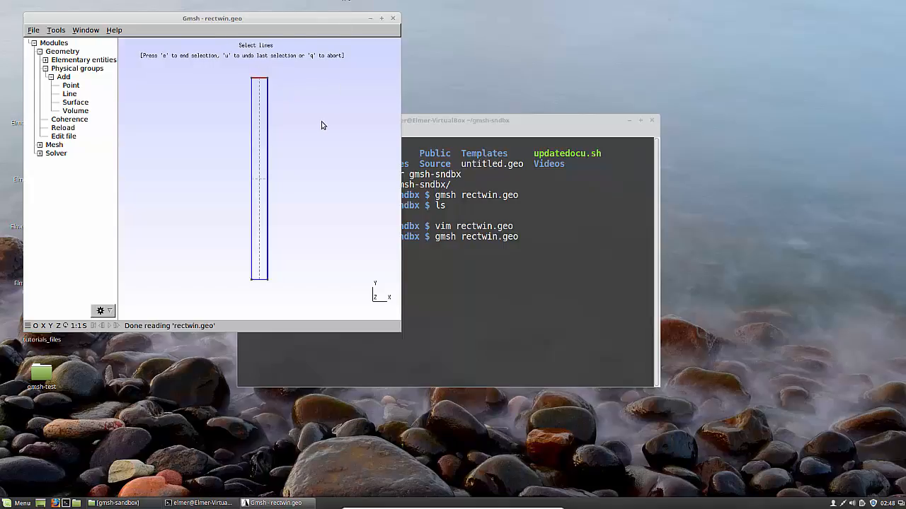
key("u")
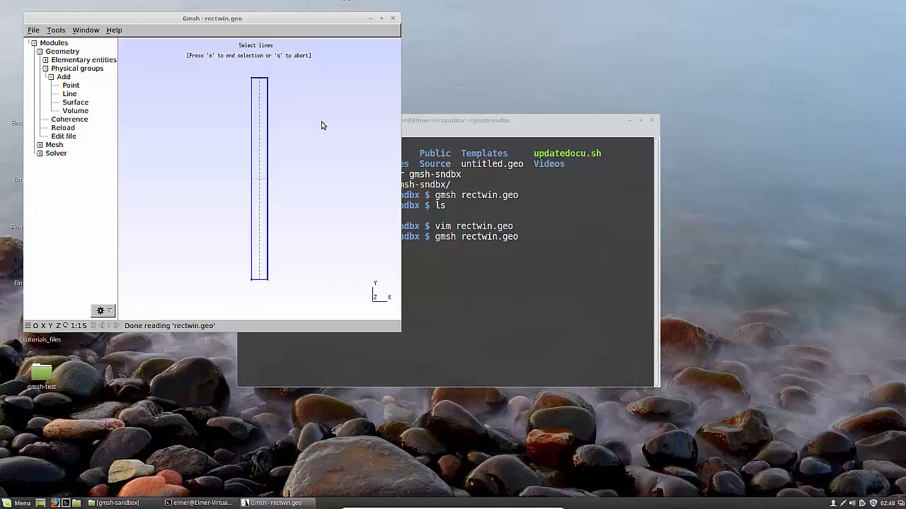
left_click(267, 104)
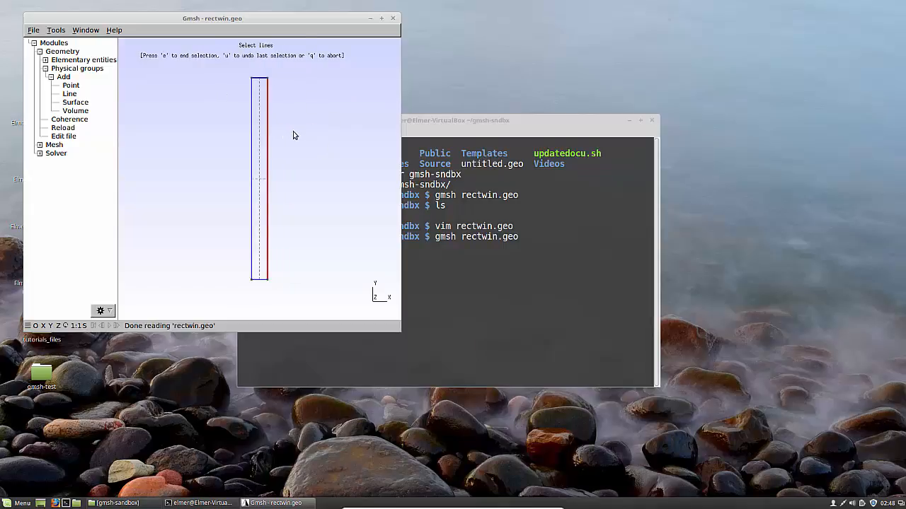
key("u")
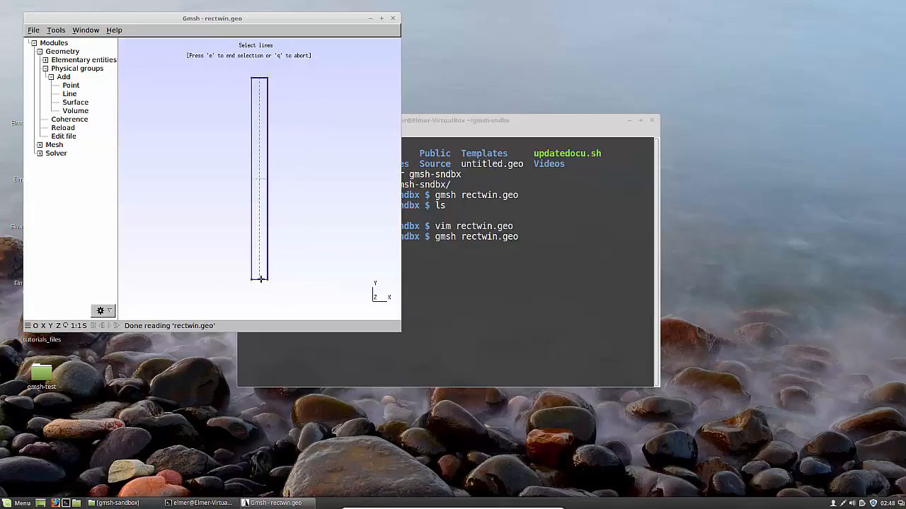
left_click(251, 225)
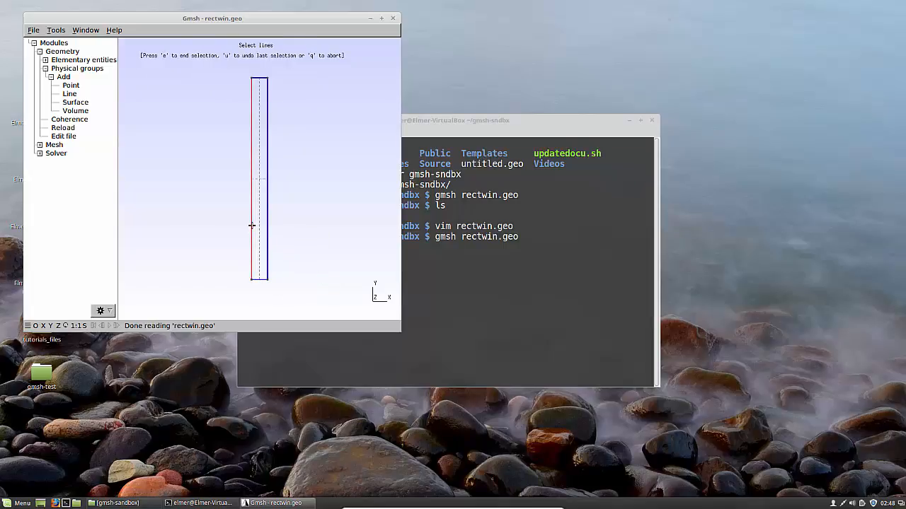
key("u")
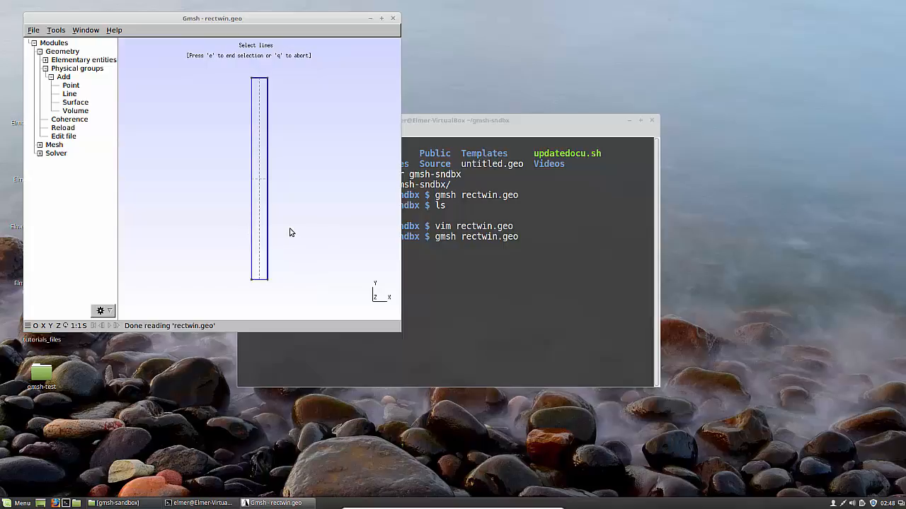
key("q")
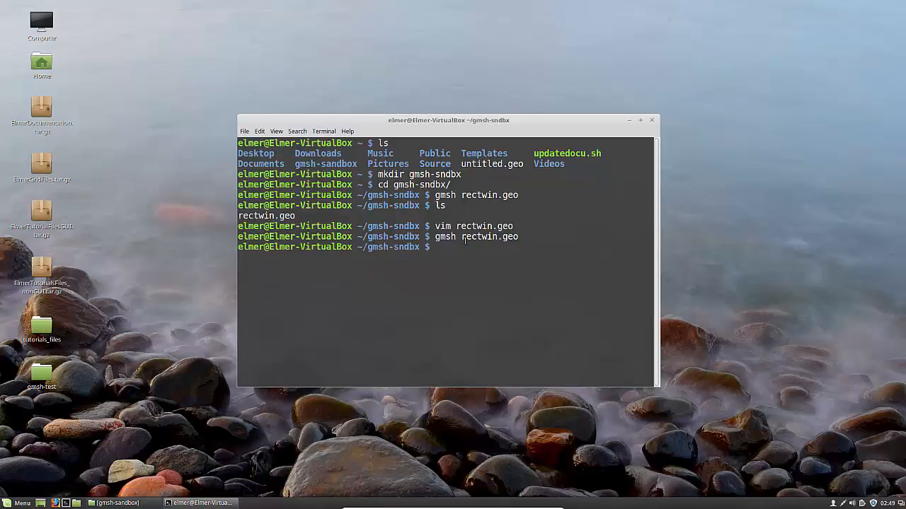
Review the physical surface and line definitions of rectwin.geo in vim and quit without editing
key("Up")
key("Up")
key("Return")
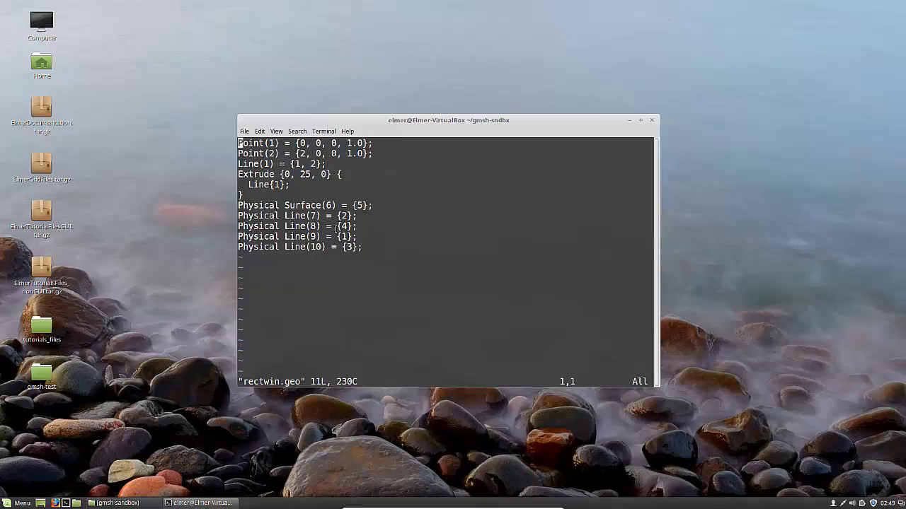
type(":q")
key("Return")
Reopen rectwin.geo in Gmsh from the terminal and generate a 2D mesh on the rectangle
key("Up")
key("Up")
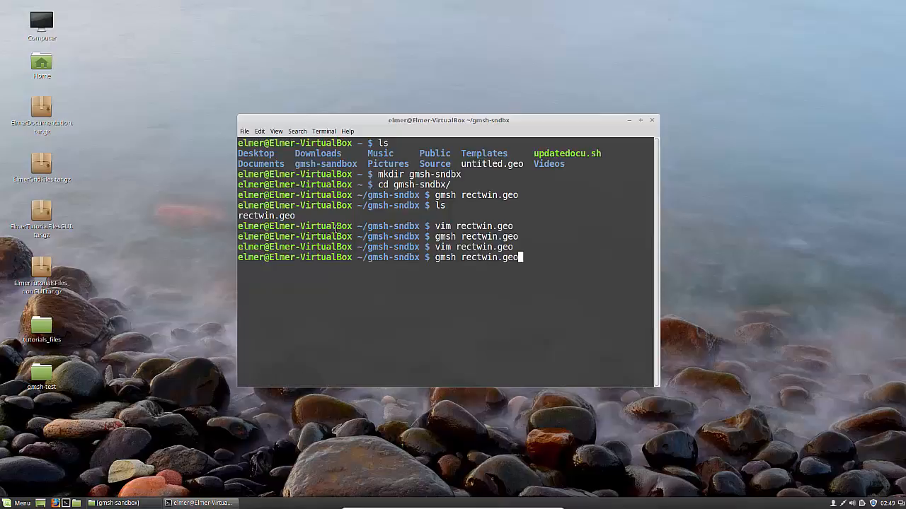
key("Return")
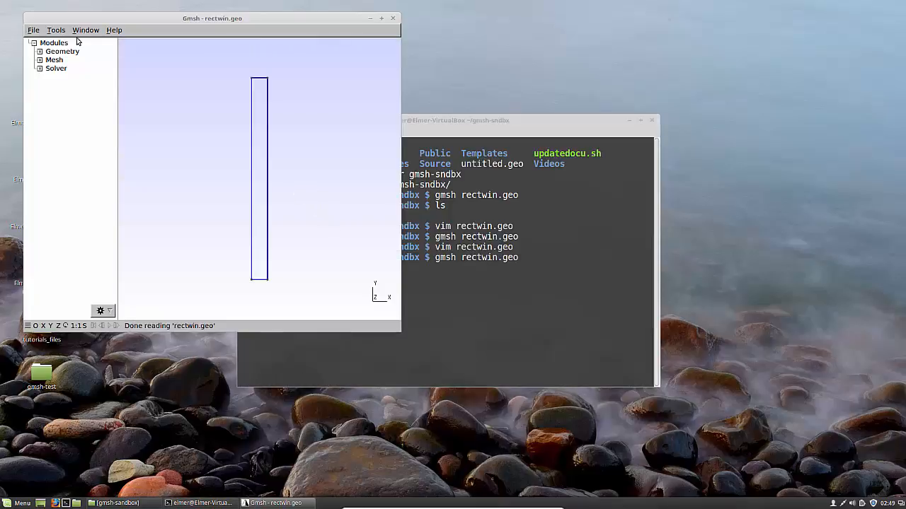
left_click(40, 61)
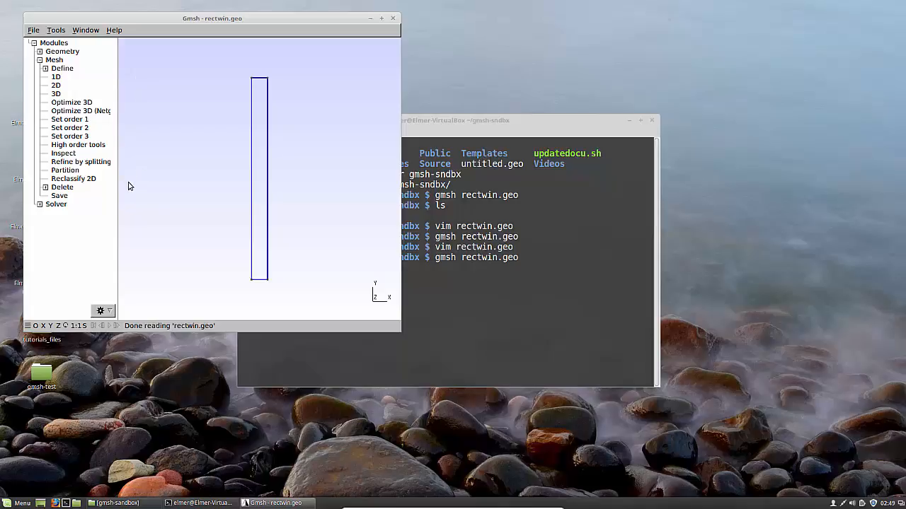
left_click(60, 85)
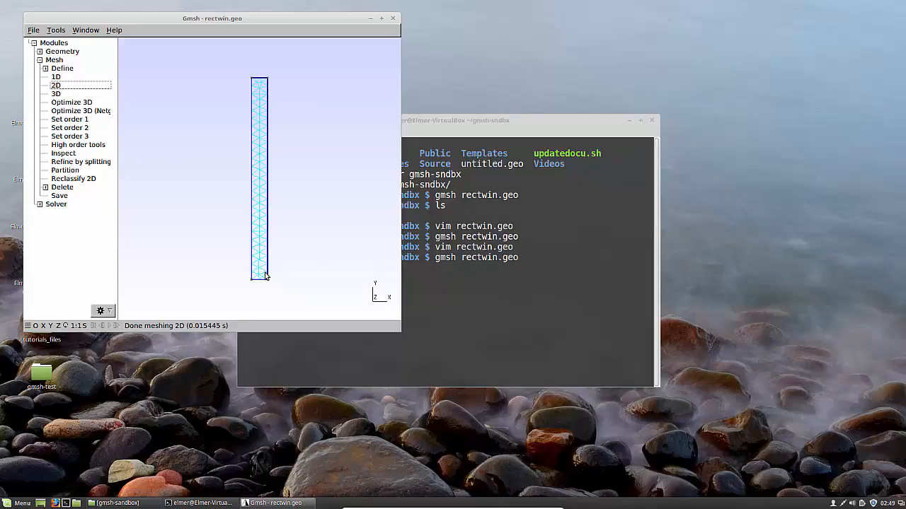
Examine the triangular mesh elements closely at the lower and upper ends of the rectangle
scroll(266, 276, "up", 1)
scroll(265, 275, "down", 1)
scroll(264, 276, "down", 4)
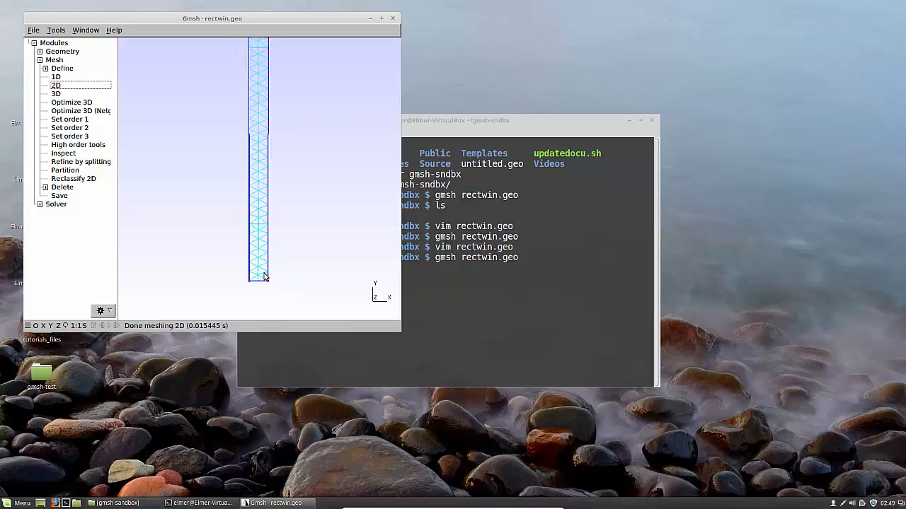
scroll(262, 278, "down", 4)
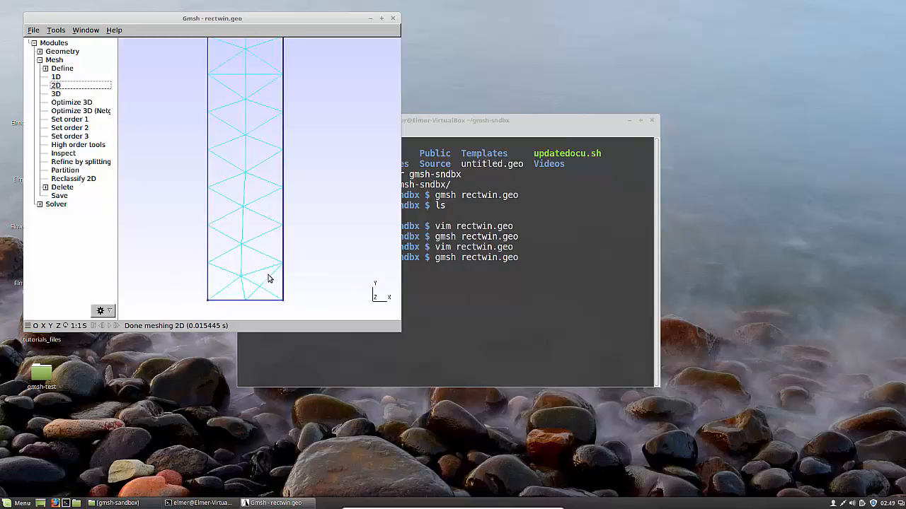
scroll(259, 276, "up", 2)
scroll(253, 273, "up", 5)
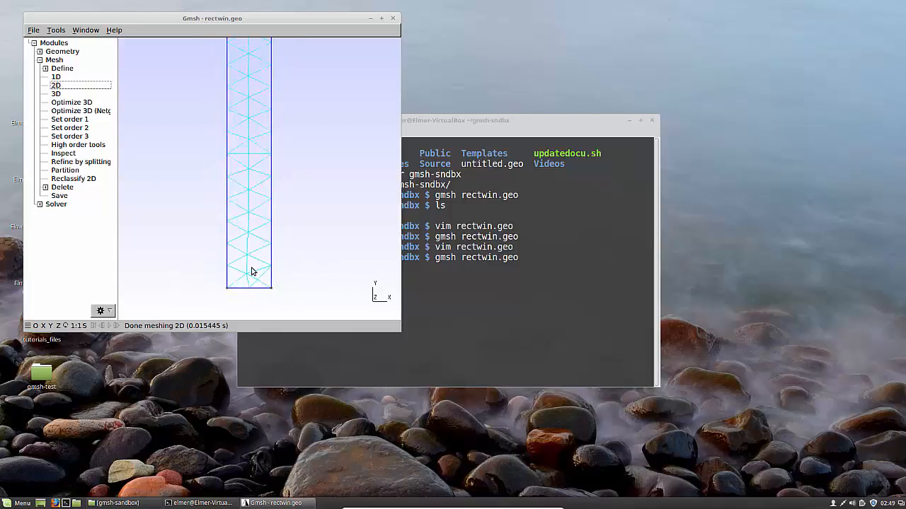
scroll(247, 267, "up", 2)
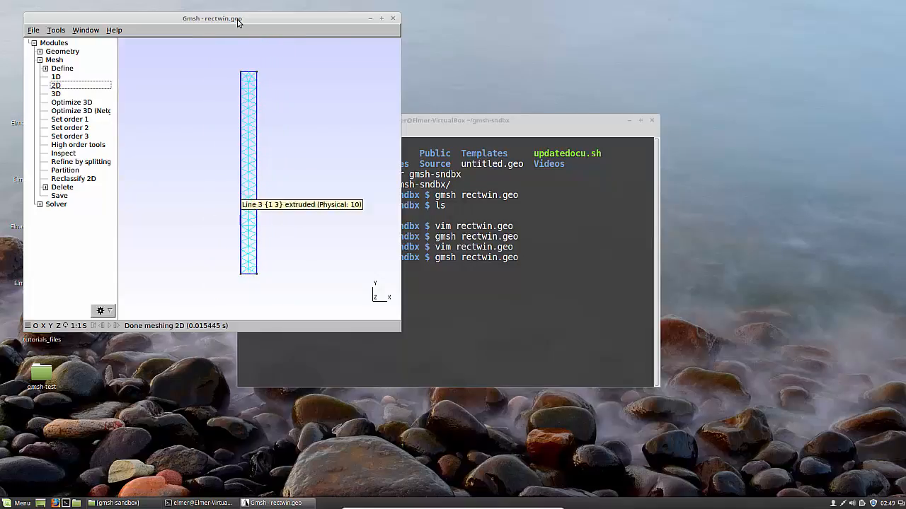
scroll(248, 93, "down", 4)
scroll(248, 78, "down", 4)
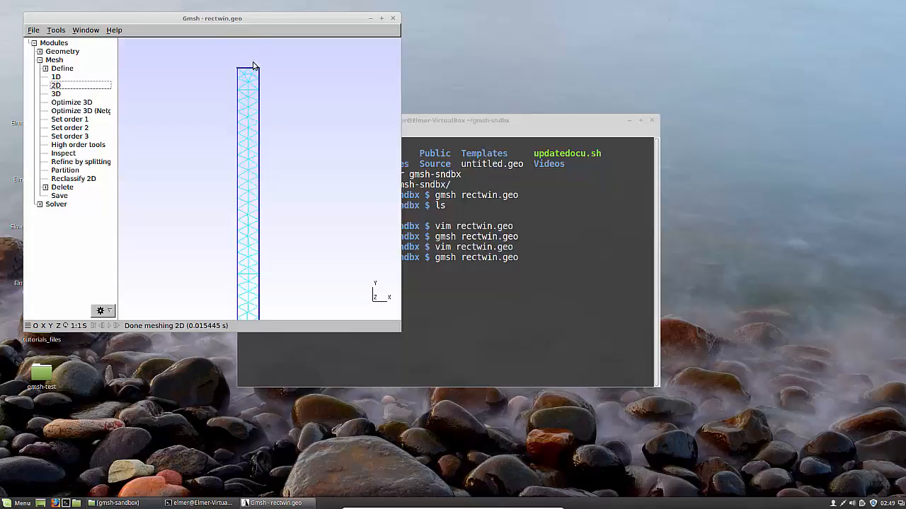
scroll(246, 75, "down", 2)
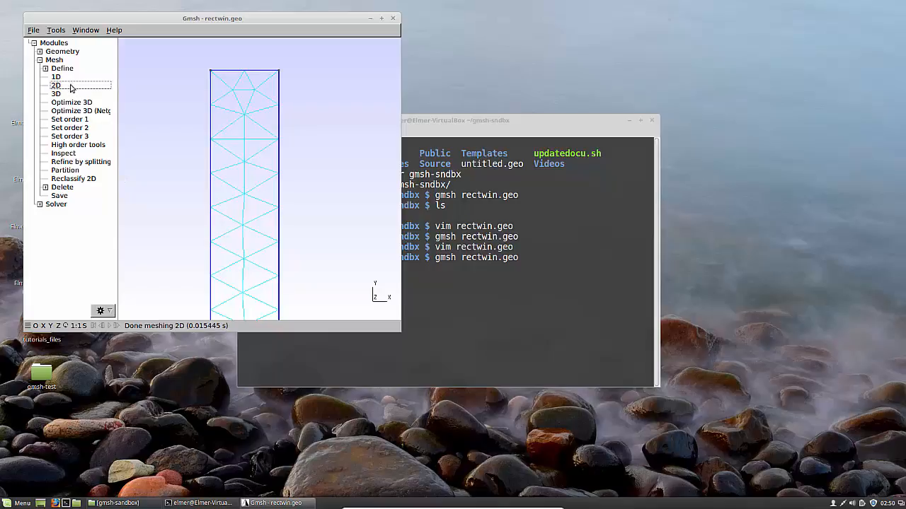
View the mesh definition for element size at points, dismiss it without applying a value, and close Gmsh
left_click(45, 68)
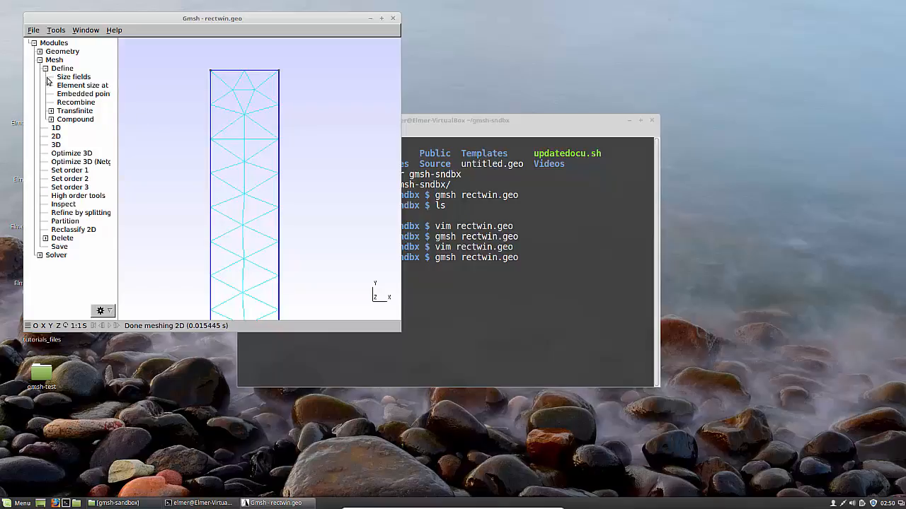
left_click(101, 87)
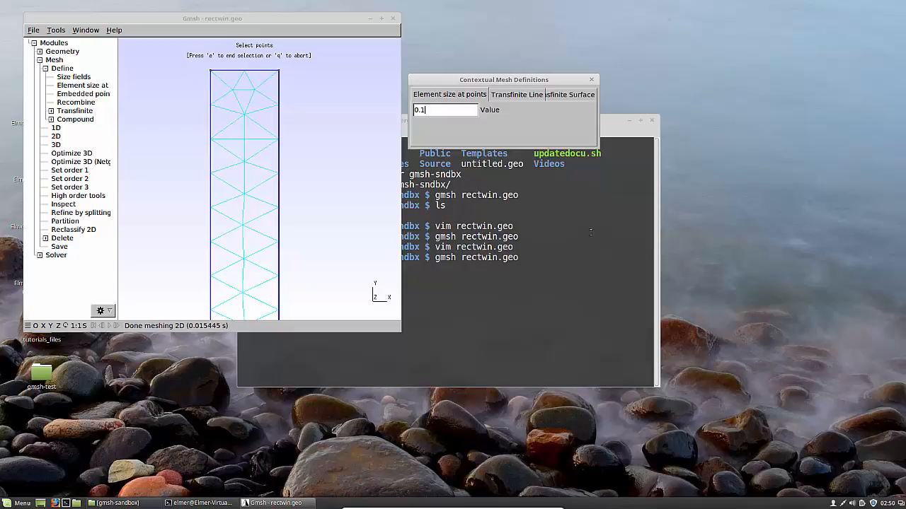
left_click(591, 80)
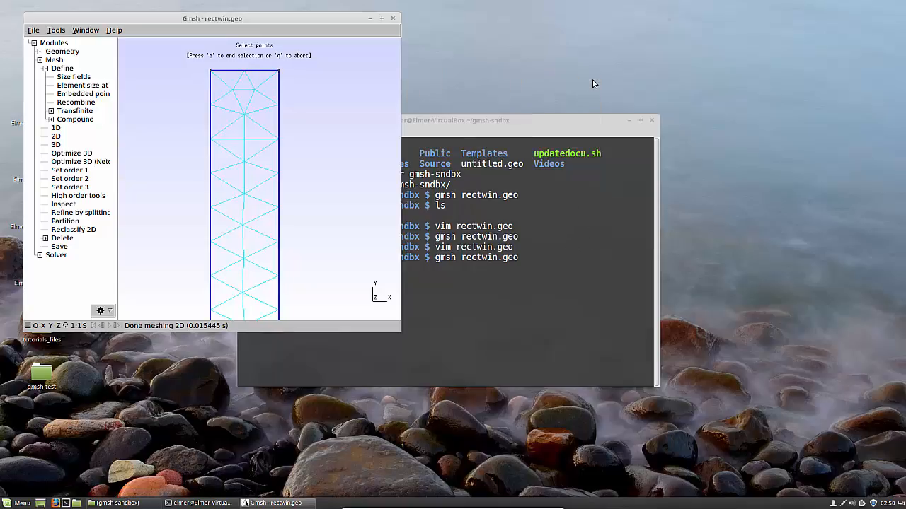
left_click(393, 18)
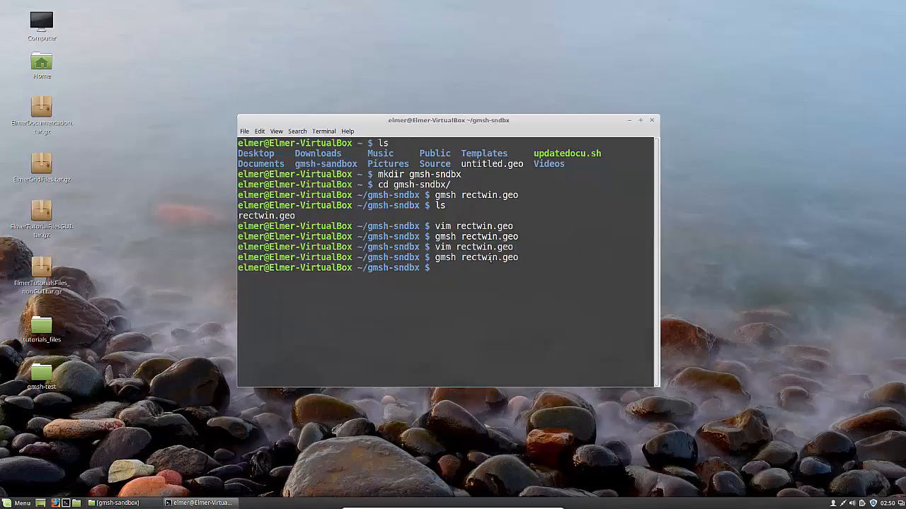
Open rectwin.geo in vim and set the element size of Point(1) to 0.5
key("Up")
key("Up")
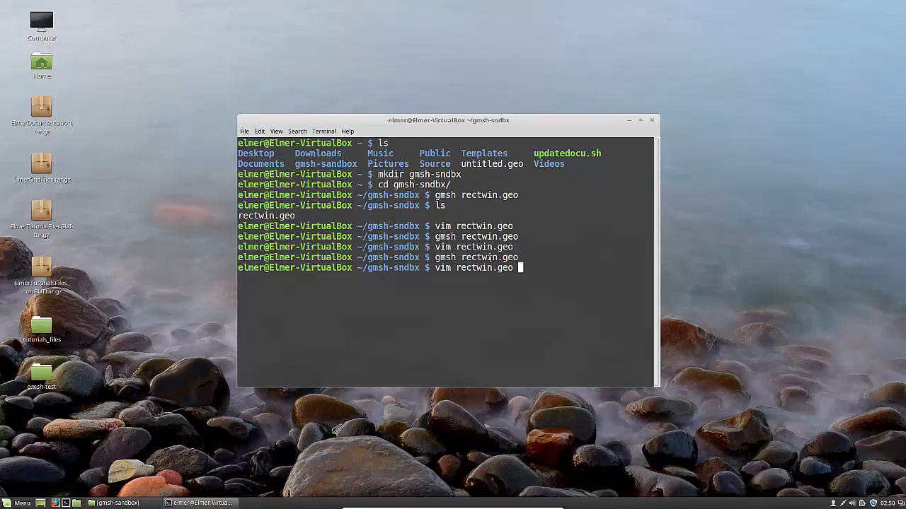
key("Return")
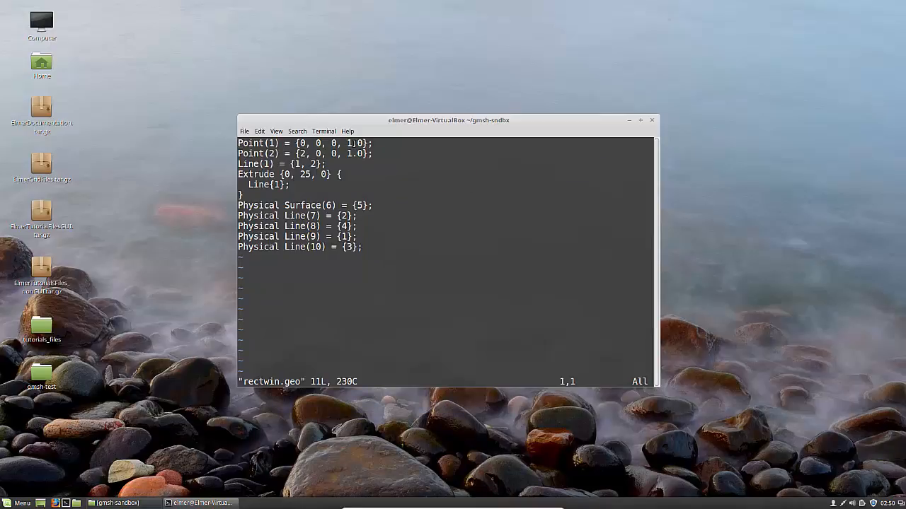
key("Right")
key("Right")
key("Right")
key("Right")
key("Right")
key("Right")
key("Right")
key("Right")
key("Right")
key("Right")
key("Right")
key("Right")
key("Right")
key("Right")
key("Right")
key("Right")
key("Right")
key("Right")
key("Right")
key("Right")
key("Left")
key("i")
key("Delete")
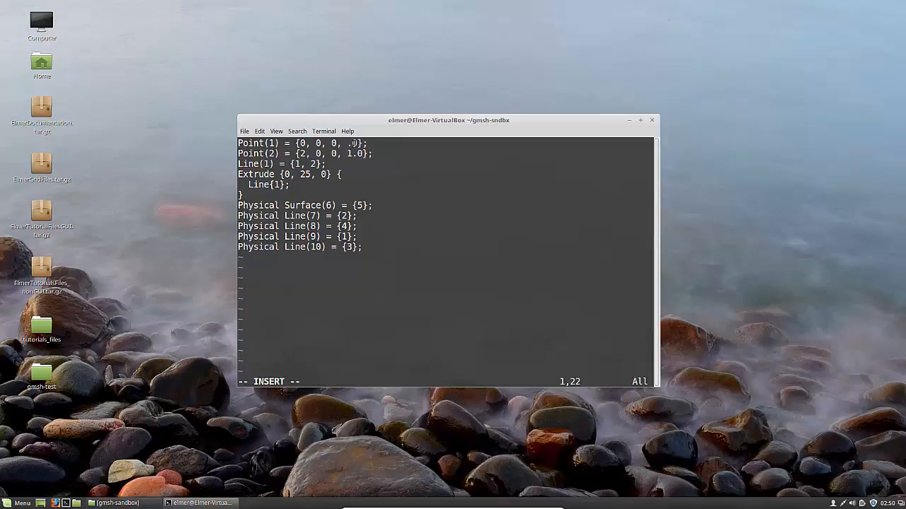
type("0")
key("Right")
key("Right")
key("BackSpace")
type("5")
Set the element size of Point(2) to 0.5 and save rectwin.geo, keeping it open in vim
key("Down")
key("Left")
key("Left")
key("Left")
key("Delete")
type("0")
key("Right")
key("Right")
key("BackSpace")
type("5")
key("Escape")
type(":w")
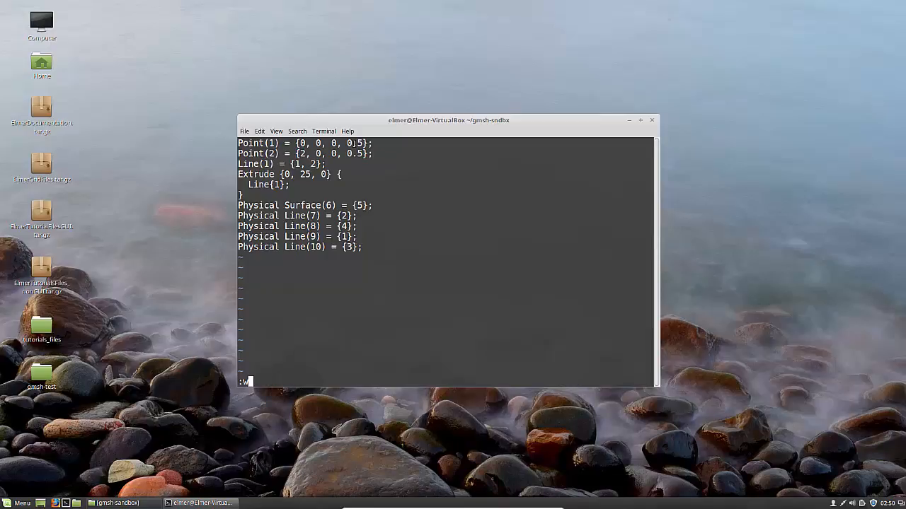
key("Return")
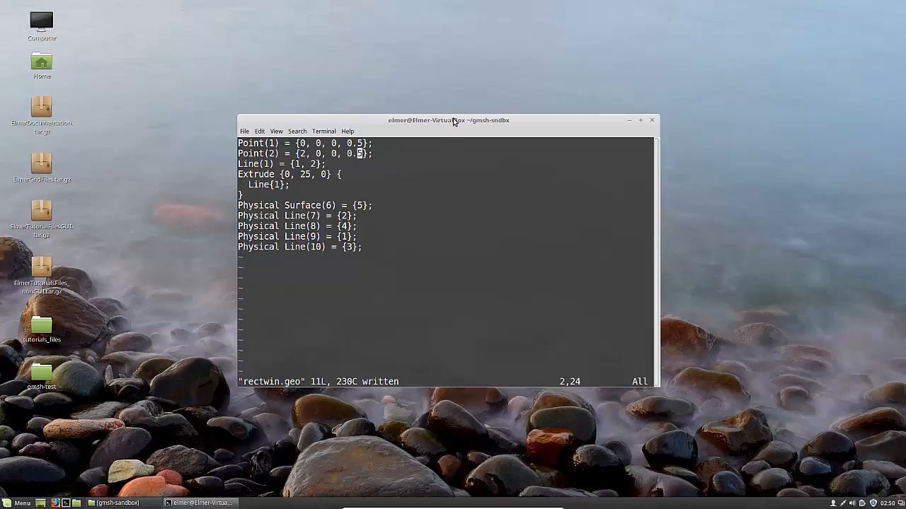
Open a second terminal window and arrange it beside the one showing rectwin.geo in vim
left_click_drag(455, 121, 694, 80)
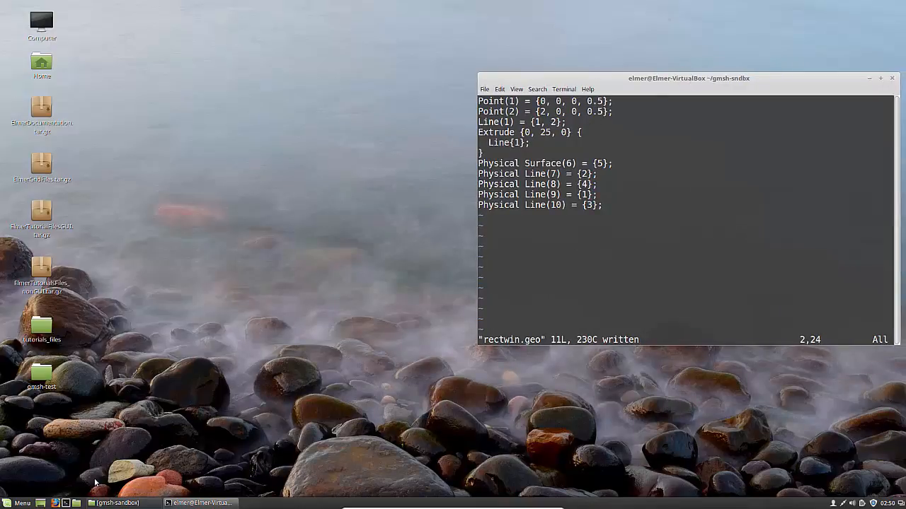
left_click(65, 502)
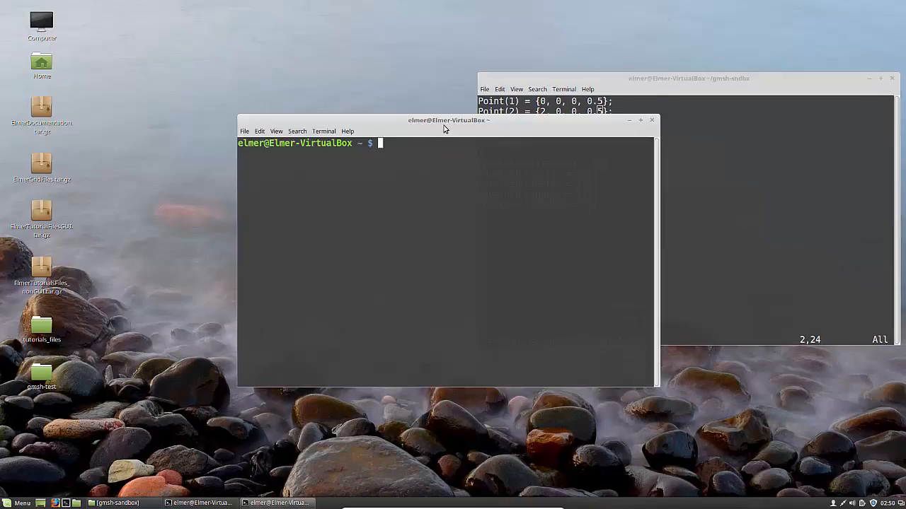
left_click_drag(448, 125, 260, 82)
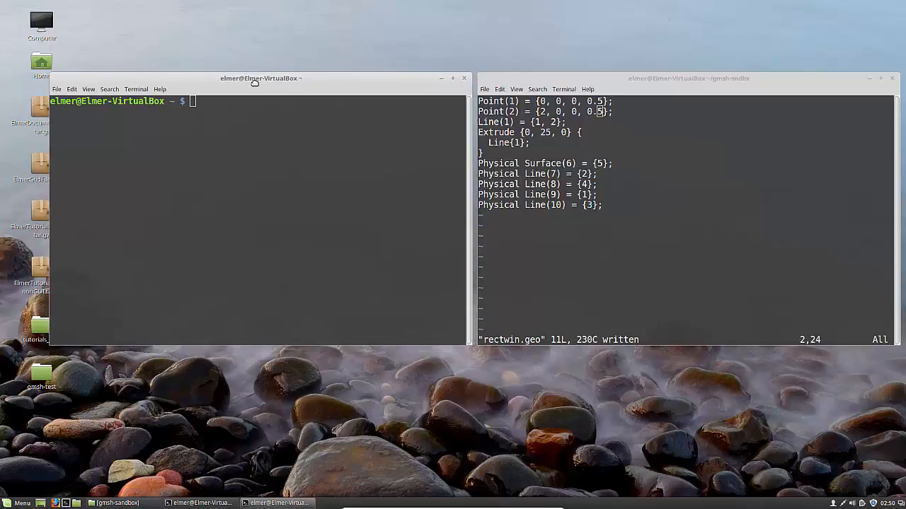
Change to the gmsh-sndbx directory in the new terminal and list its files
type("cd gmsh-s")
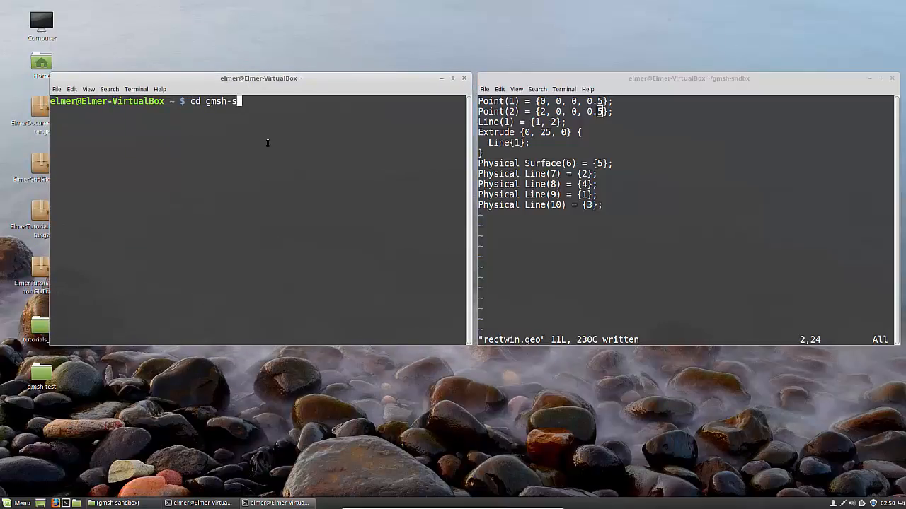
key("Tab")
key("Tab")
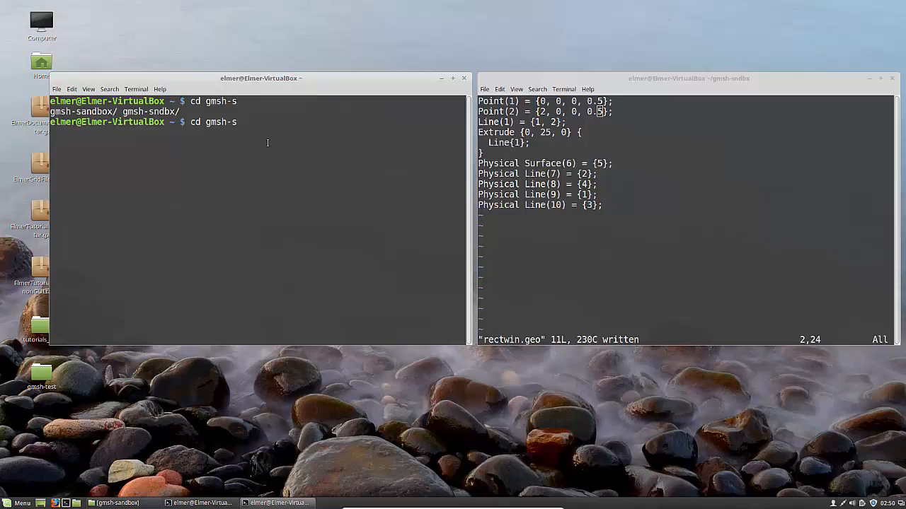
type("n")
key("Tab")
key("Return")
type("ls")
key("Return")
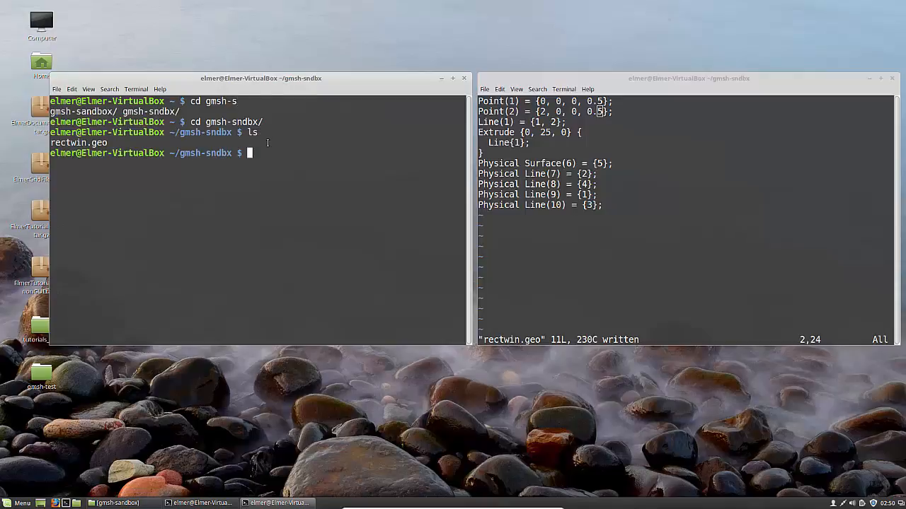
Open rectwin.geo in Gmsh from the new terminal
type("gmsh r")
key("Tab")
key("Return")
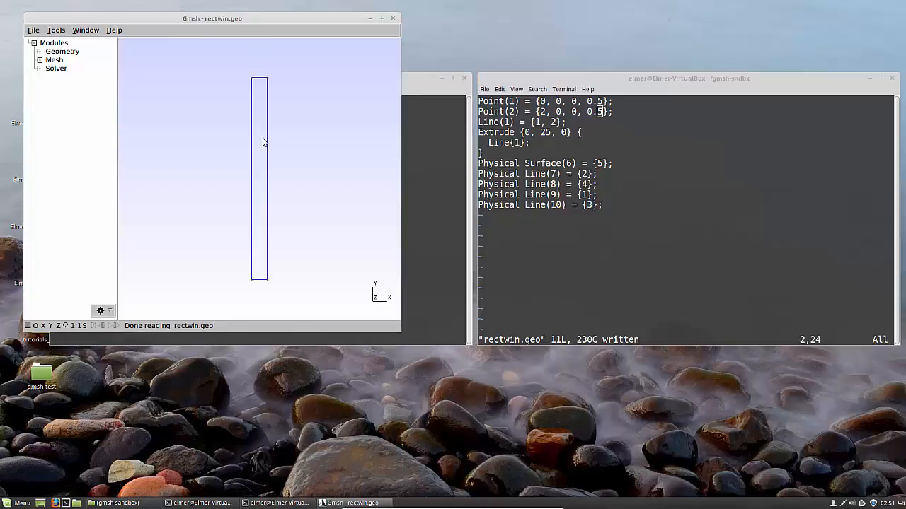
Generate the rectangle's 2D mesh in Gmsh and inspect the triangles at its upper end
left_click(40, 61)
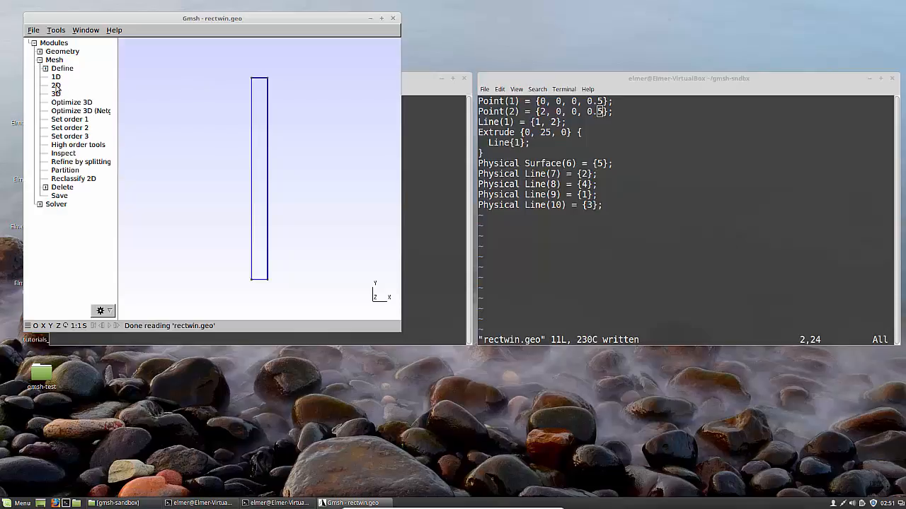
left_click(56, 86)
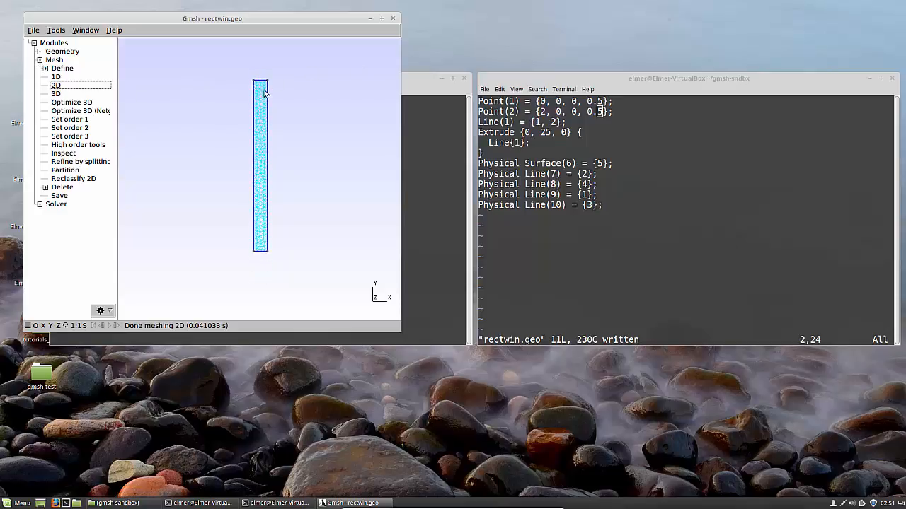
scroll(266, 97, "up", 3)
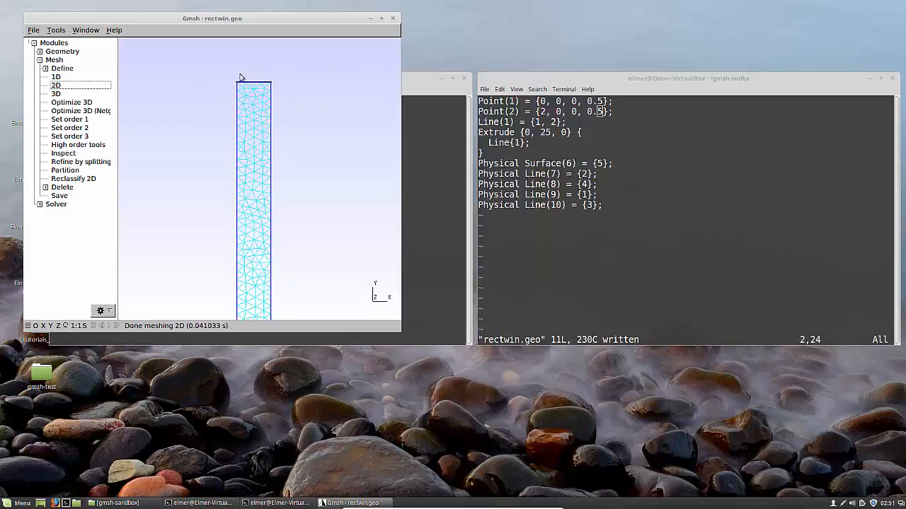
scroll(237, 81, "up", 4)
scroll(278, 92, "up", 1)
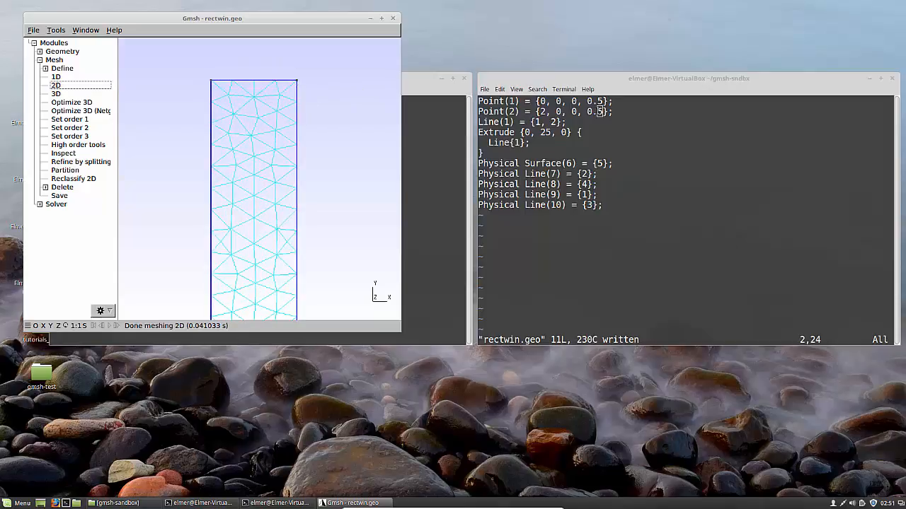
Set the element size of both Point(1) and Point(2) to 0.25 in rectwin.geo
left_click(599, 101)
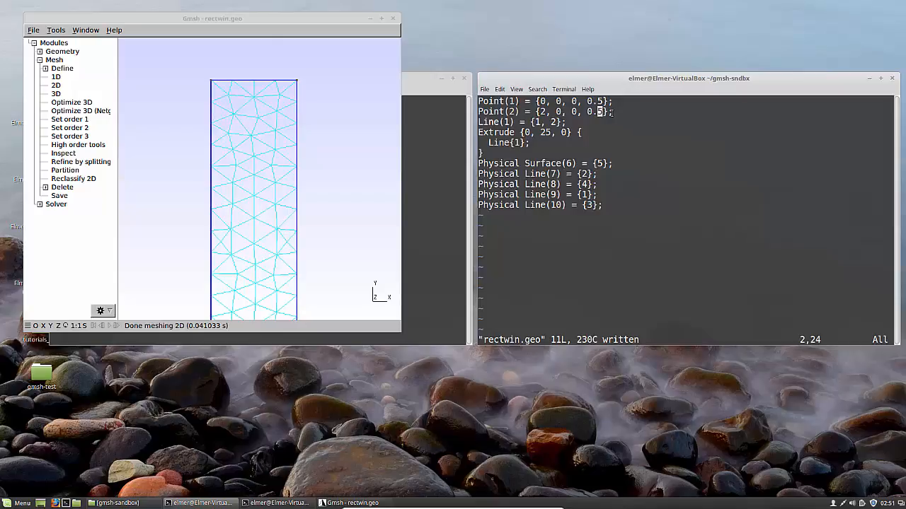
key("k")
key("a")
key("Left")
type("2")
key("Down")
key("Left")
type("2")
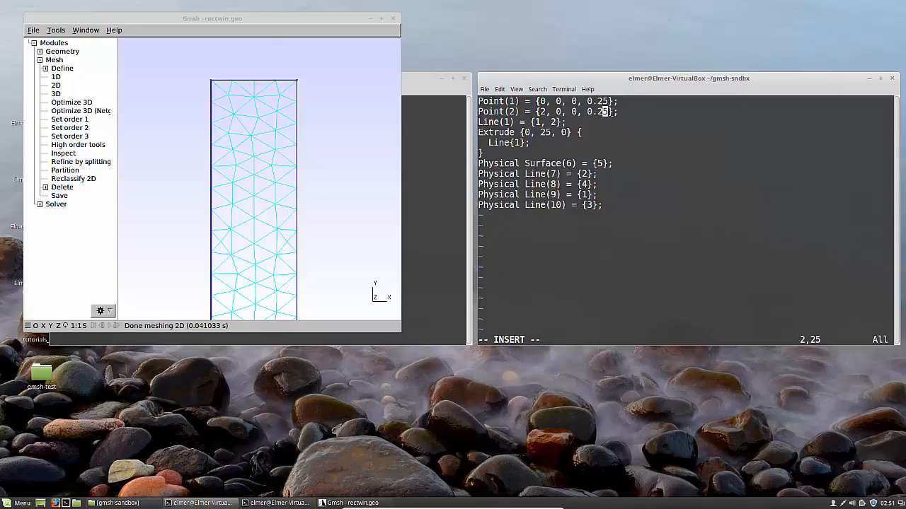
Save the edited rectwin.geo, keeping it open in vim
key("Right")
key("Right")
key("Left")
key("Left")
key("Escape")
type(":w")
key("Return")
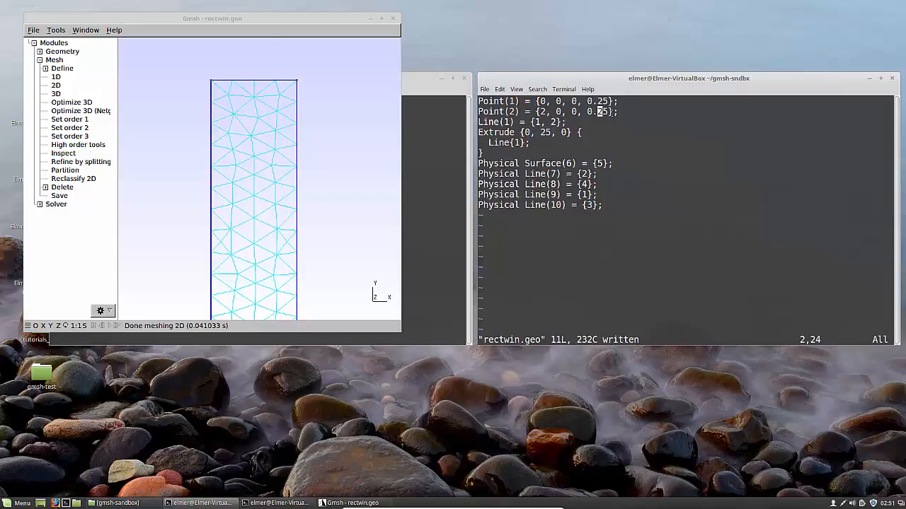
Switch to Gmsh, reload rectwin.geo from the recent files and generate its 2D mesh
left_click(94, 165)
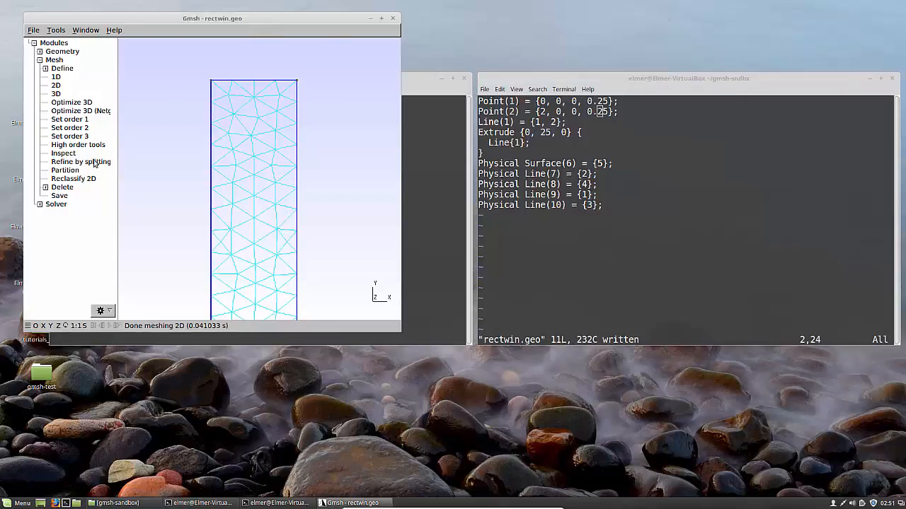
left_click(56, 86)
left_click(33, 30)
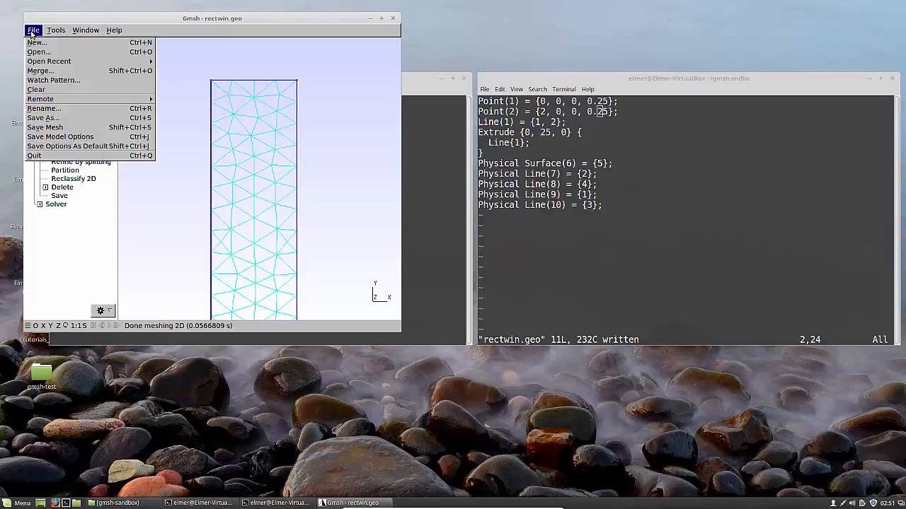
mouse_move(89, 63)
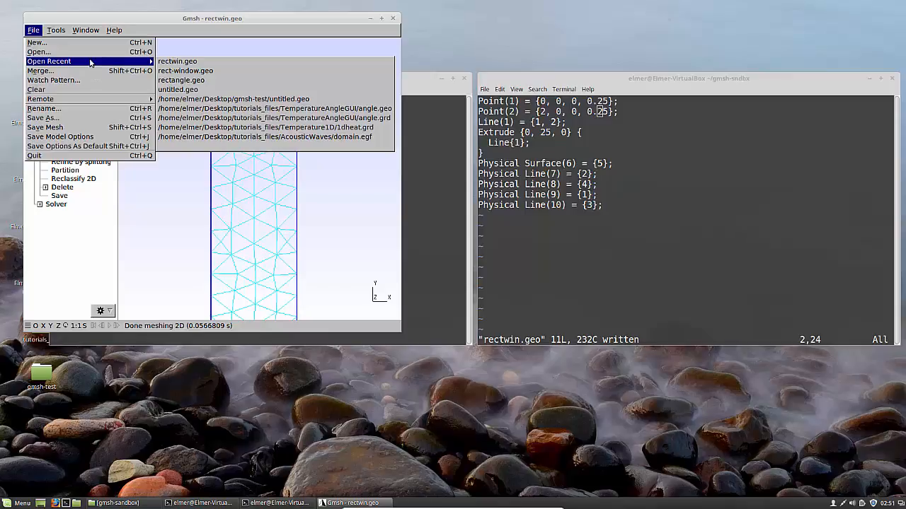
left_click(178, 62)
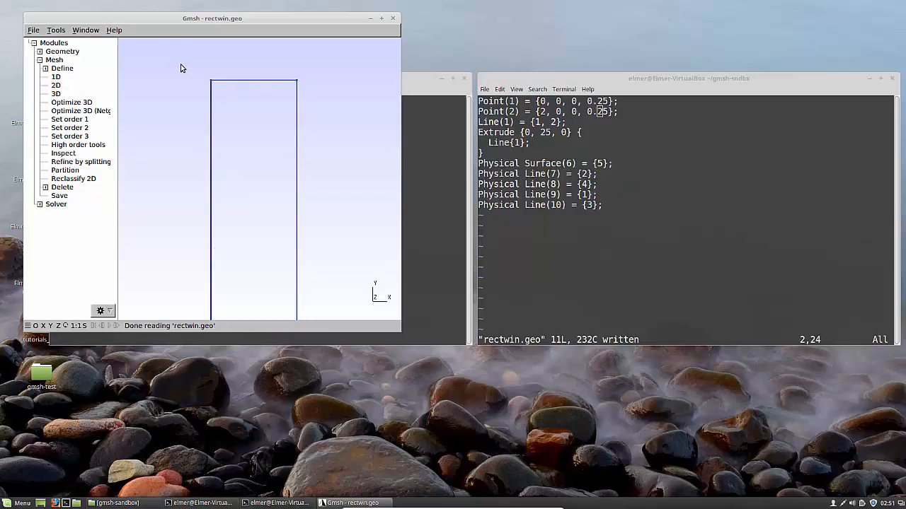
left_click(59, 86)
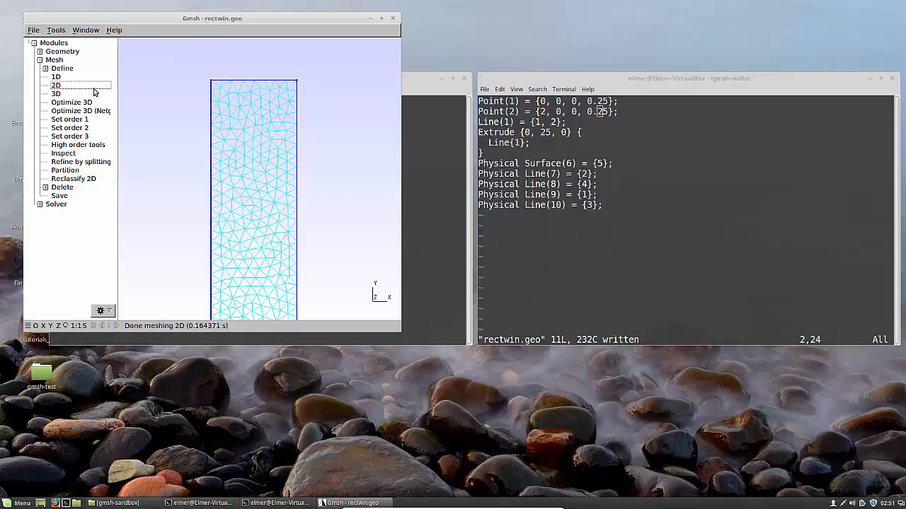
Check the refined mesh along the rectangle, save the mesh and close Gmsh
scroll(257, 131, "down", 5)
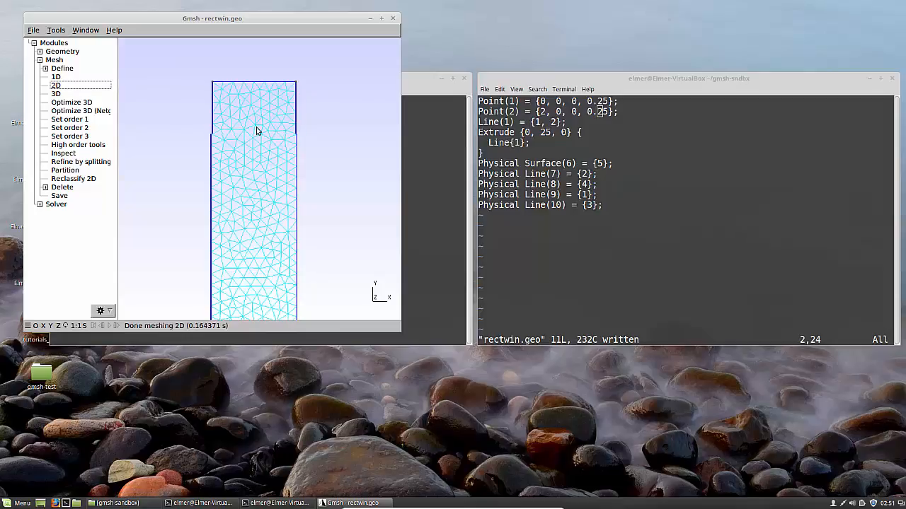
scroll(246, 136, "down", 4)
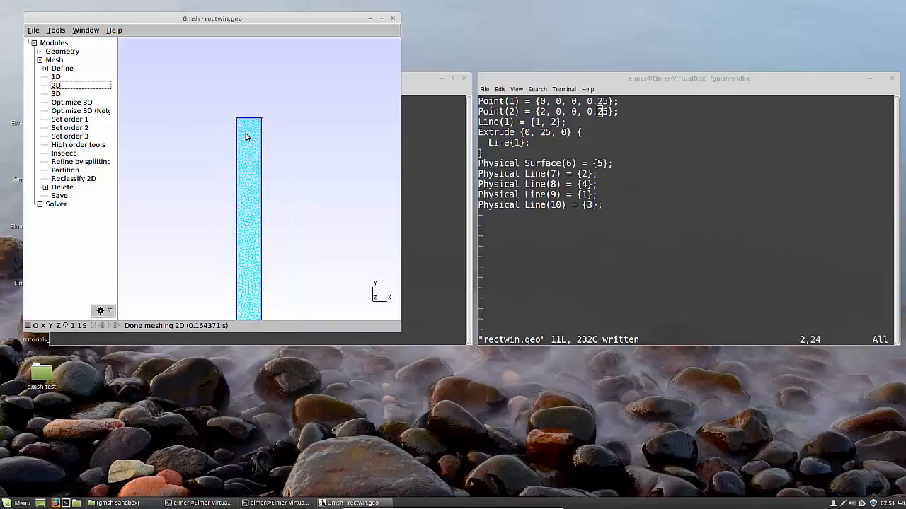
scroll(246, 290, "up", 4)
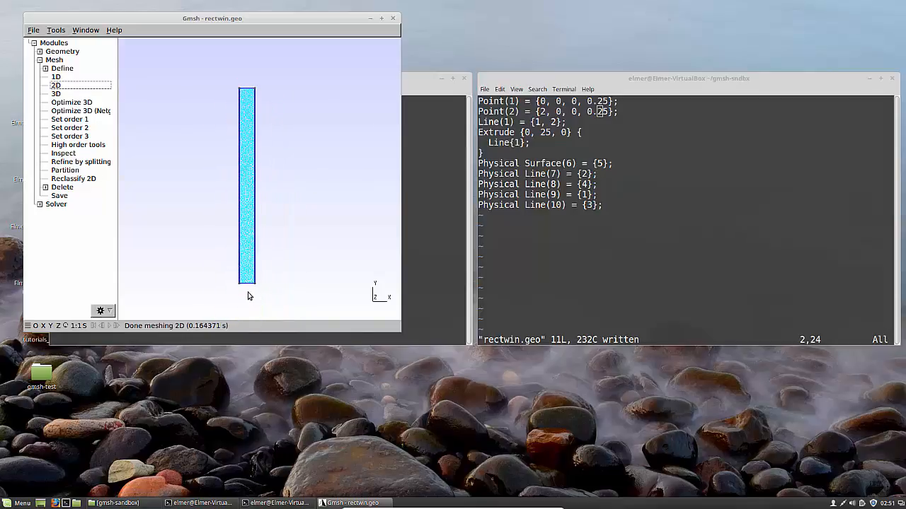
scroll(267, 242, "up", 3)
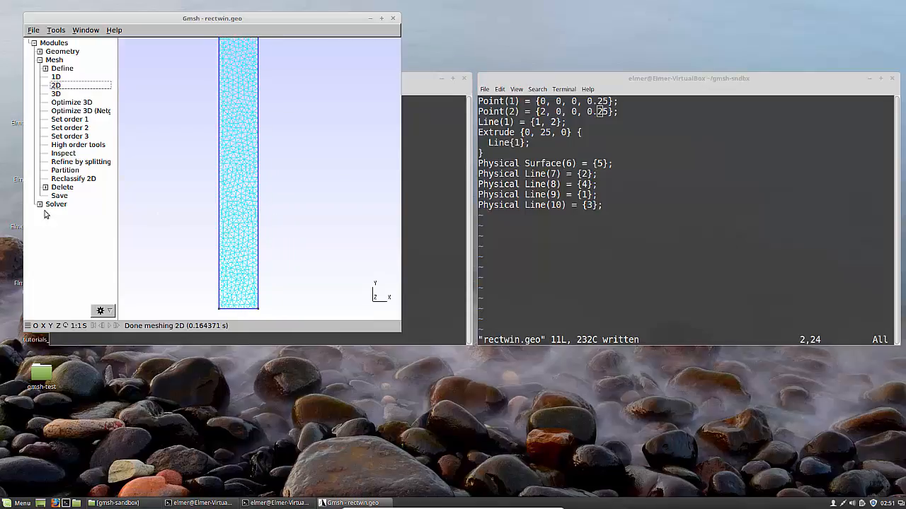
left_click(62, 196)
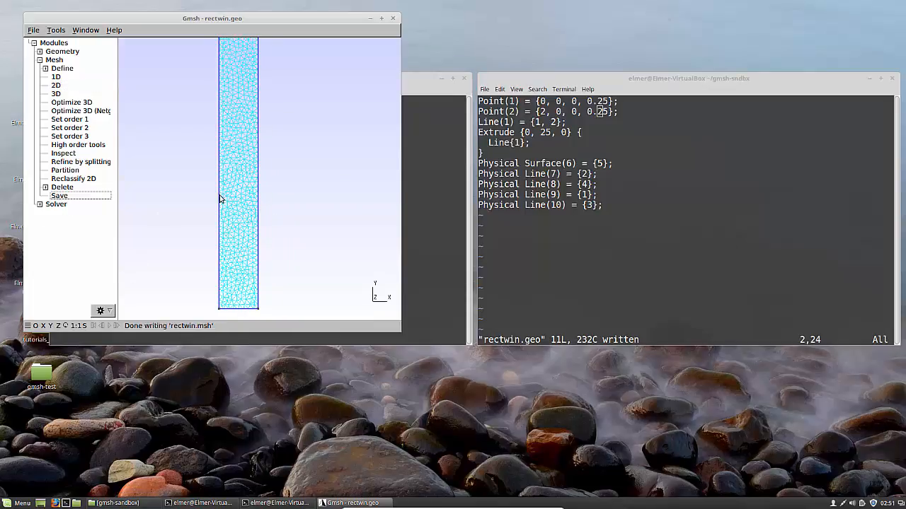
left_click(392, 17)
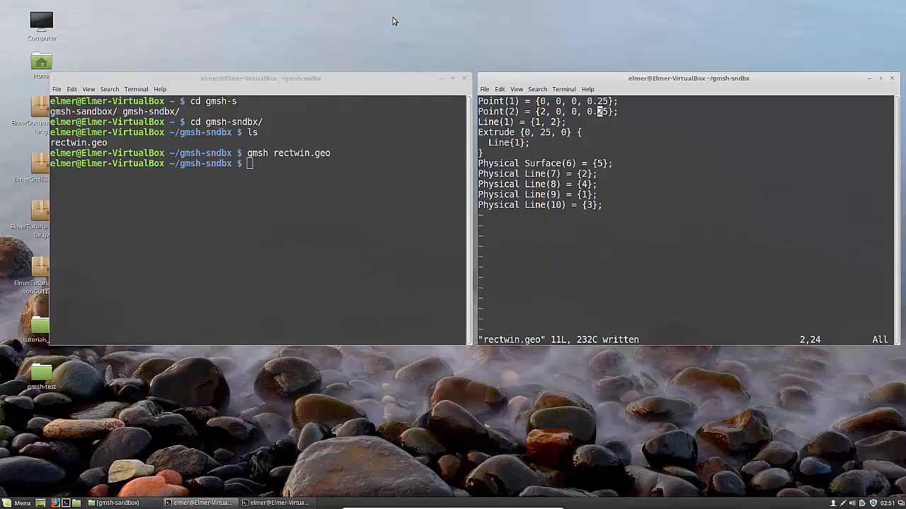
List the files of the gmsh-sndbx directory in the terminal
left_click(281, 166)
type("ls")
key("Return")
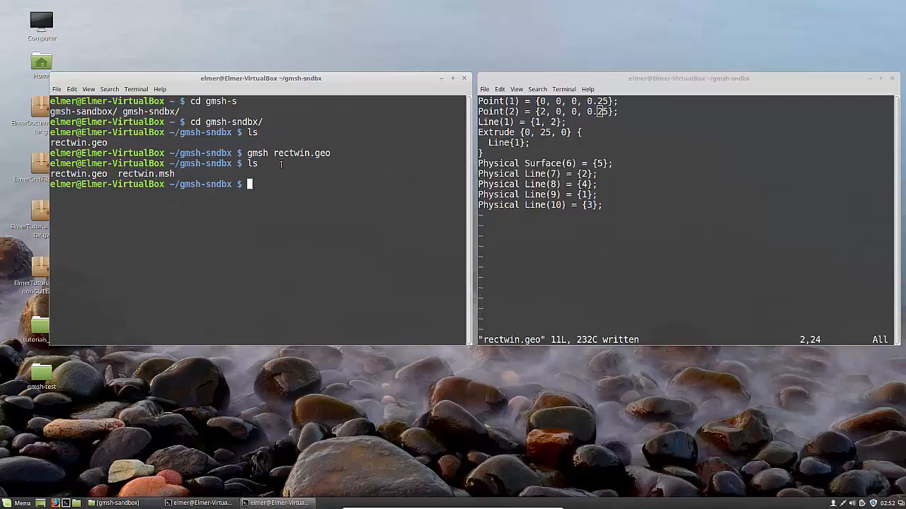
Show ElmerGrid's usage help and look up the format numbers for Gmsh input and ElmerSolver output
type("Elmer")
key("Tab")
key("Tab")
type("G")
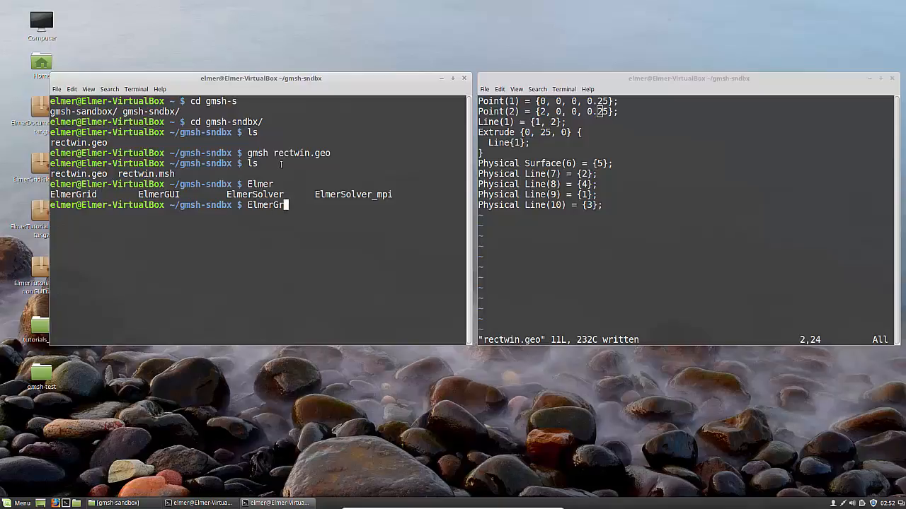
key("Tab")
key("Return")
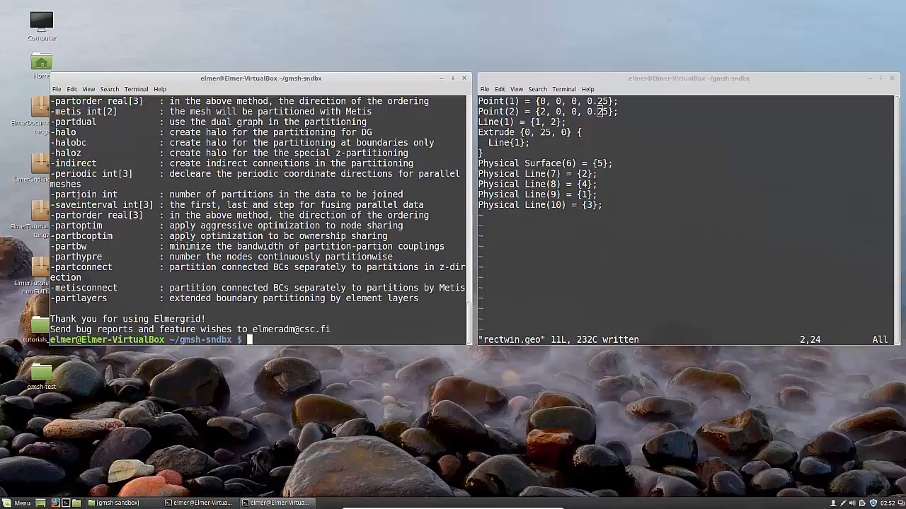
scroll(242, 225, "up", 10)
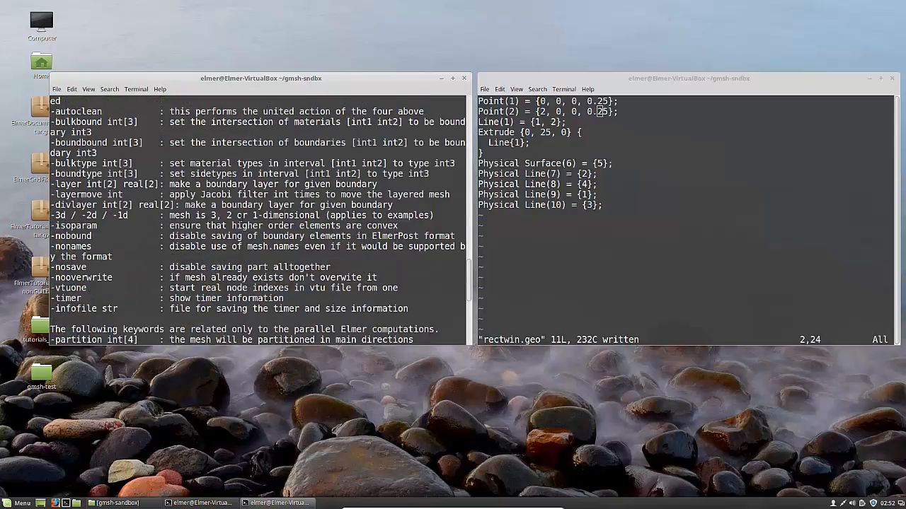
scroll(242, 225, "up", 10)
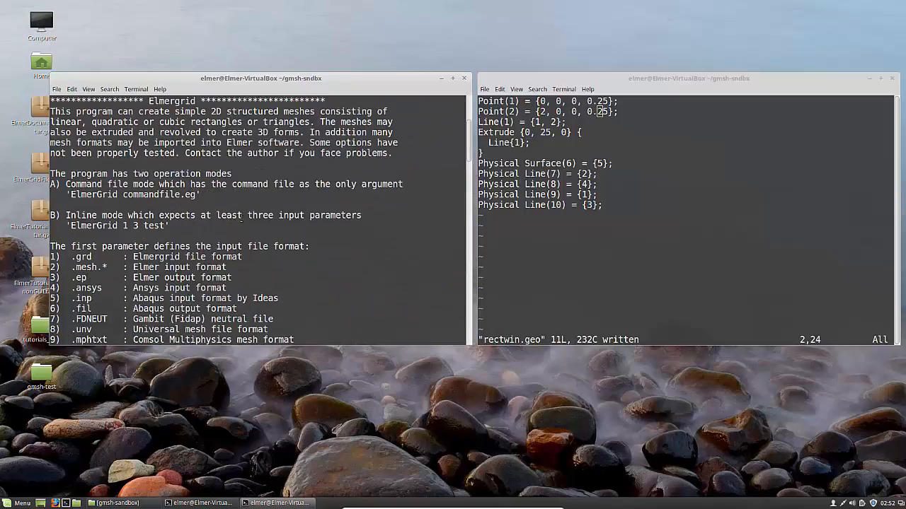
scroll(233, 239, "down", 3)
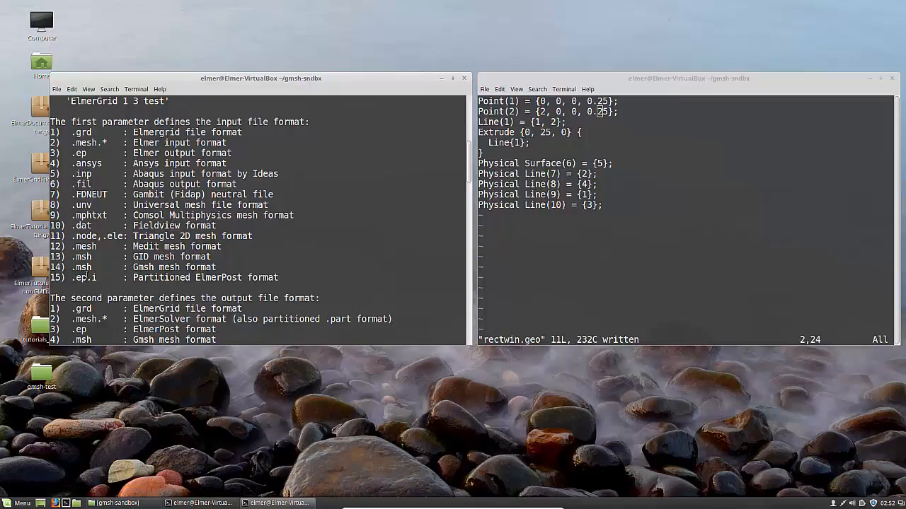
scroll(228, 271, "down", 4)
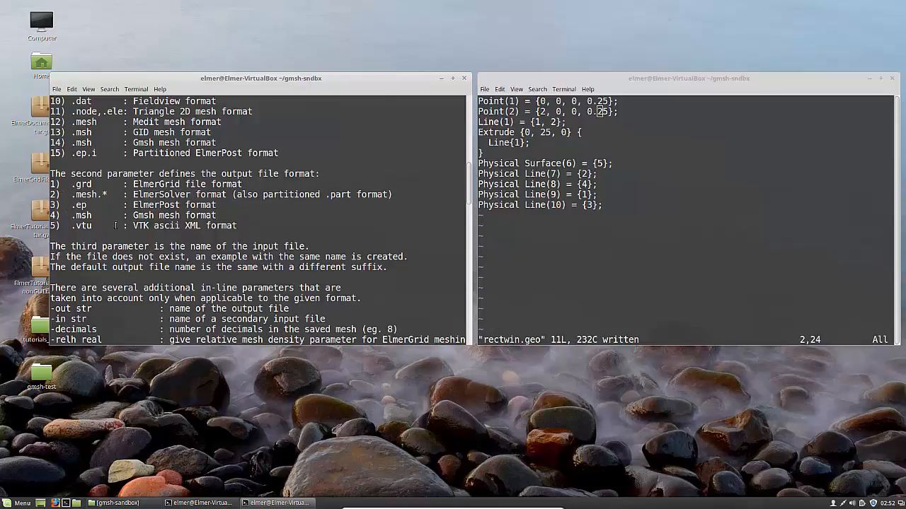
scroll(116, 225, "down", 15)
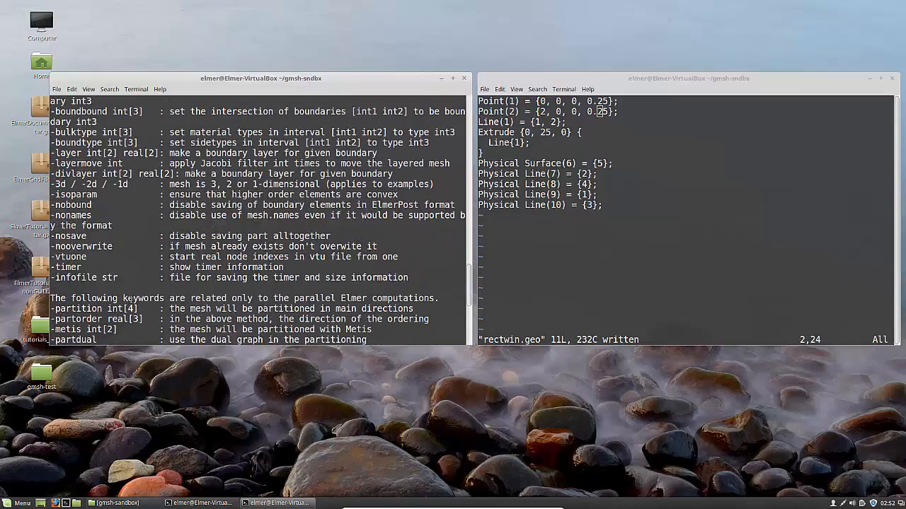
scroll(129, 300, "down", 7)
Convert rectwin.msh from Gmsh to ElmerSolver format with the command ElmerGrid 14 2 rectwin.msh
type("ElmerGrid")
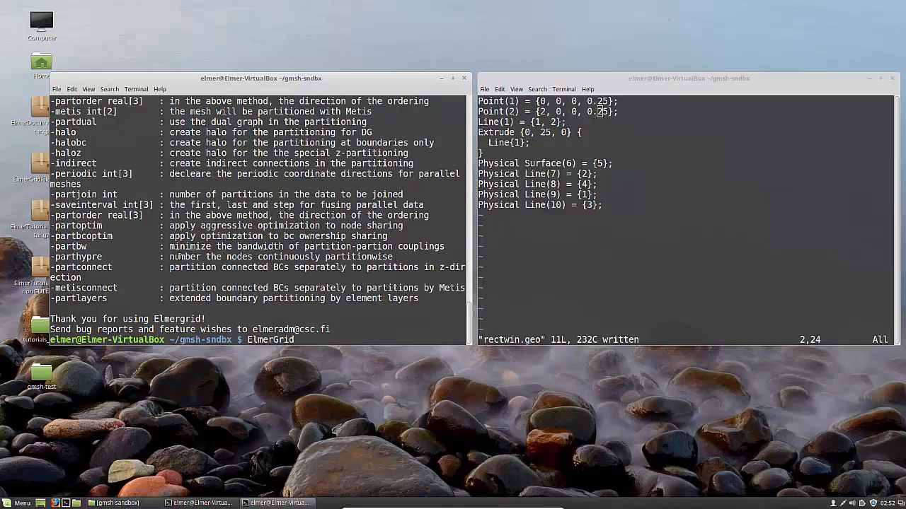
type(" 14 2")
key("Tab")
key("Tab")
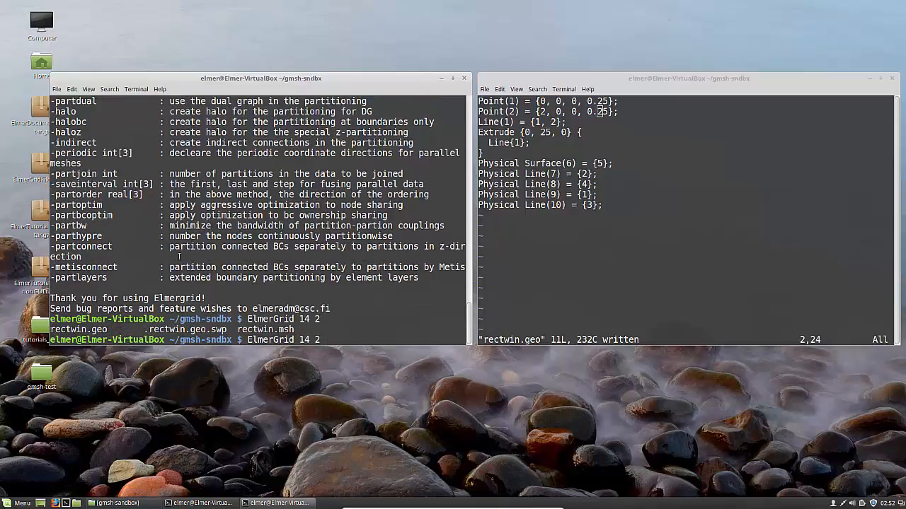
type("re")
key("Tab")
type("m")
key("Tab")
key("Return")
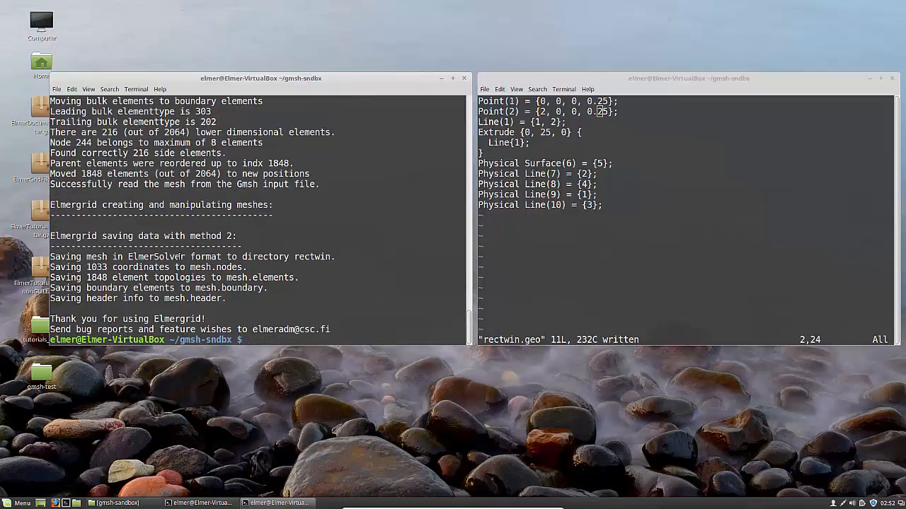
List the gmsh-sndbx directory, change into the rectwin folder and list its mesh files
type("ls")
key("Return")
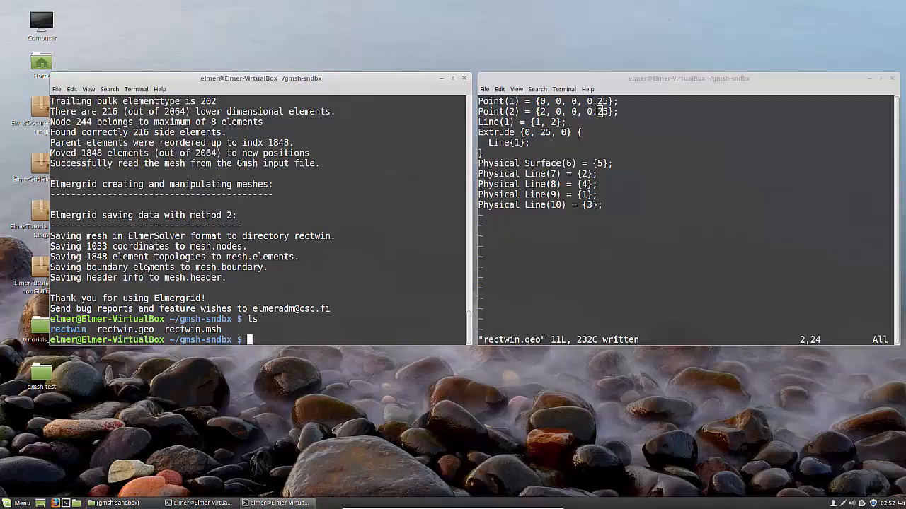
type("cd rectwin/")
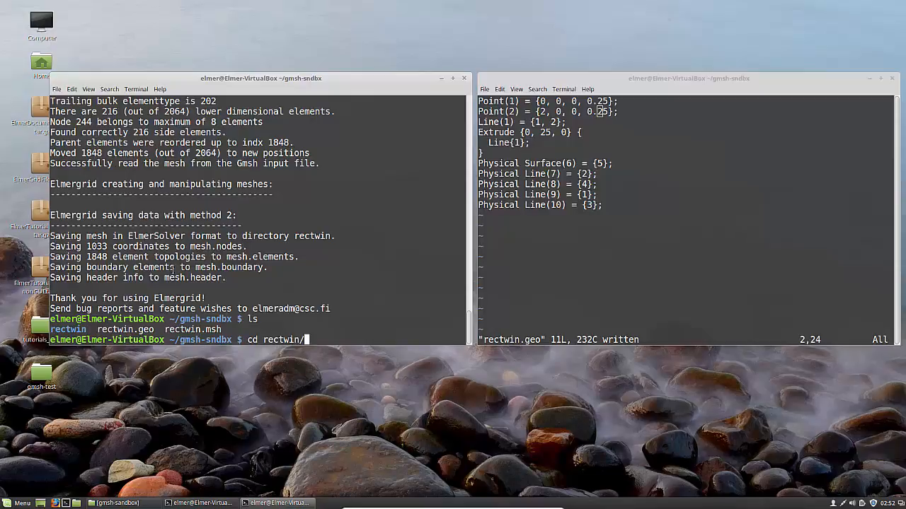
key("Return")
type("ls")
key("Return")
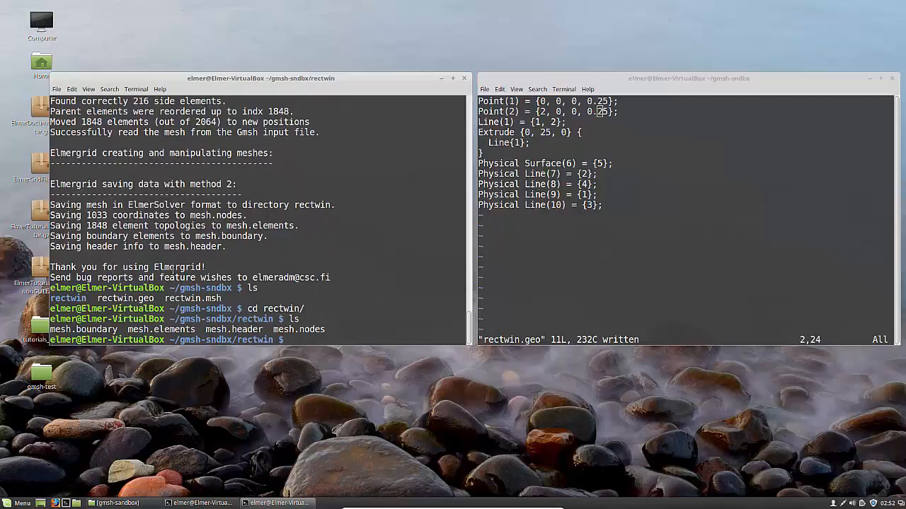
Try to open mesh.boundary with gvim
key("Up")
key("Up")
key("ctrl+u")
type("gvim mesh.b")
key("Tab")
key("Return")
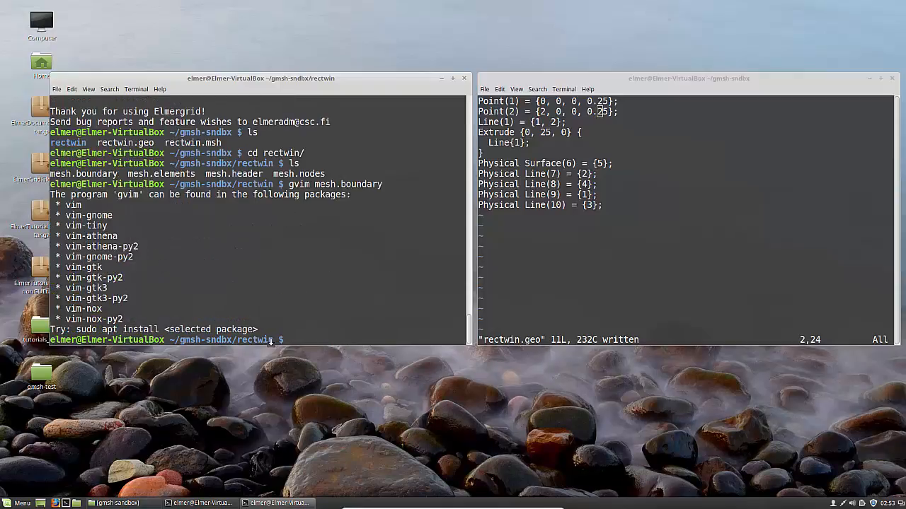
Change the previous gvim command to vim and open mesh.boundary
key("Up")
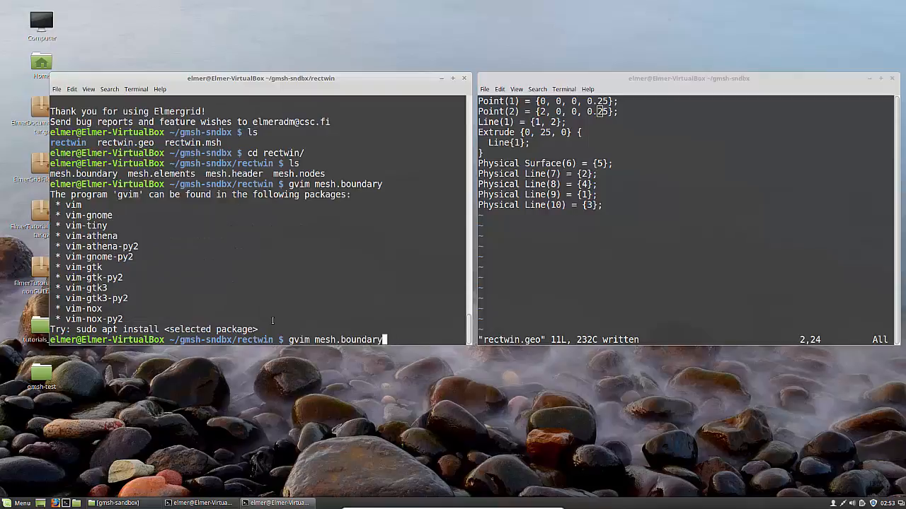
key("ctrl+Left")
key("ctrl+Left")
key("ctrl+Left")
key("Delete")
key("Return")
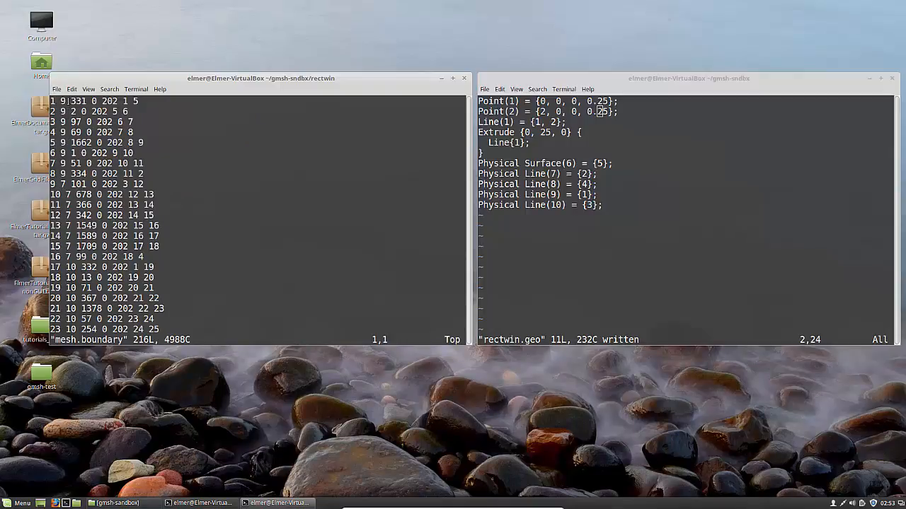
Examine the boundary numbers in mesh.boundary through to the end of the file, and quit vim
scroll(73, 248, "down", 10)
scroll(88, 275, "down", 17)
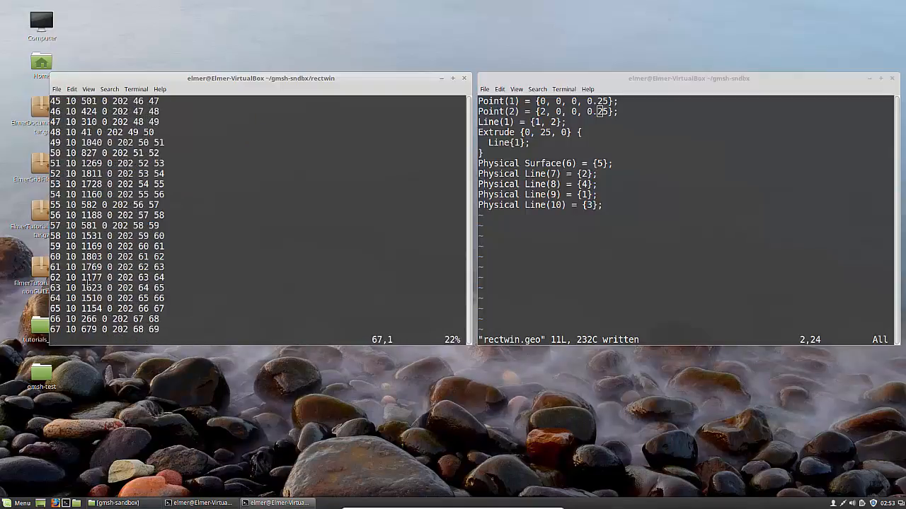
scroll(88, 283, "down", 20)
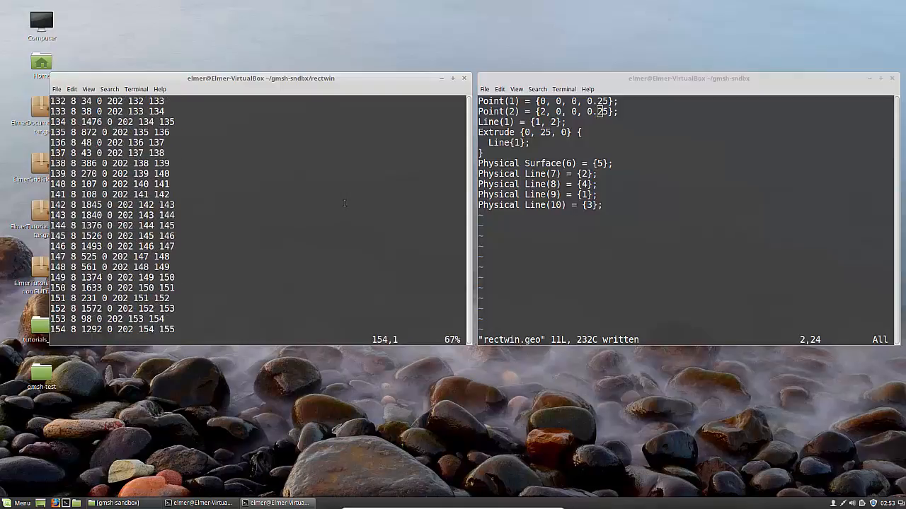
scroll(355, 209, "down", 3)
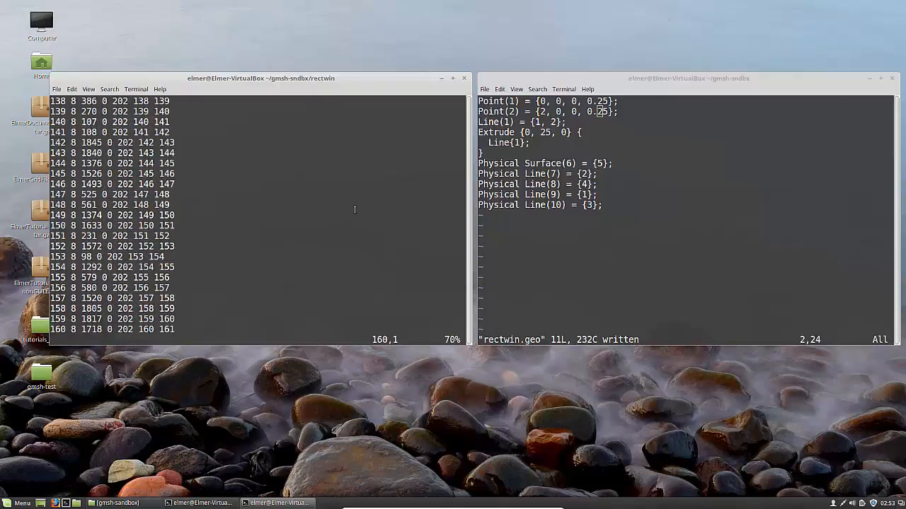
scroll(354, 209, "down", 18)
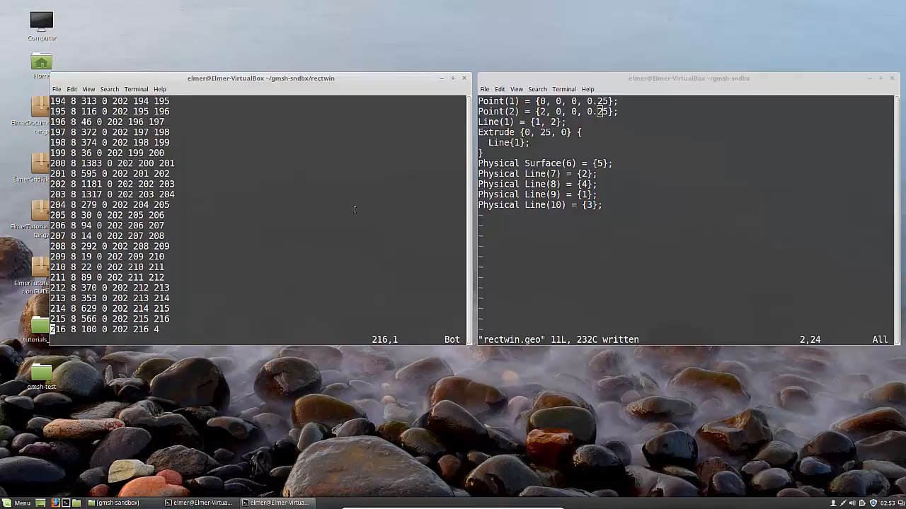
type(":q")
key("Return")
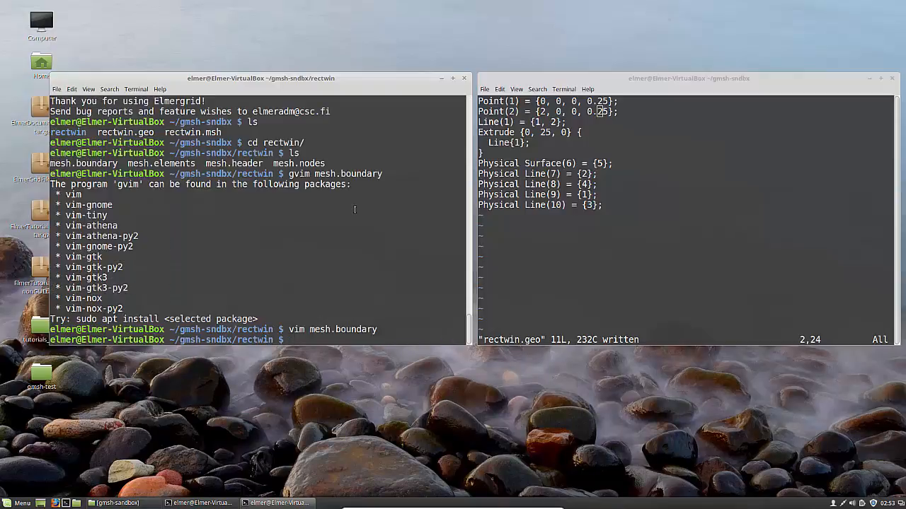
Return to the gmsh-sndbx directory and launch ElmerGUI from the terminal
type("cd ..")
key("Return")
type("Elmer-VirtualBox ~/gmsh-sndbx $ El")
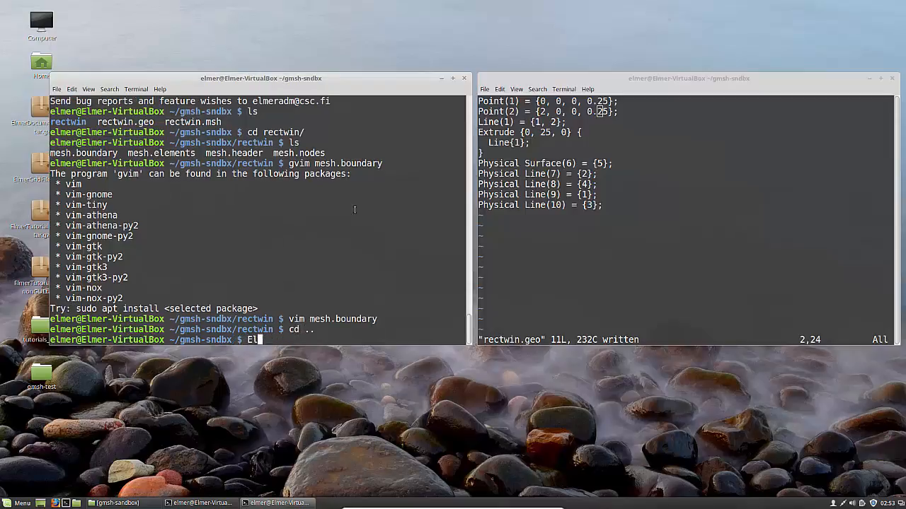
type("GUI")
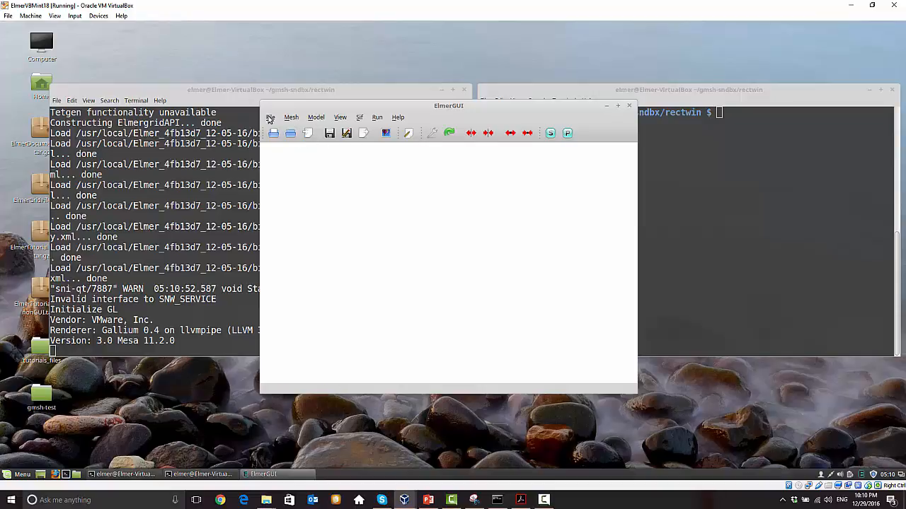
Load the Elmer mesh from the rectwin directory and save the project to that same directory
left_click(290, 118)
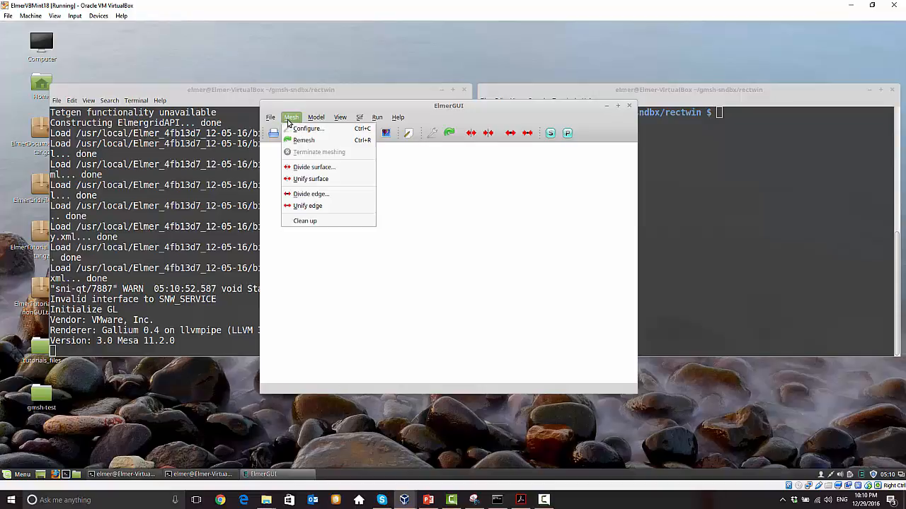
mouse_move(270, 120)
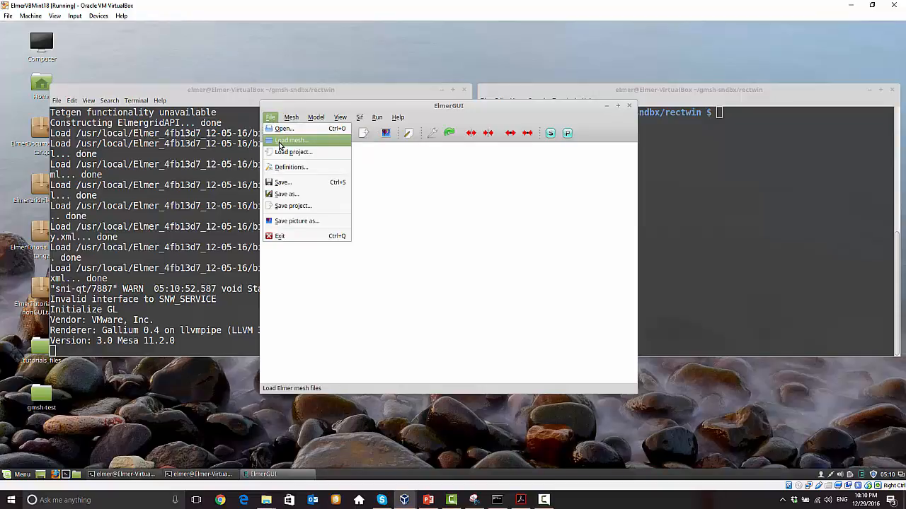
left_click(290, 140)
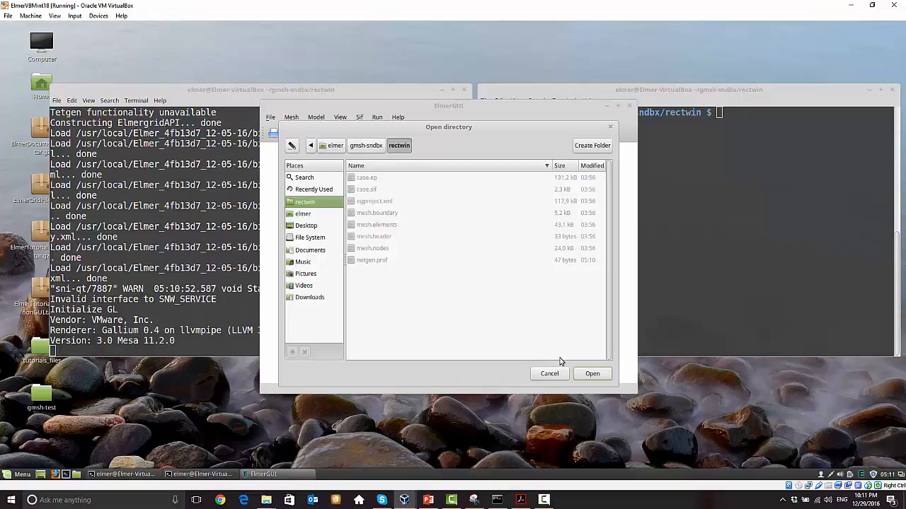
left_click(592, 373)
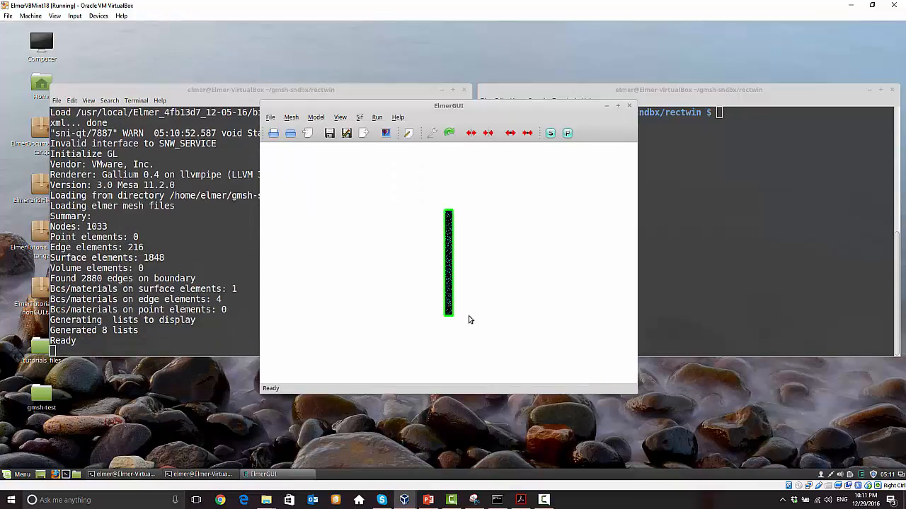
scroll(470, 320, "up", 2)
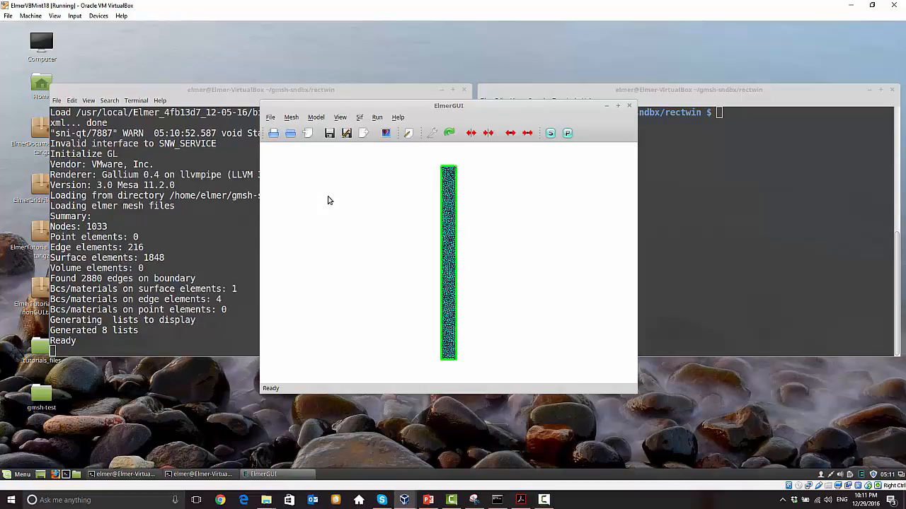
left_click(363, 134)
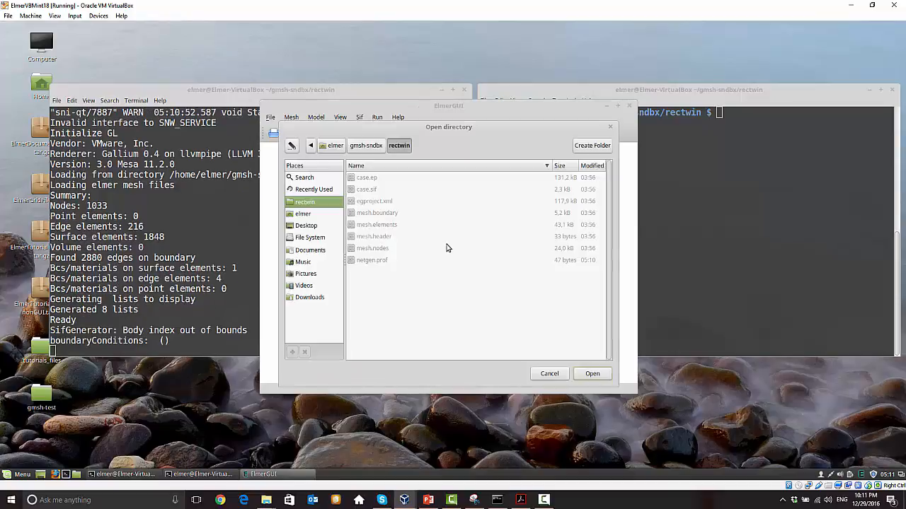
left_click(593, 375)
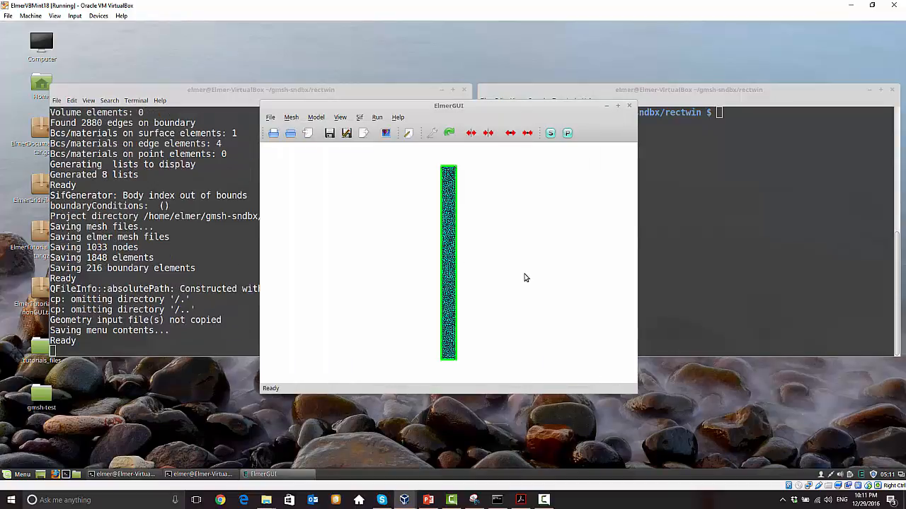
In the simulation setup, enter steady state max. iterations 10, timestep intervals 1, timestep sizes 0.1 and free text "Steady State Min Iterations = 5"
left_click(317, 119)
left_click(324, 131)
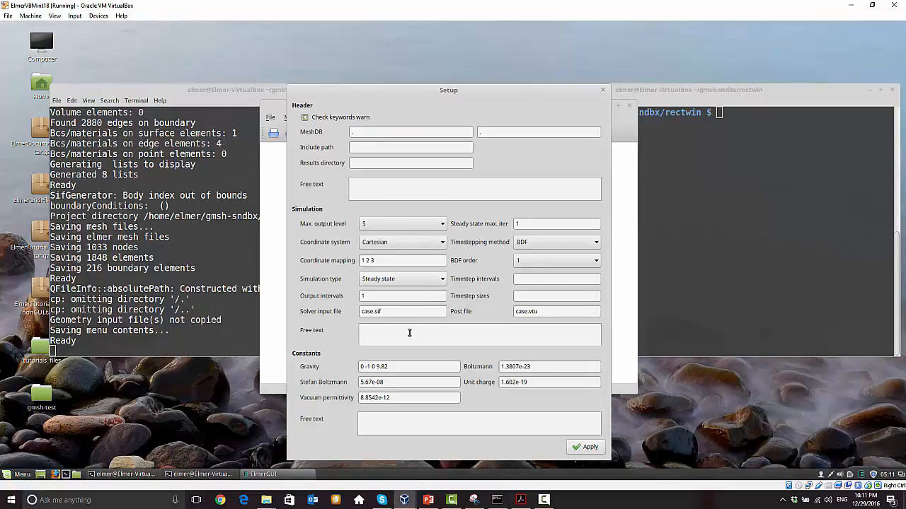
double_click(530, 224)
type("10")
key("BackSpace")
left_click_drag(493, 222, 484, 221)
left_click(418, 337)
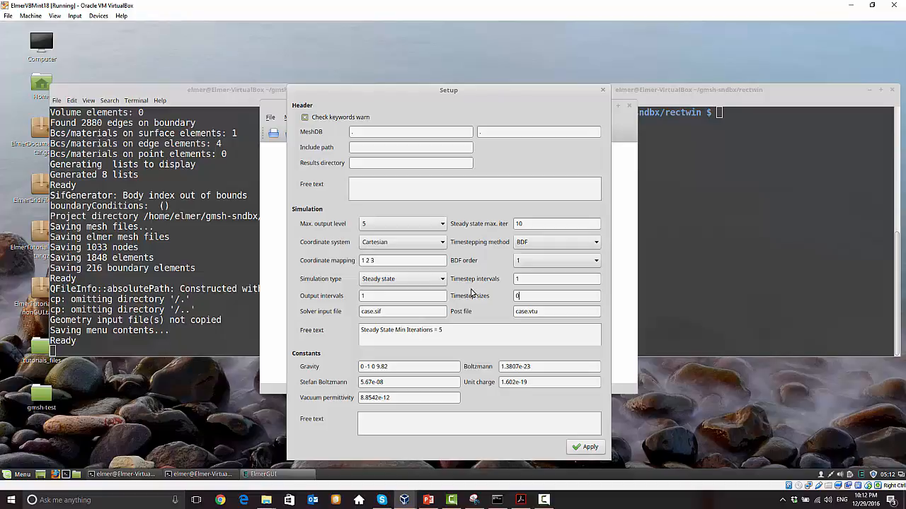
left_click_drag(530, 301, 475, 295)
left_click(534, 296)
left_click_drag(528, 223, 500, 220)
left_click(589, 448)
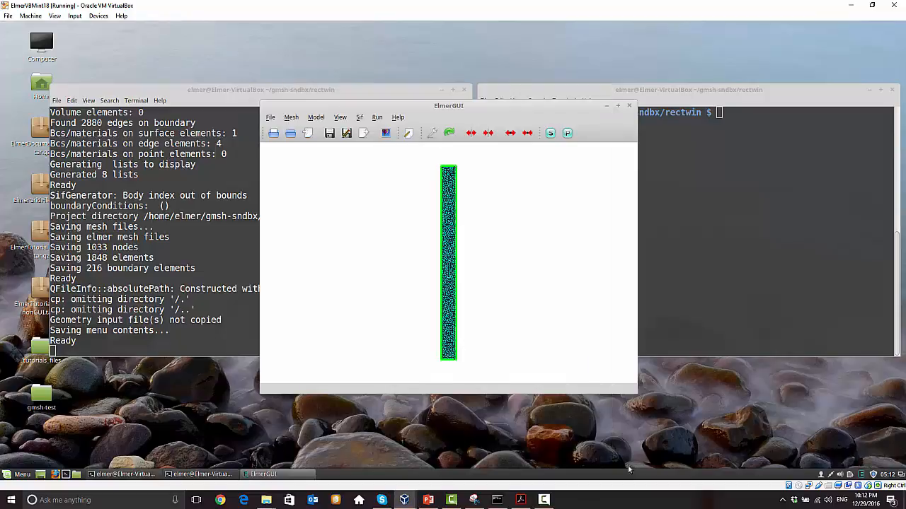
Change the post file's extension in the simulation setup and apply the change
left_click(316, 118)
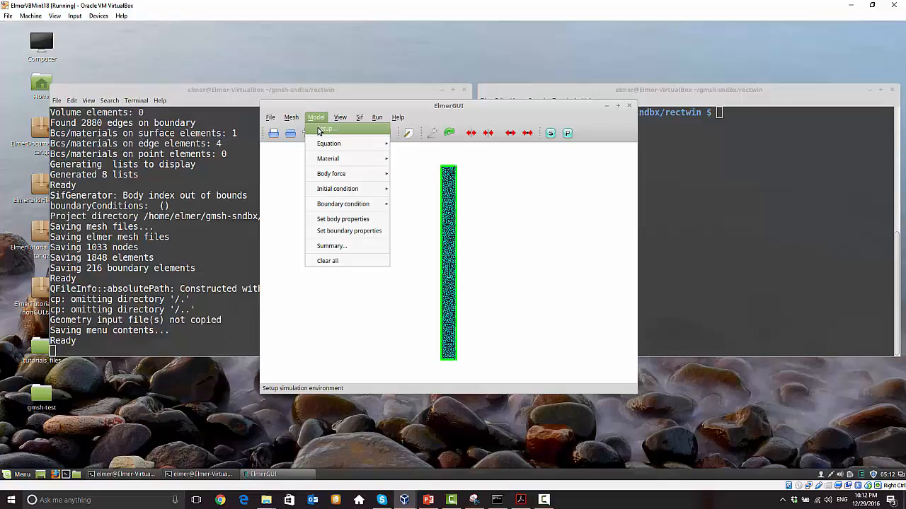
left_click(319, 131)
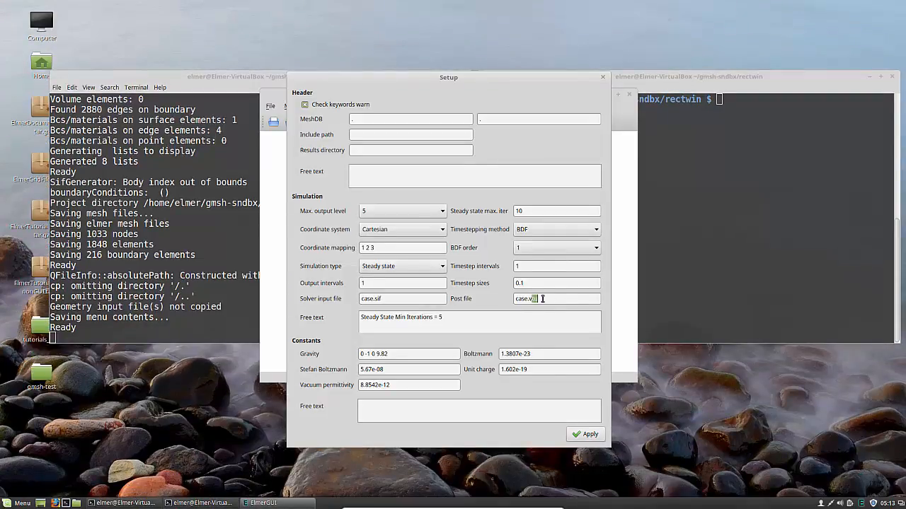
left_click(561, 300)
left_click(537, 299)
type("e")
left_click(586, 436)
Add an equation set applied to Body 6 with Result Output active, and move its dialog clear of the mesh
left_click(316, 105)
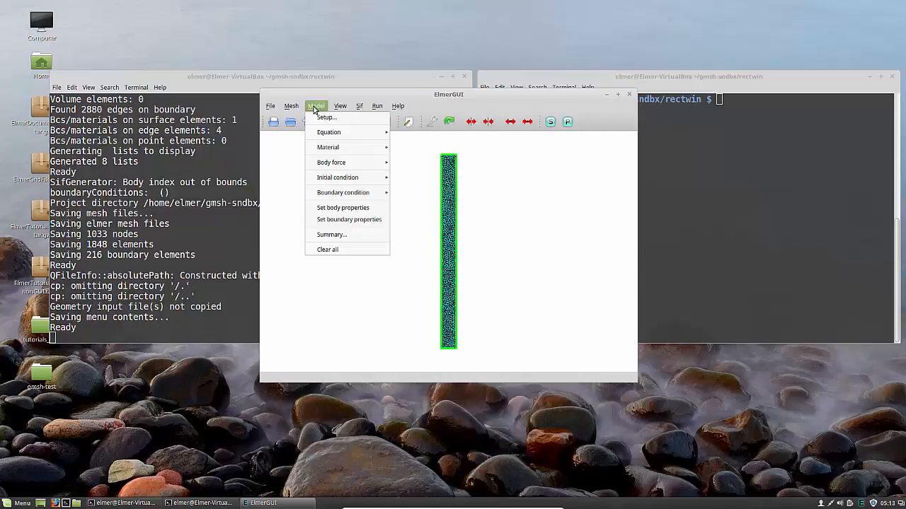
mouse_move(325, 138)
left_click(408, 133)
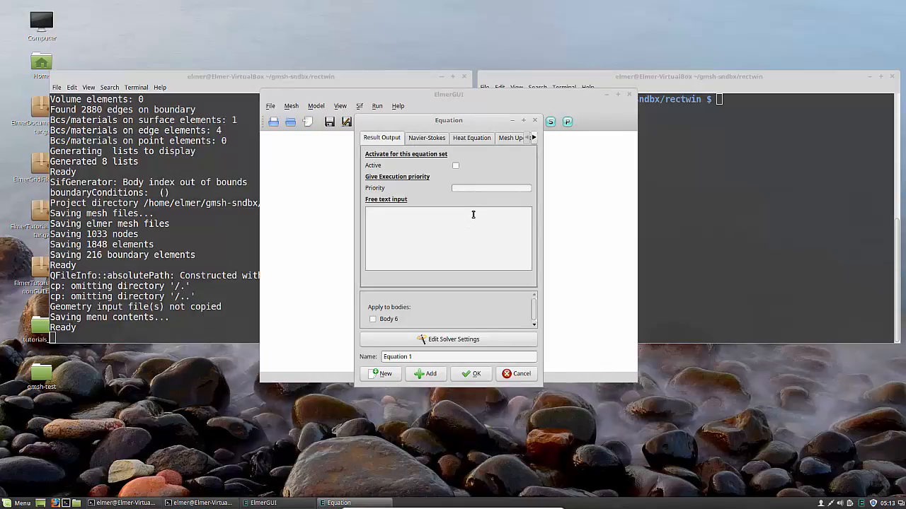
left_click(456, 167)
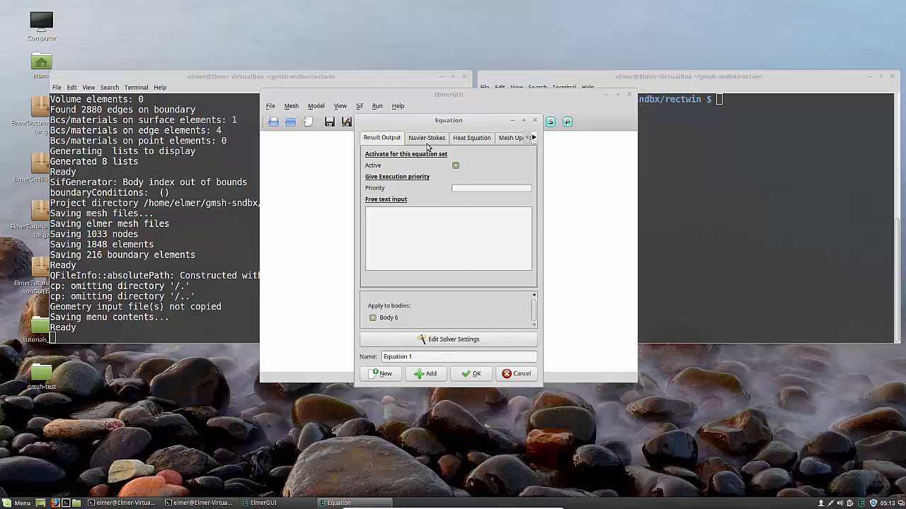
left_click_drag(433, 120, 240, 116)
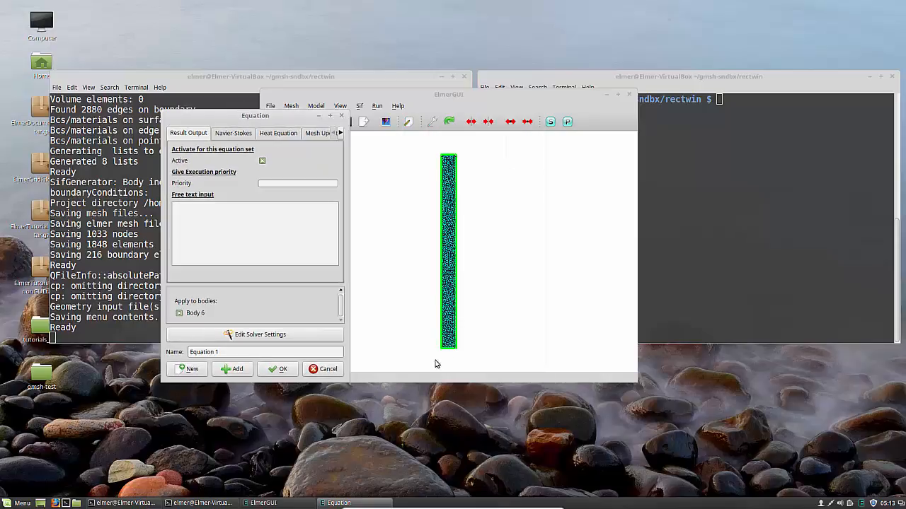
Set the Result Output solver's output format to Vtk and apply the solver settings
left_click(308, 333)
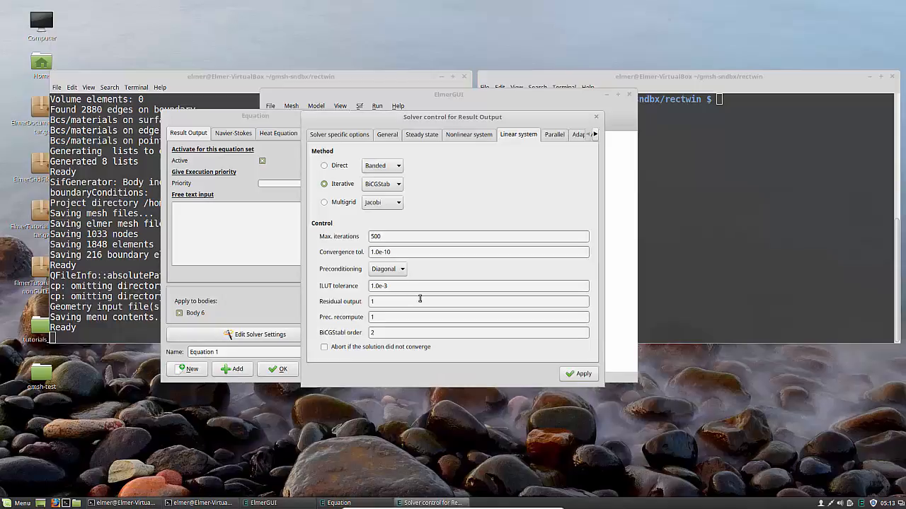
left_click(324, 136)
left_click(424, 165)
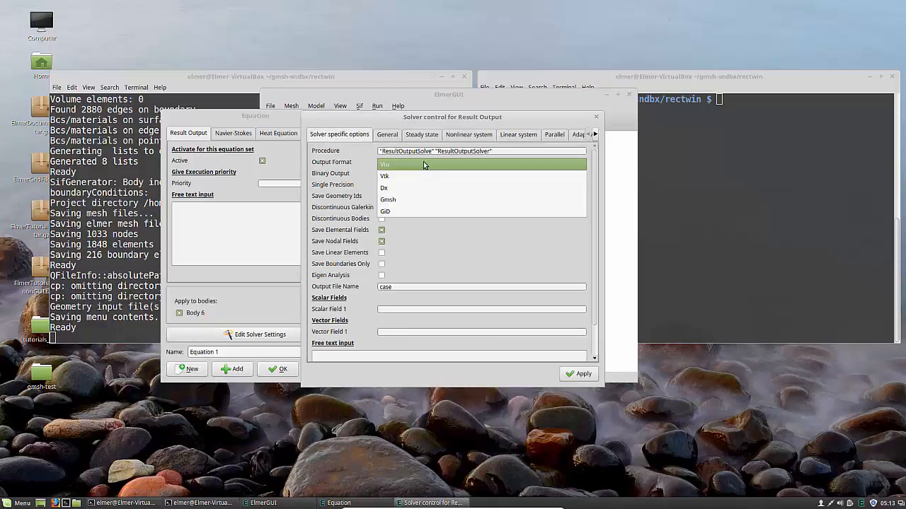
left_click(390, 178)
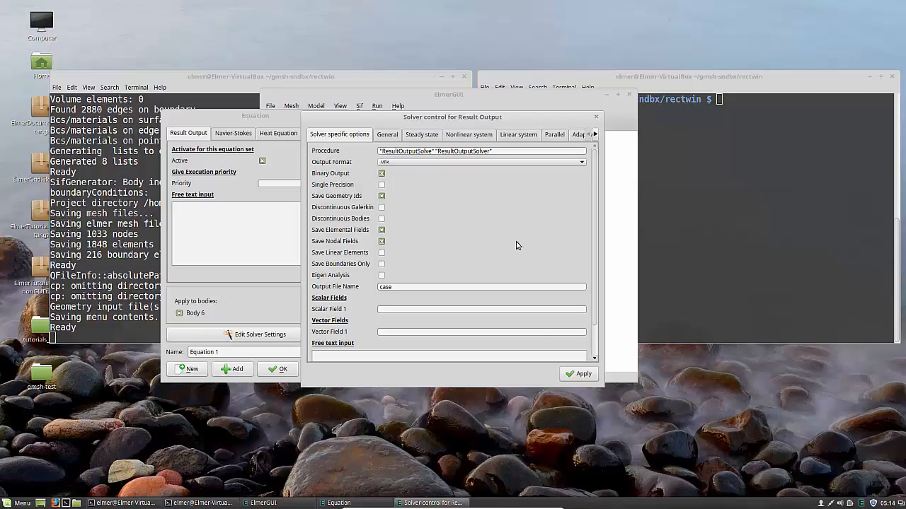
left_click(579, 375)
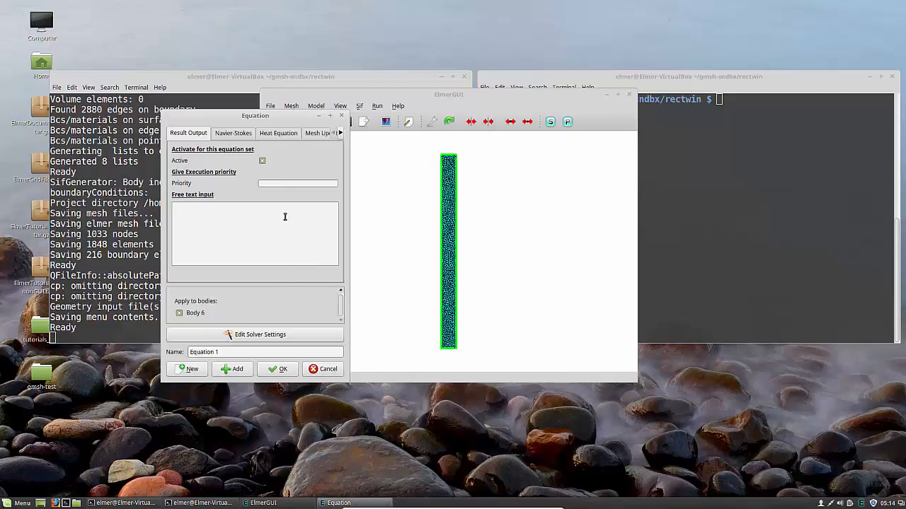
Activate the Heat Equation for Body 6 and accept the equation set
left_click(283, 135)
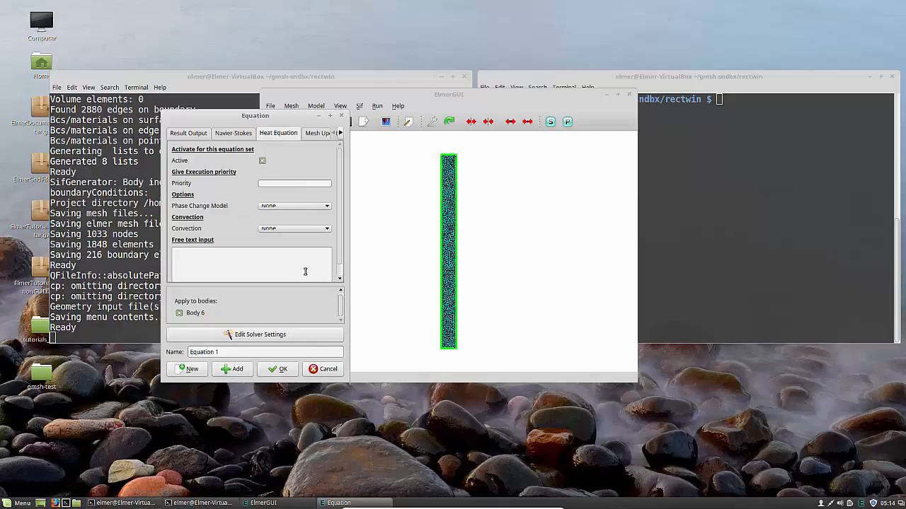
scroll(302, 280, "down", 1)
left_click(278, 369)
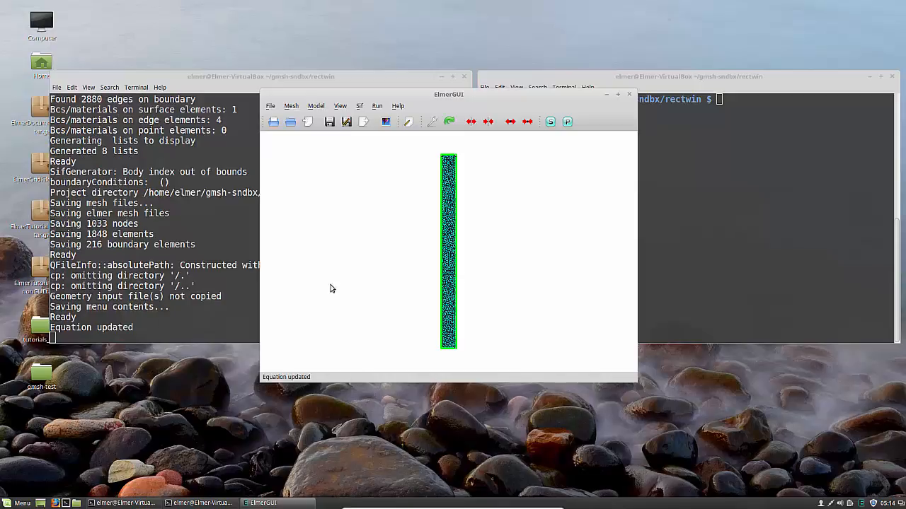
Add the library material Glass (borosilicate), apply it to Body 6 and accept it
left_click(314, 106)
mouse_move(341, 135)
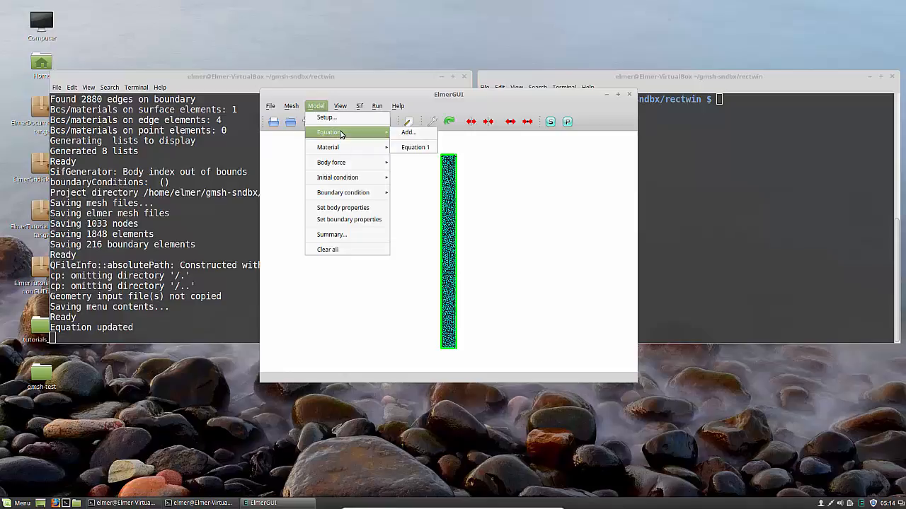
left_click(418, 147)
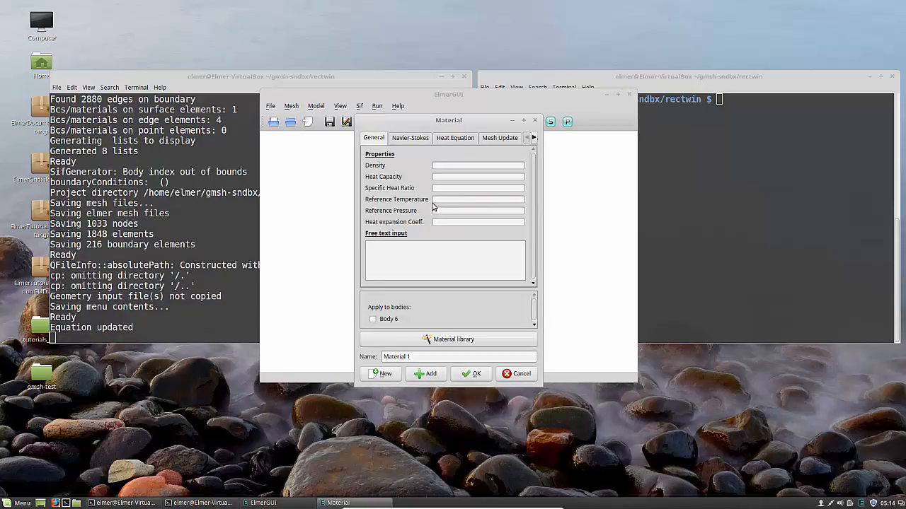
left_click(455, 140)
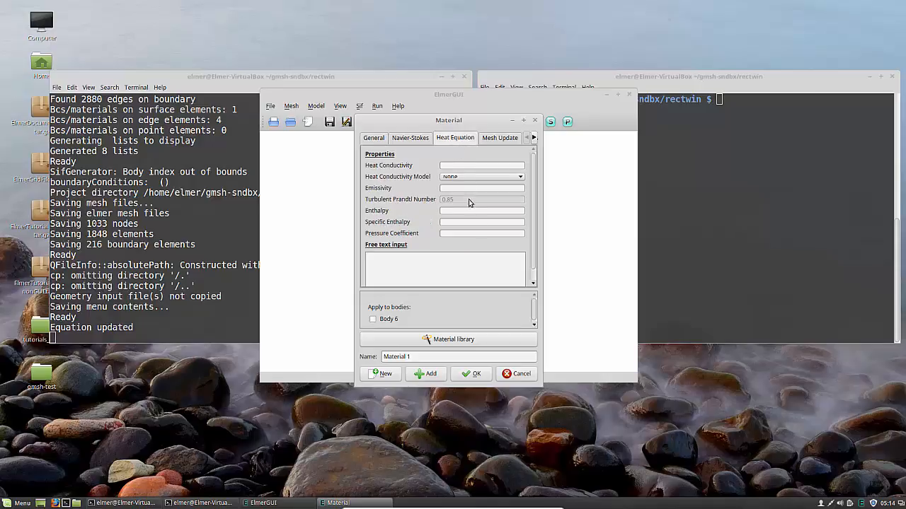
left_click(453, 340)
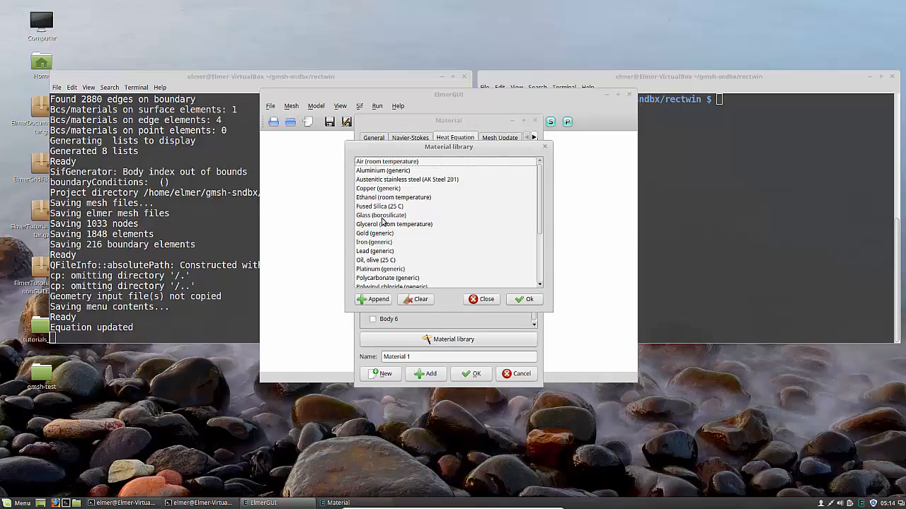
double_click(382, 217)
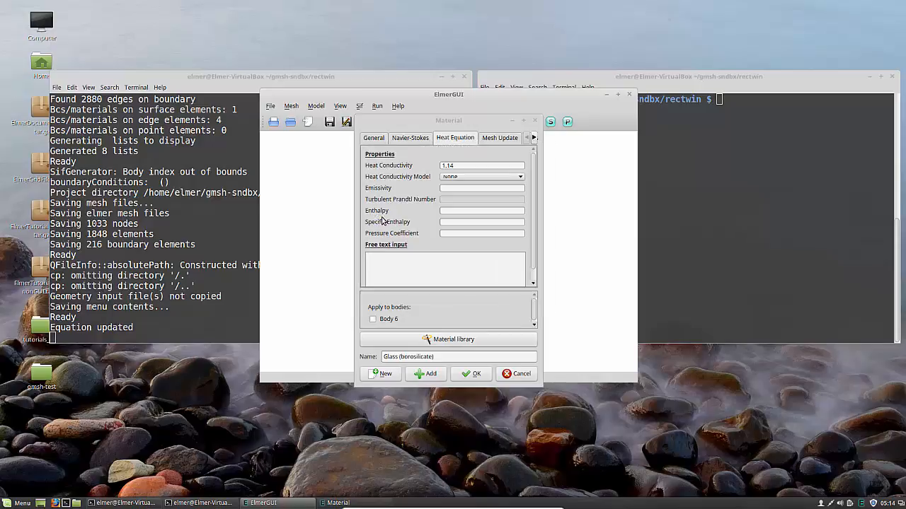
left_click(374, 320)
left_click(476, 374)
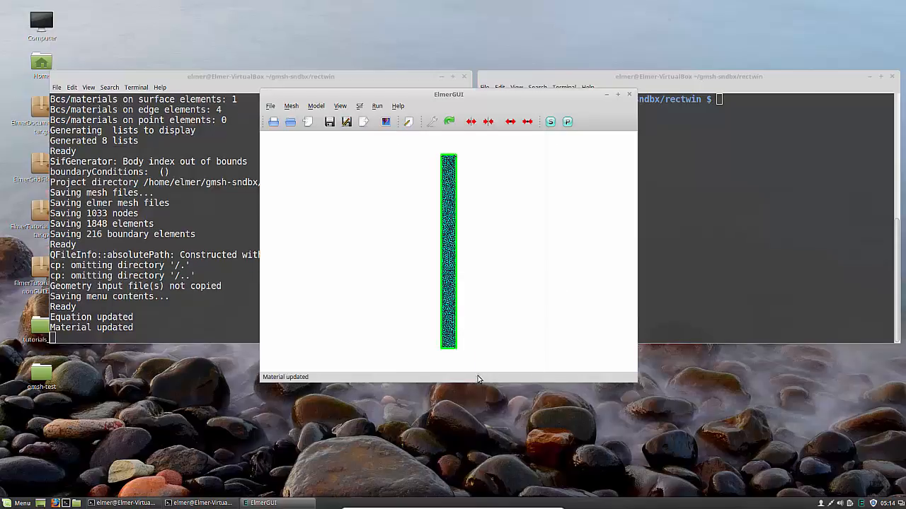
Add a boundary condition named M5 with a heat equation temperature of -5 and accept it
left_click(315, 105)
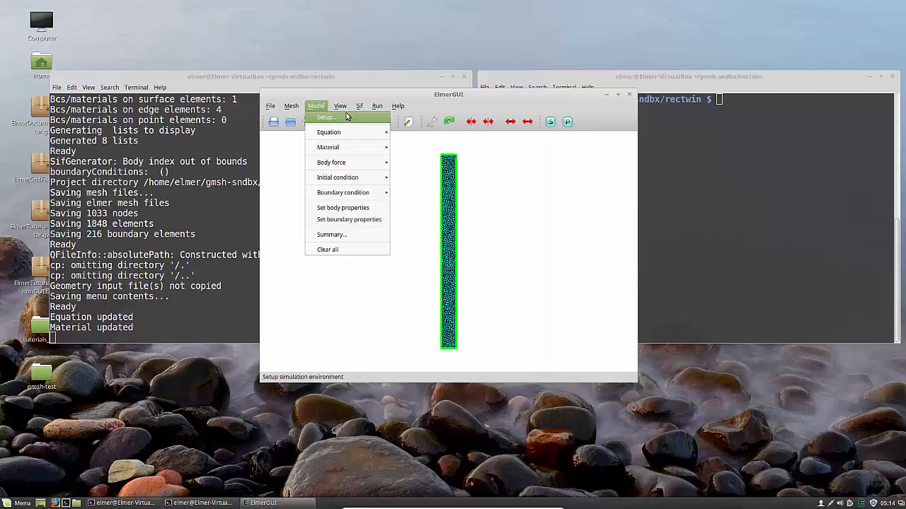
mouse_move(344, 152)
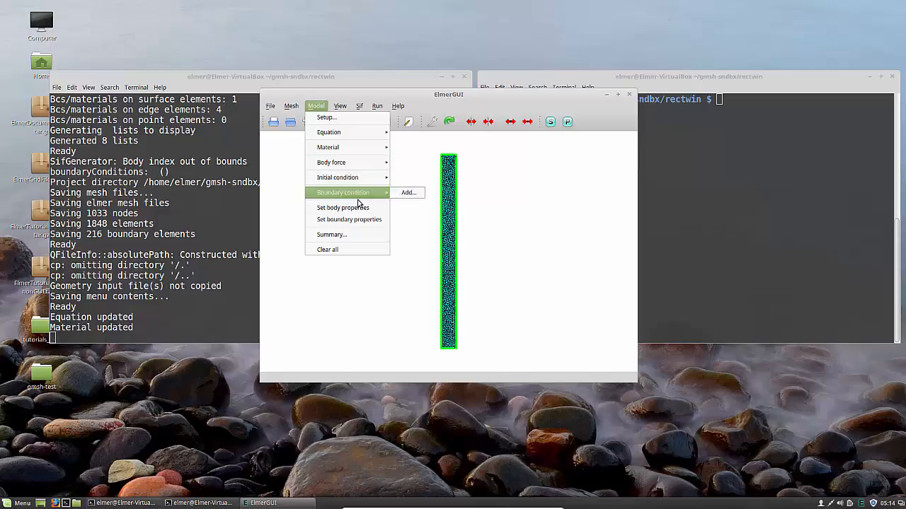
mouse_move(367, 198)
mouse_move(370, 177)
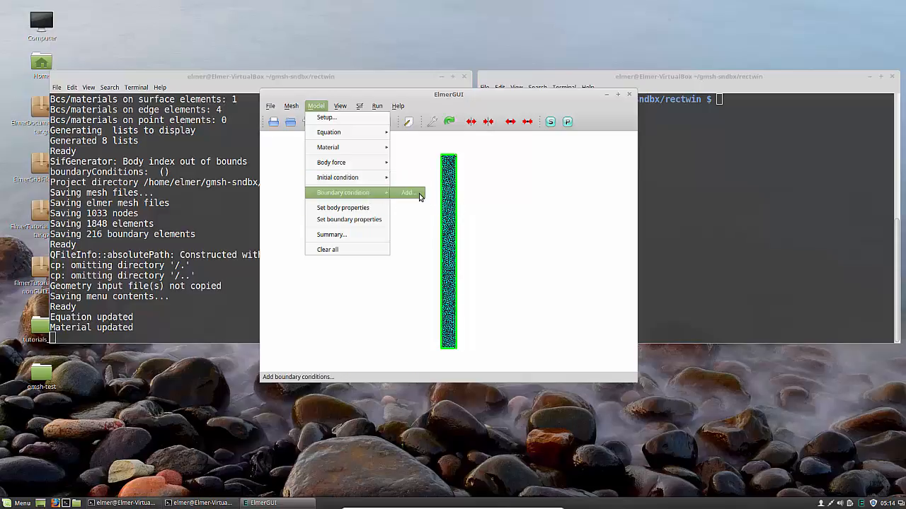
left_click(419, 195)
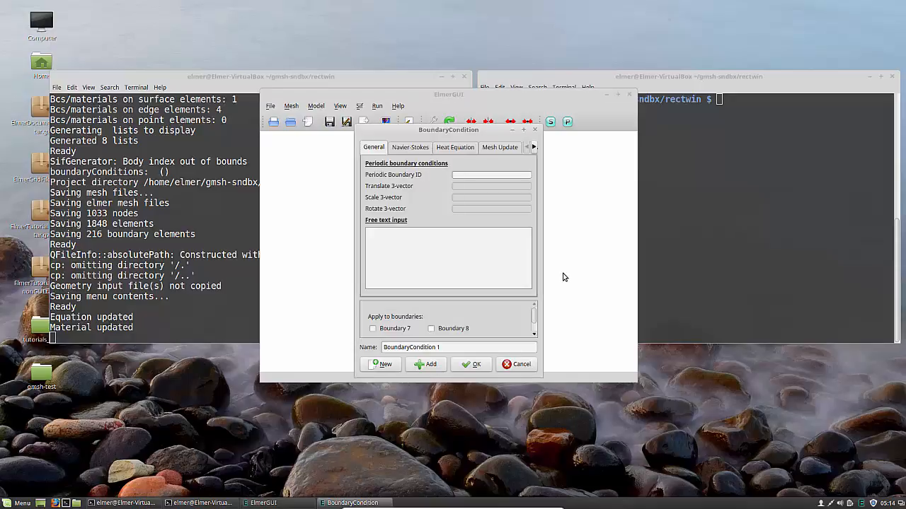
left_click(456, 149)
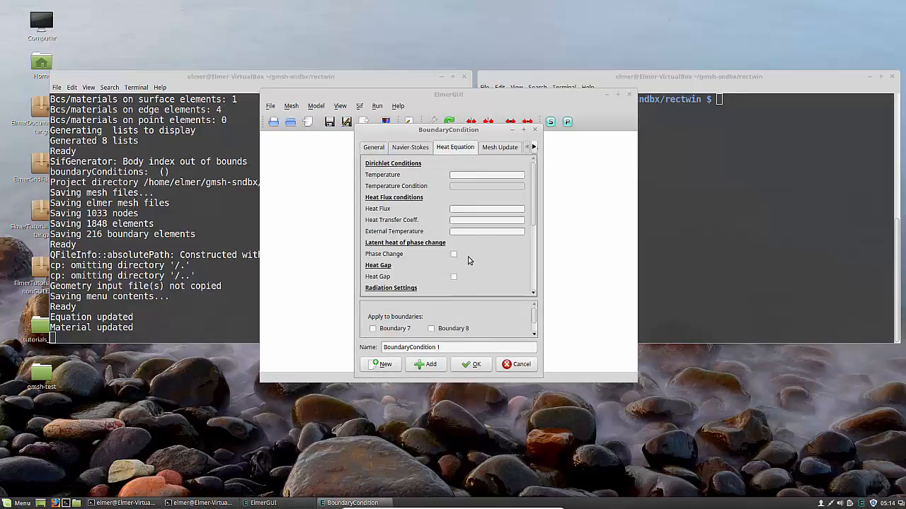
left_click(469, 174)
type("-5")
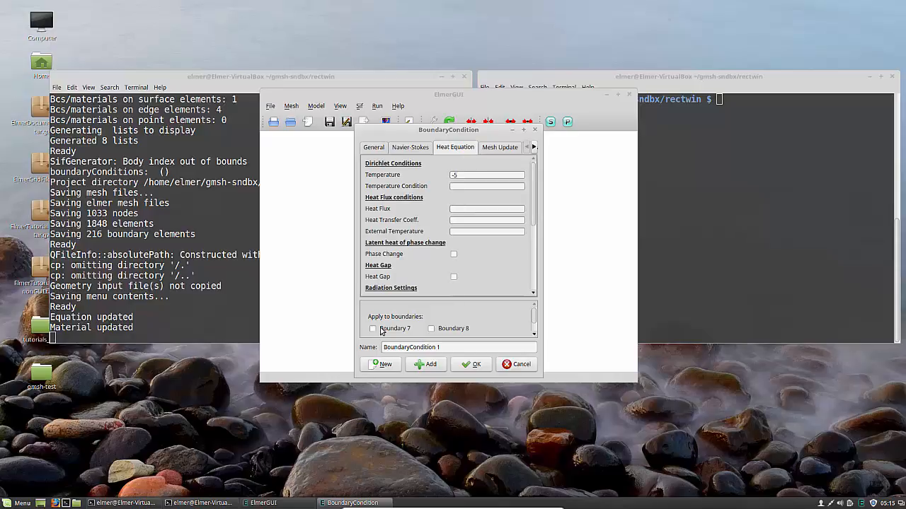
left_click_drag(461, 348, 363, 343)
type("M5")
left_click(472, 364)
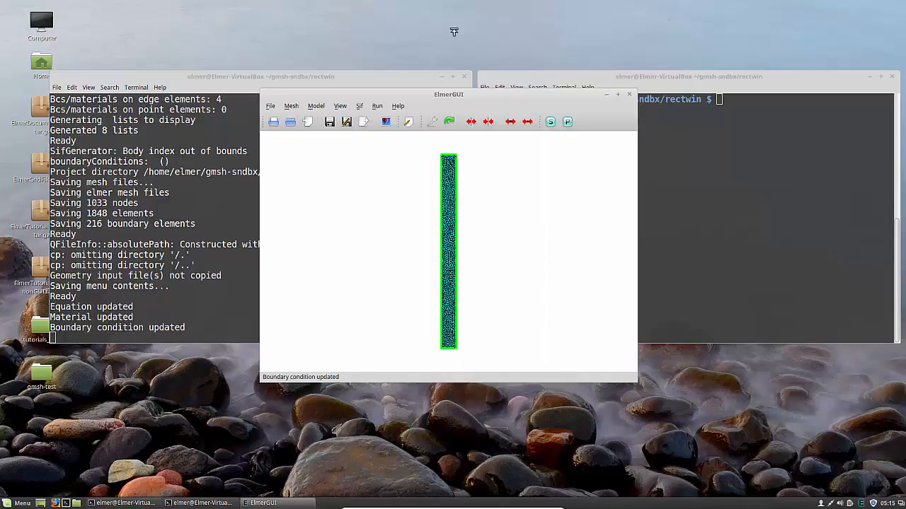
Add a second boundary condition named P22 with a heat equation temperature of 22 and accept it
left_click(316, 106)
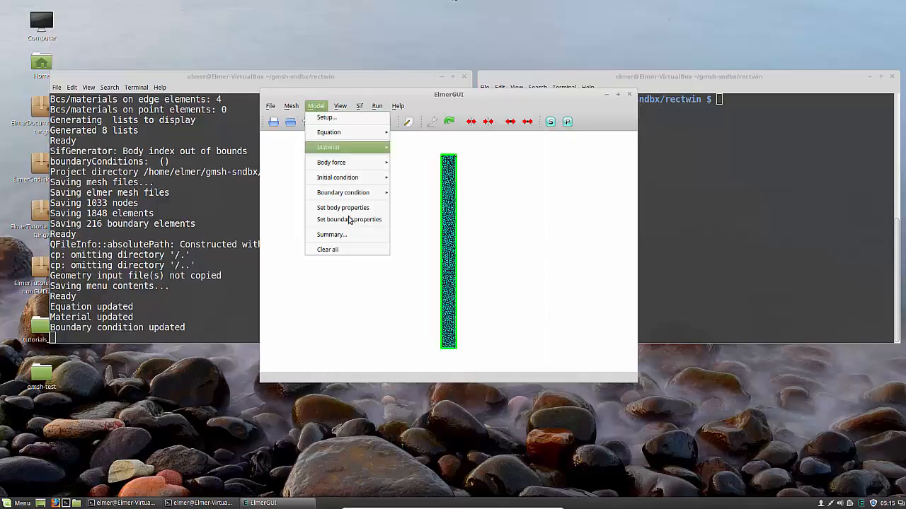
mouse_move(359, 195)
left_click(407, 193)
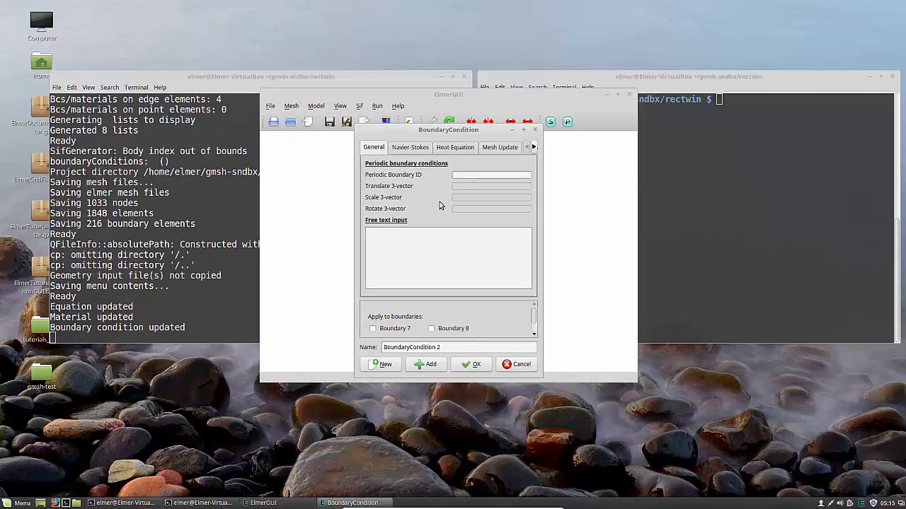
left_click(447, 147)
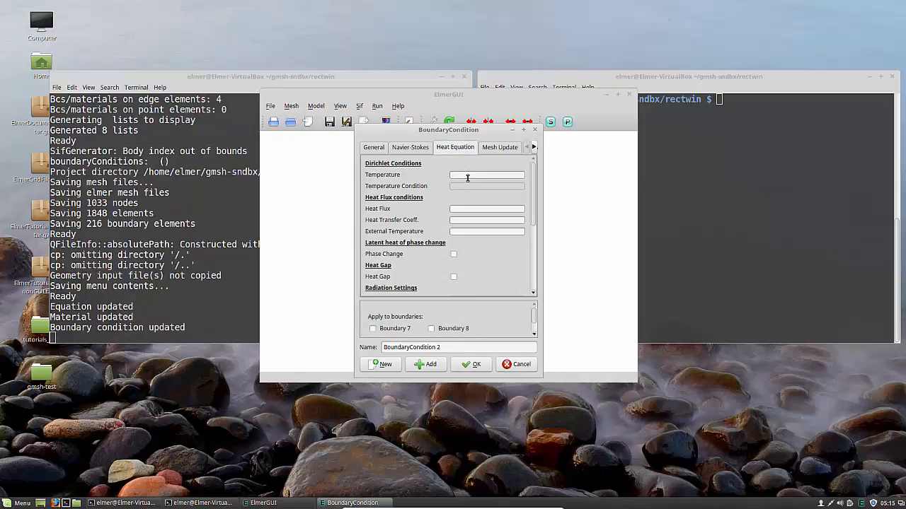
left_click(467, 176)
type("22")
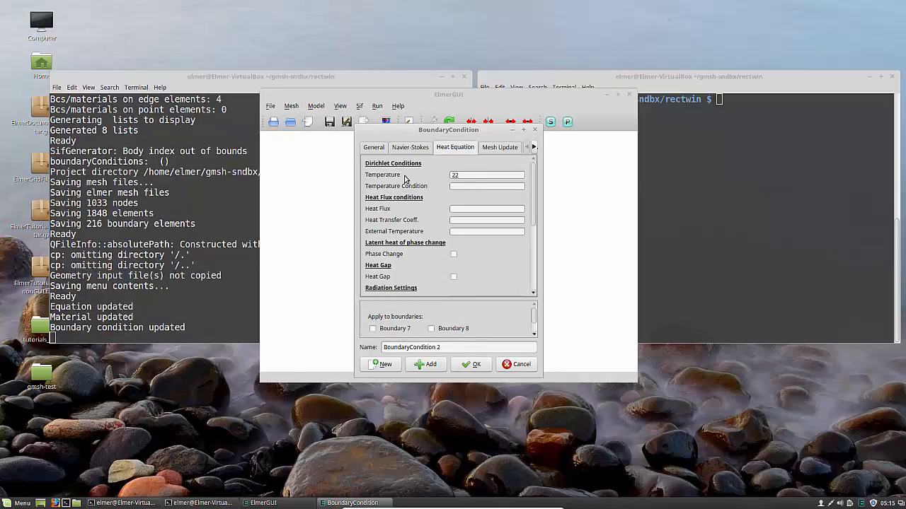
left_click_drag(456, 347, 172, 318)
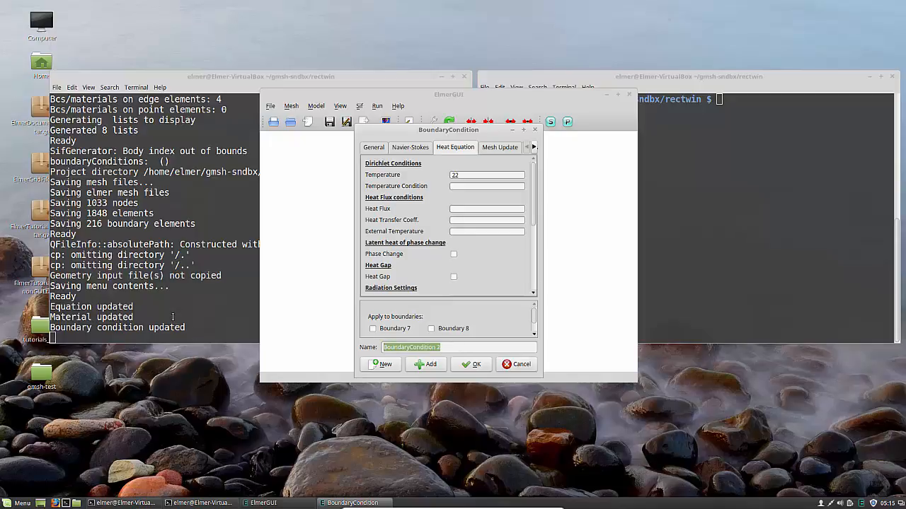
type("P22")
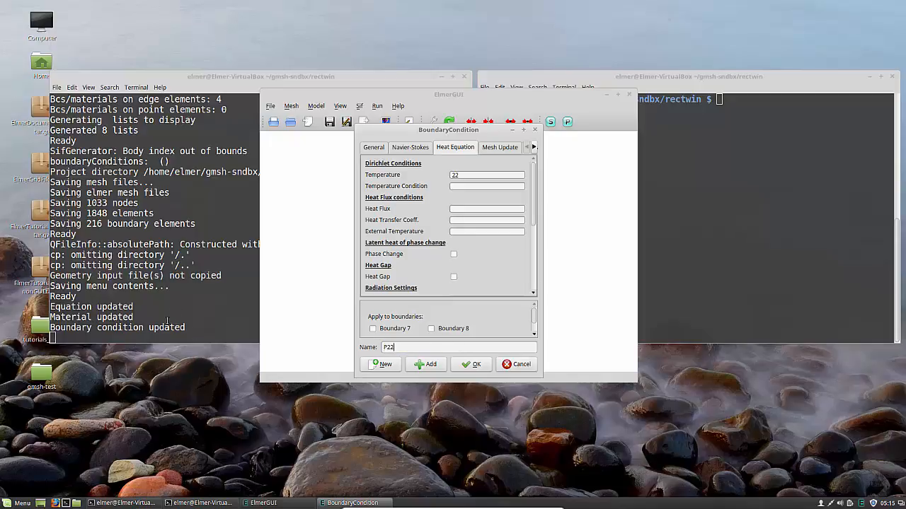
left_click(471, 364)
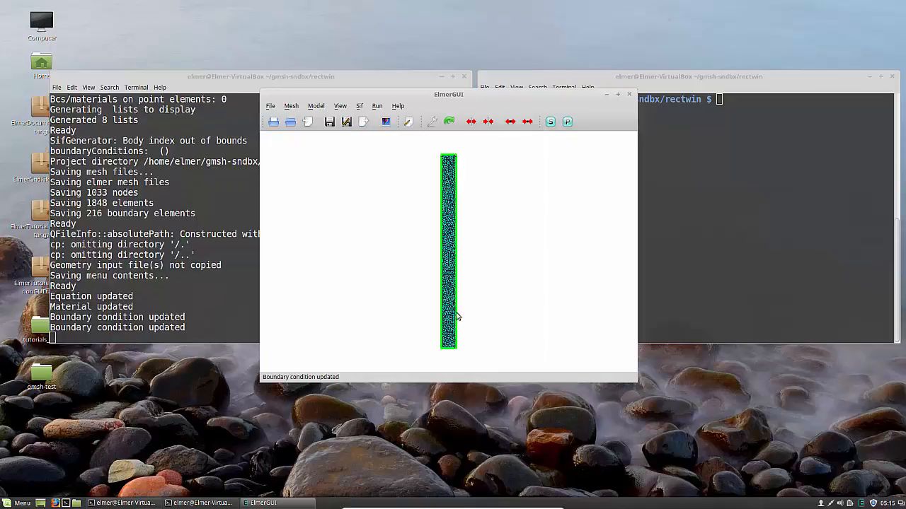
Add a third boundary condition named ZF with a heat flux of 0 and accept it
left_click(312, 110)
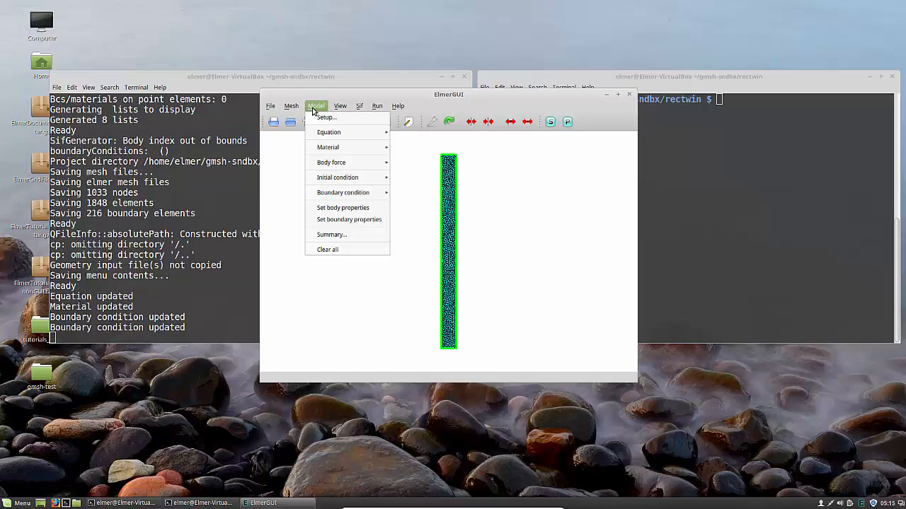
mouse_move(344, 193)
left_click(400, 193)
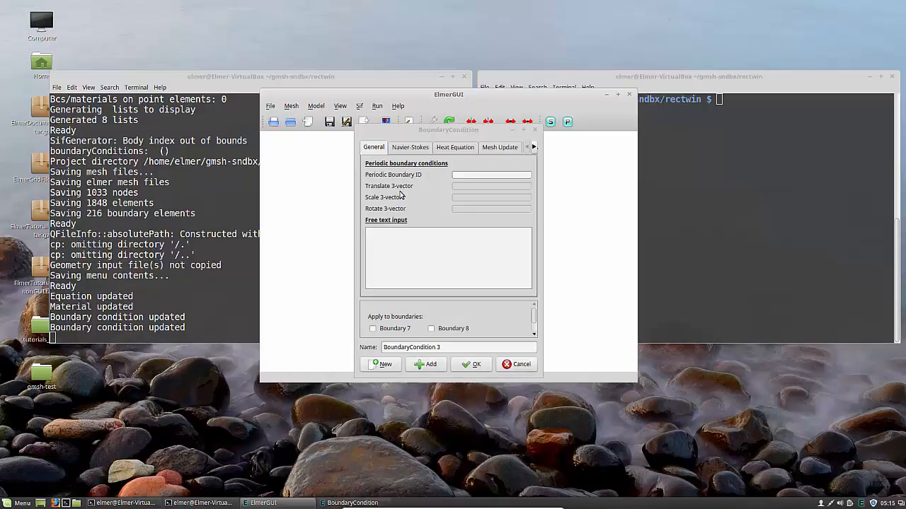
left_click(462, 149)
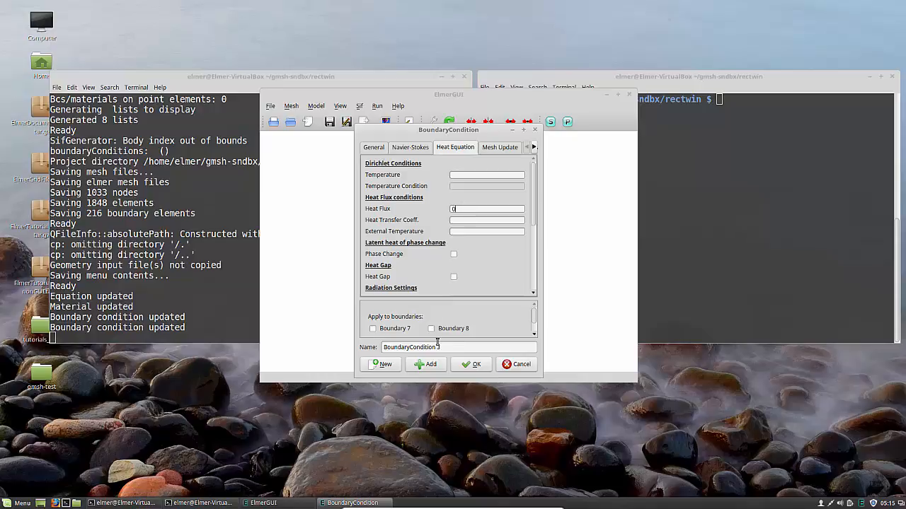
left_click_drag(453, 347, 223, 333)
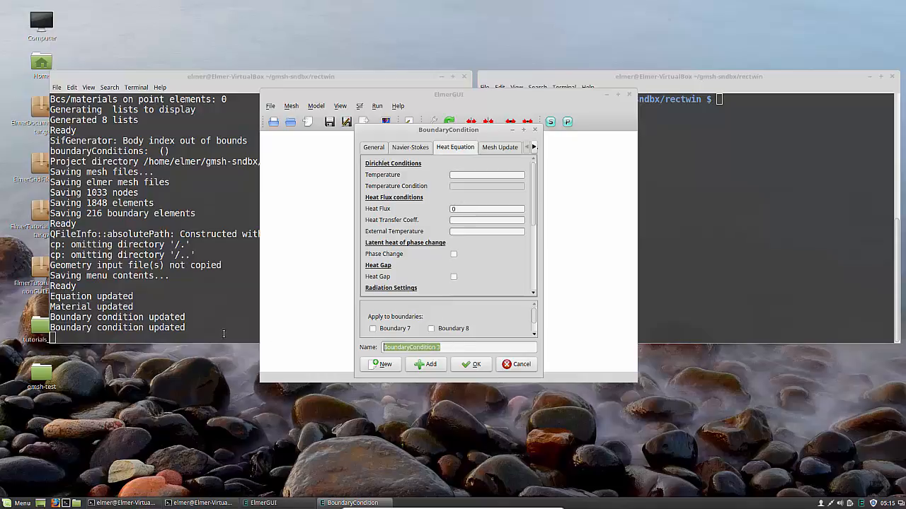
left_click(470, 365)
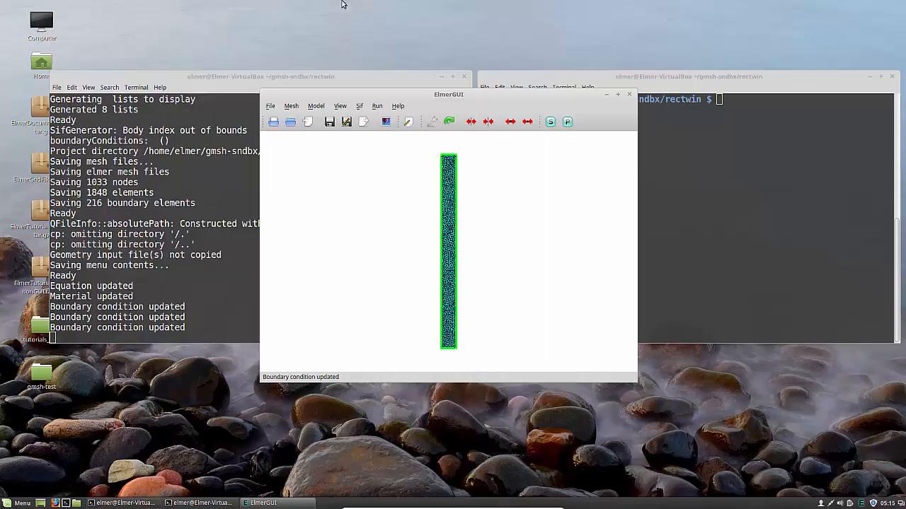
Maximize the ElmerGUI window and turn on the setting of boundary properties
double_click(382, 94)
left_click(57, 18)
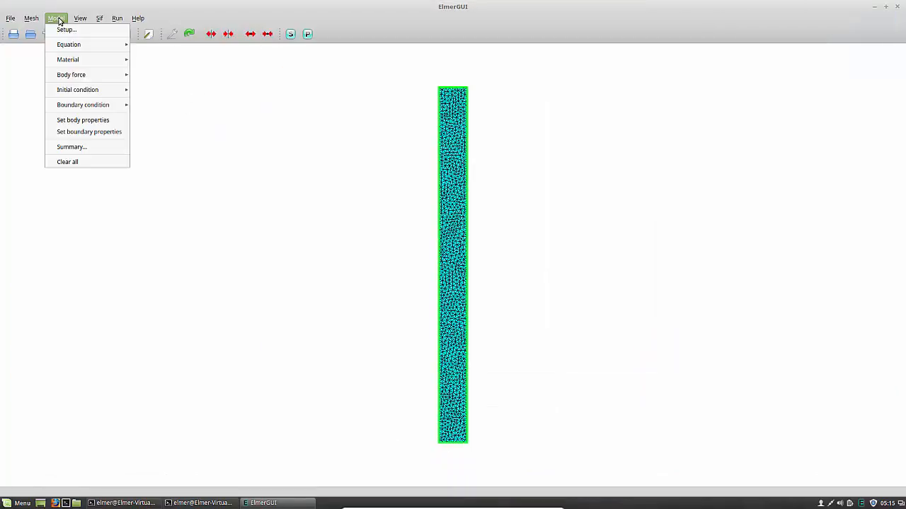
mouse_move(97, 107)
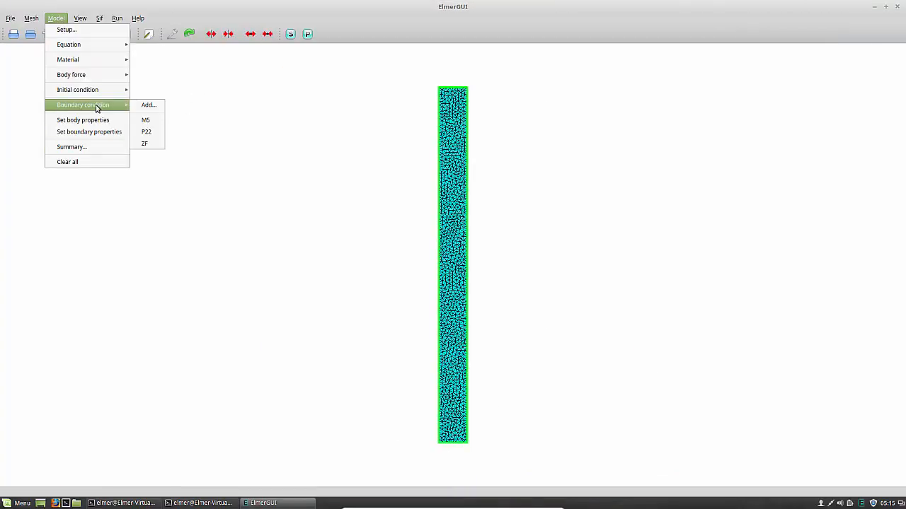
left_click(89, 132)
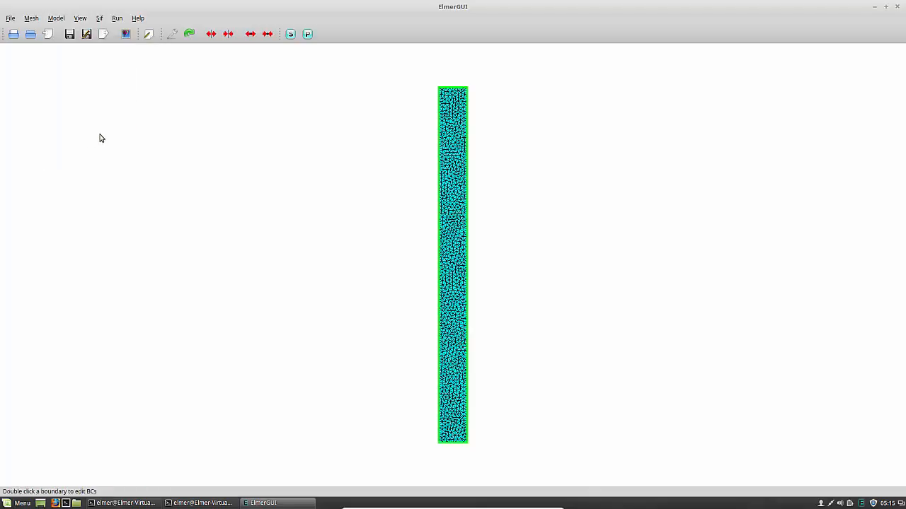
Assign the boundary condition M5 to the rectangle's long right edge, boundary 8
double_click(467, 152)
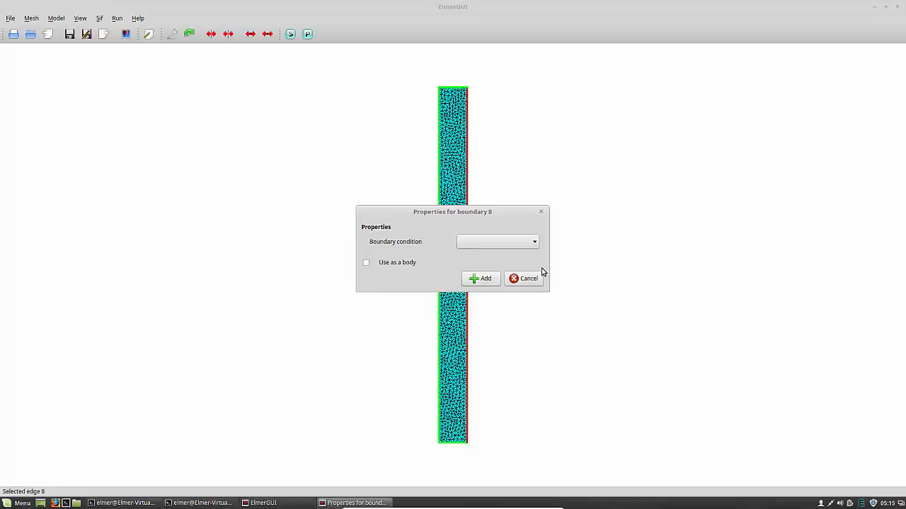
left_click(524, 241)
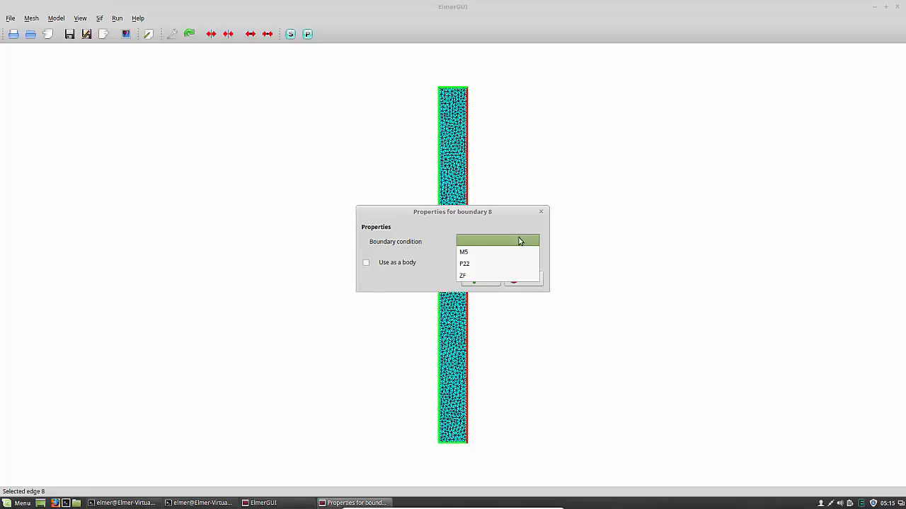
left_click(484, 252)
left_click(483, 279)
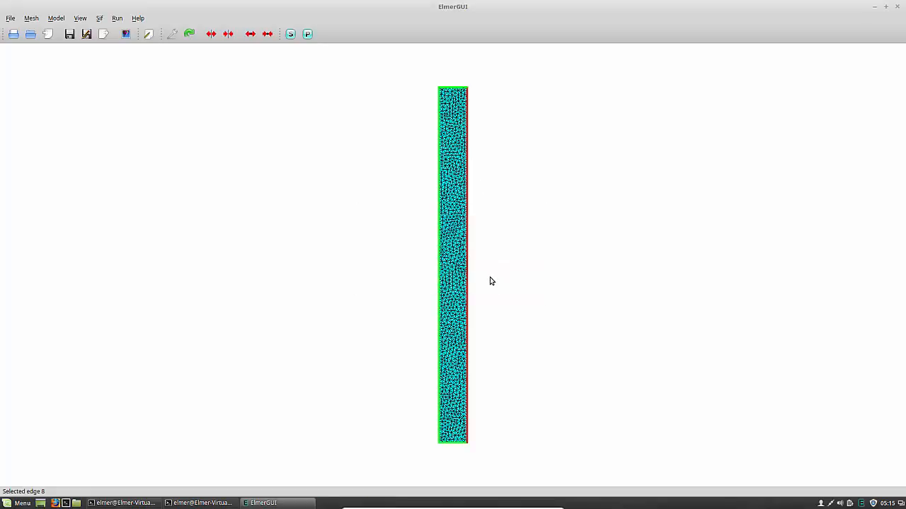
Assign the boundary condition P22 to the rectangle's long left edge, boundary 10
double_click(439, 218)
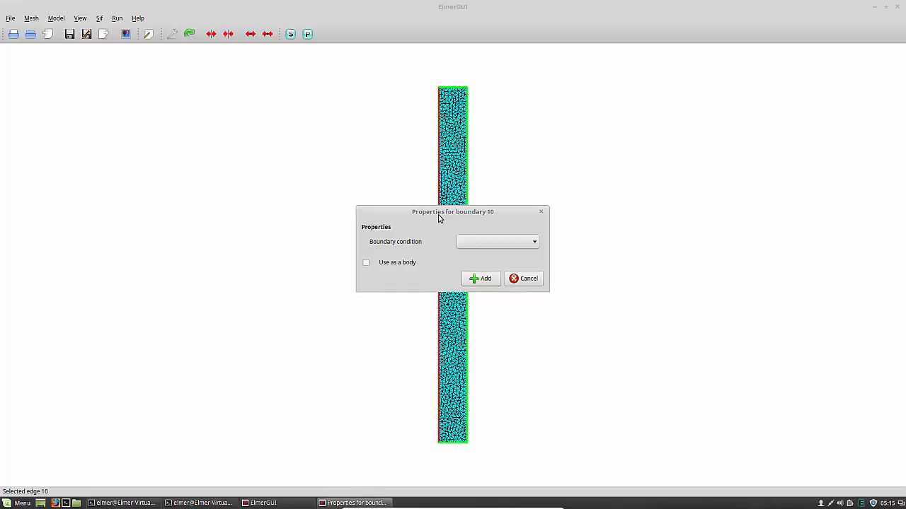
left_click(506, 245)
left_click(480, 264)
left_click(487, 281)
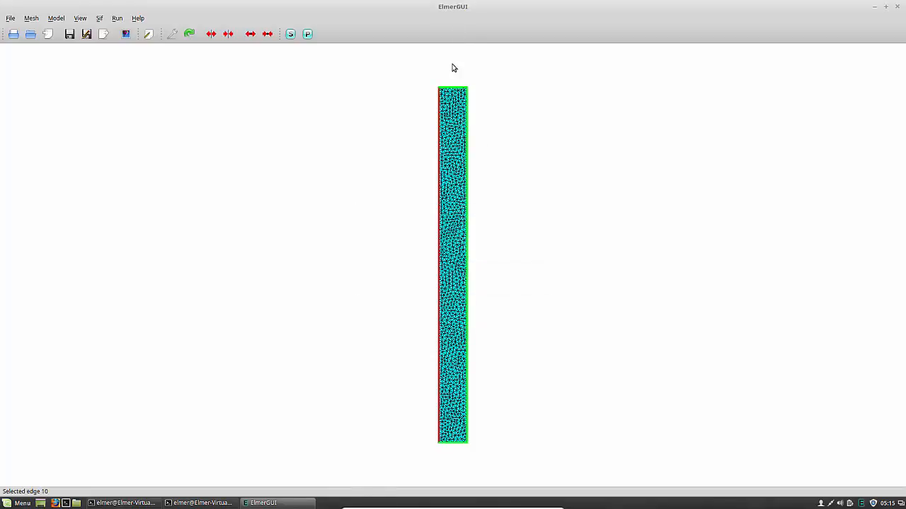
double_click(448, 99)
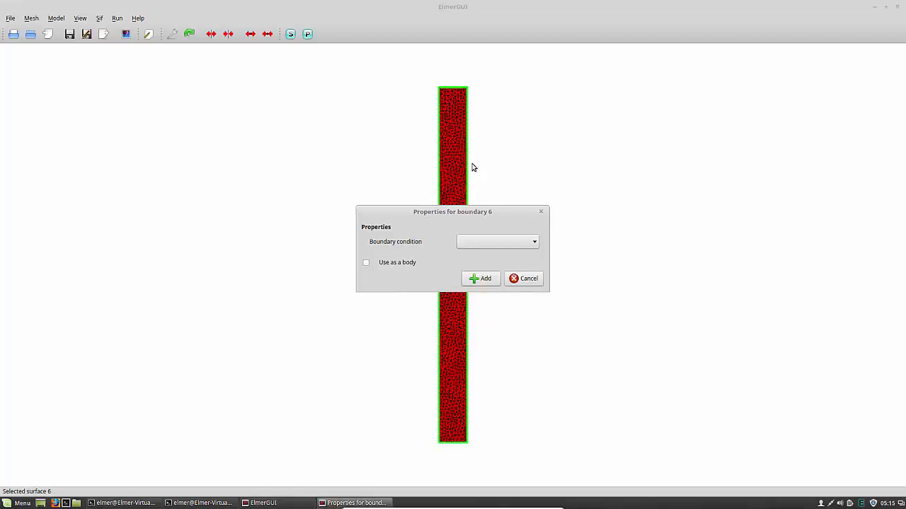
left_click(523, 280)
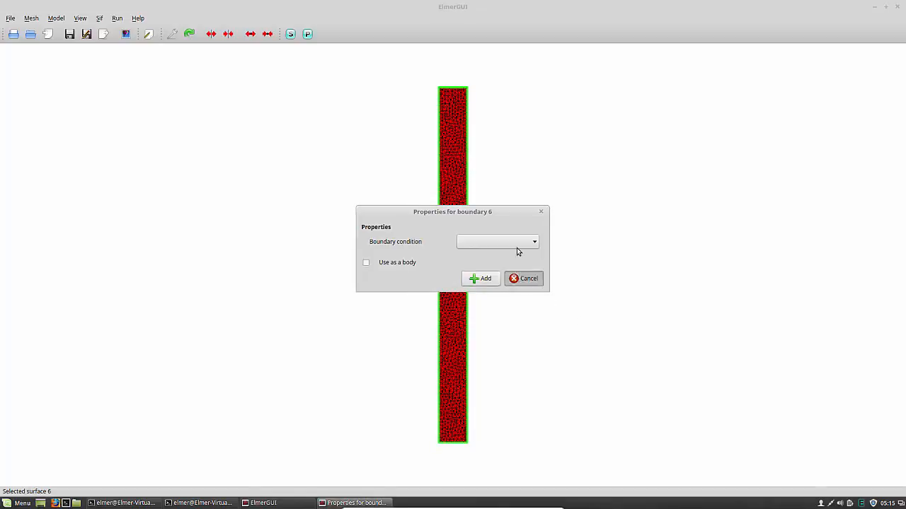
double_click(453, 91)
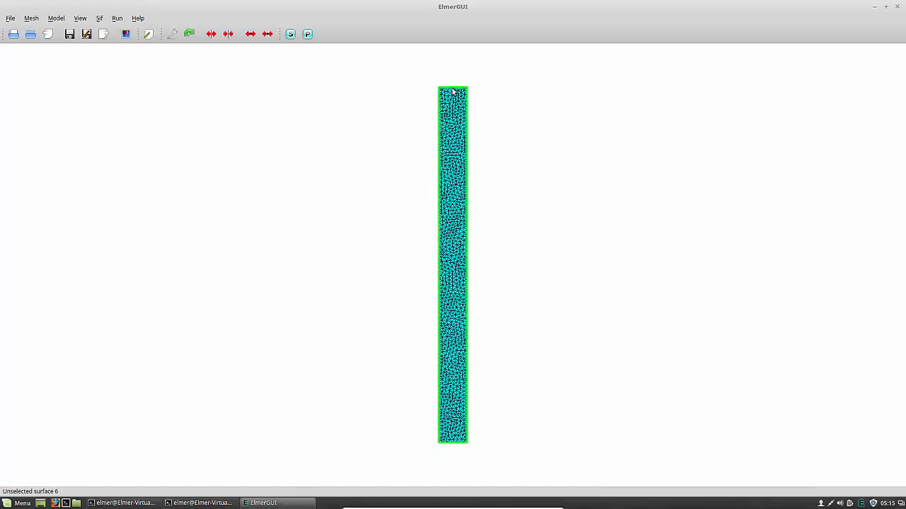
double_click(452, 91)
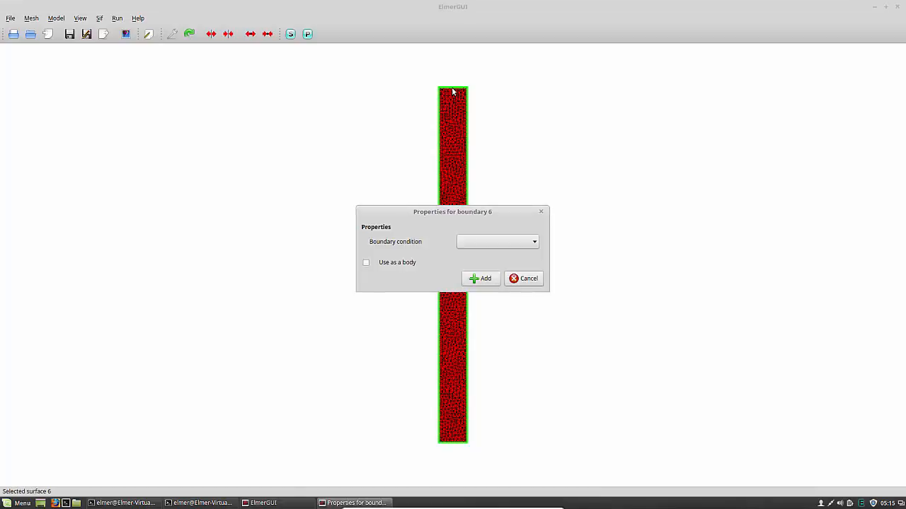
left_click(542, 209)
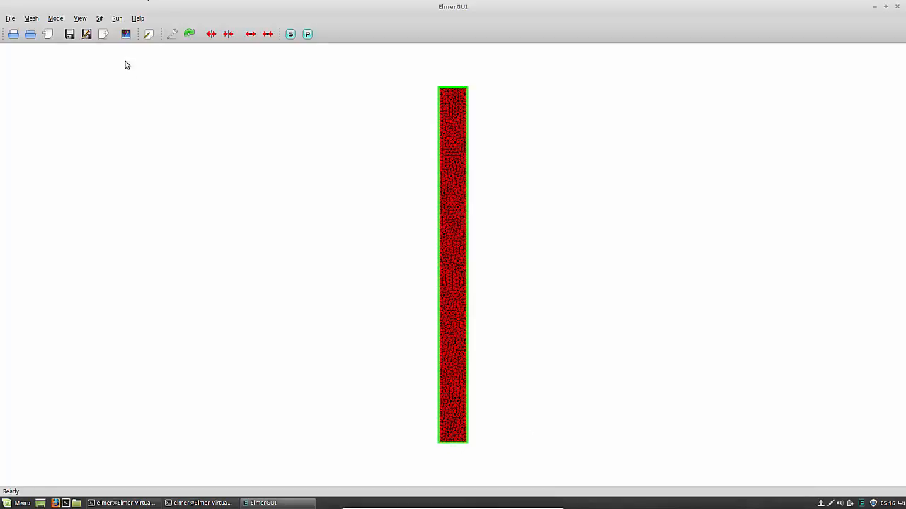
left_click(56, 19)
mouse_move(99, 111)
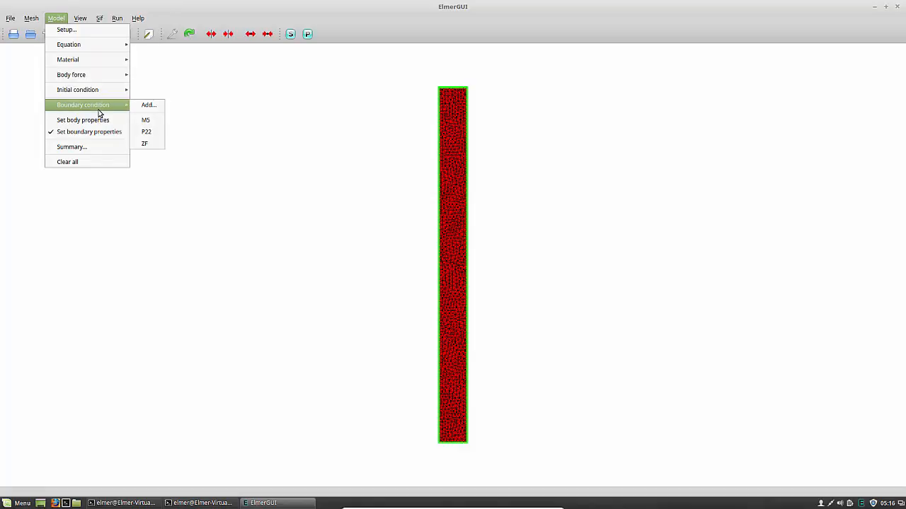
left_click(422, 85)
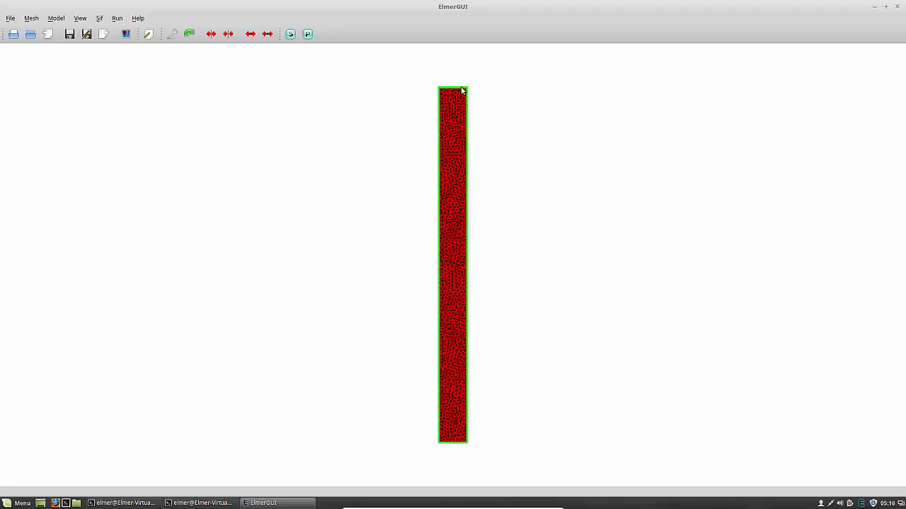
double_click(451, 115)
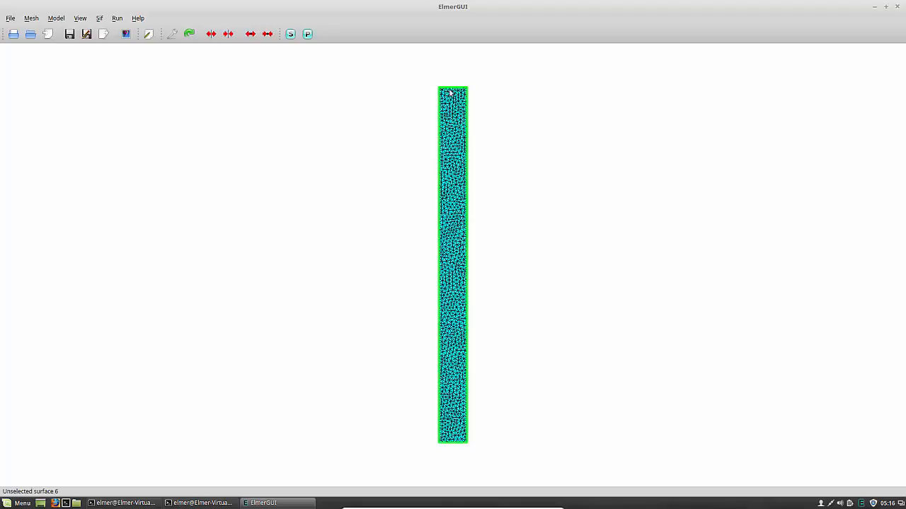
Try to assign a boundary condition to the rectangle's short top edge through its boundary properties
double_click(452, 91)
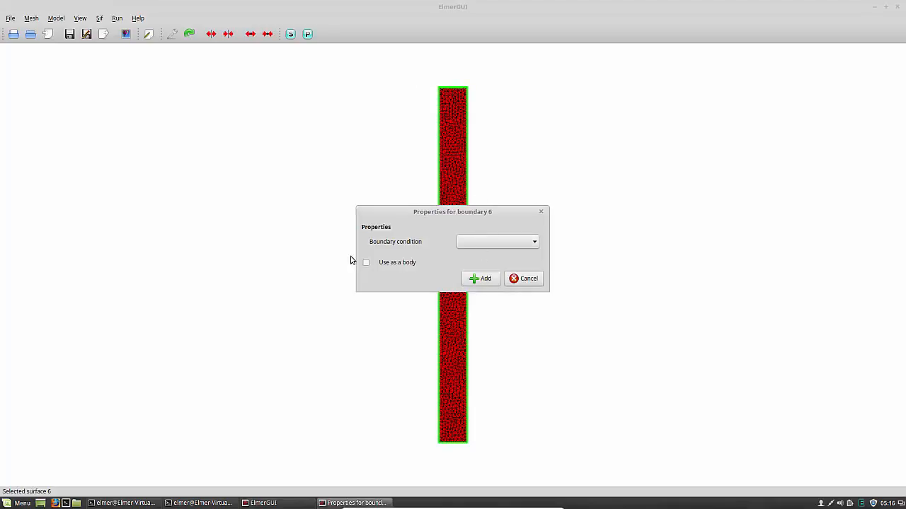
left_click(487, 279)
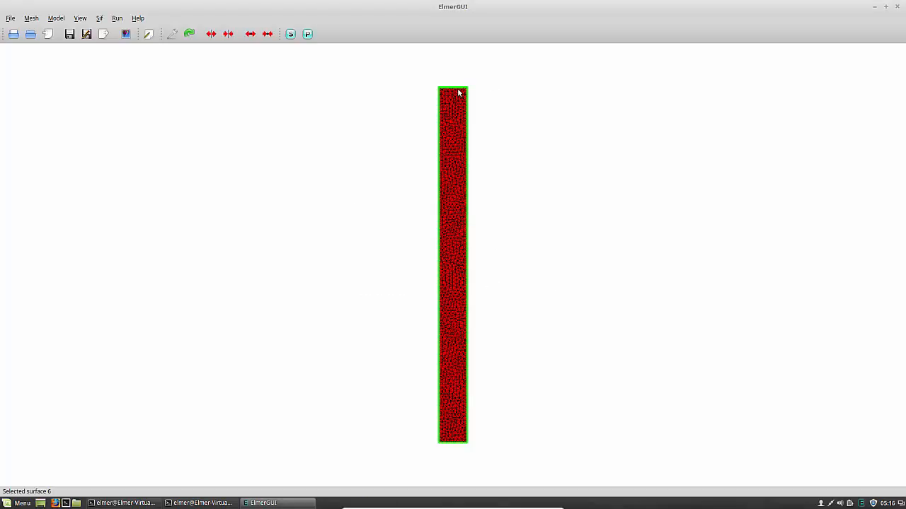
double_click(457, 92)
double_click(457, 92)
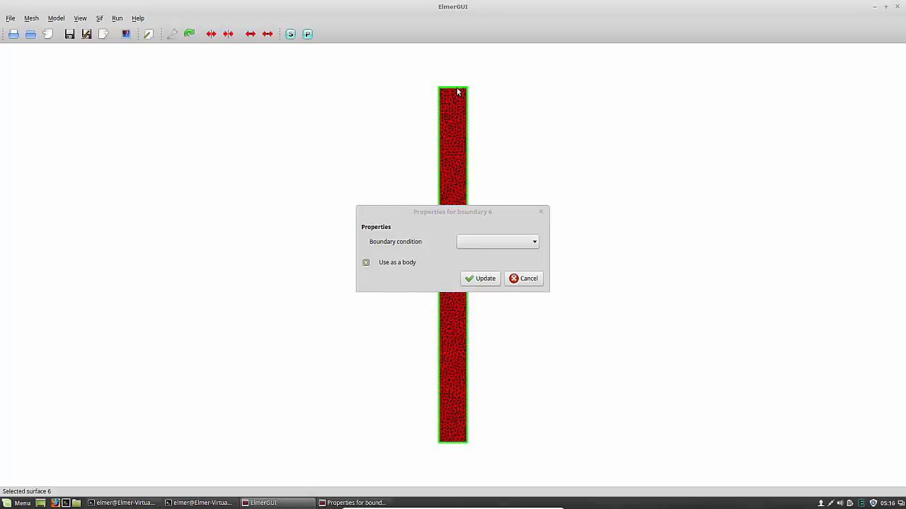
left_click(542, 210)
scroll(461, 72, "up", 2)
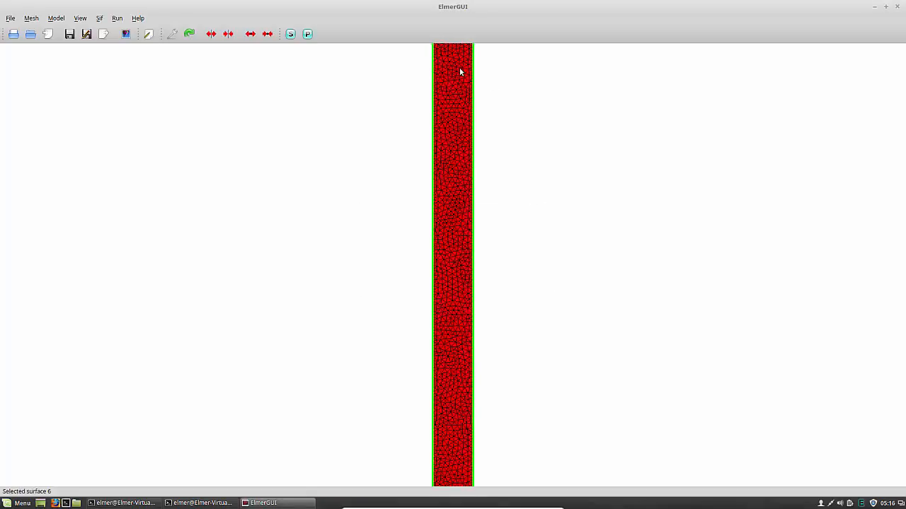
scroll(459, 70, "down", 3)
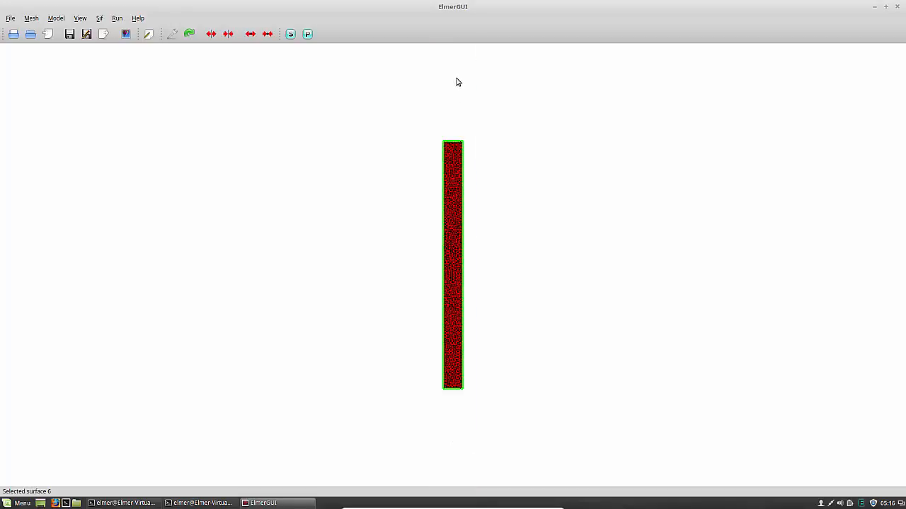
scroll(457, 82, "up", 3)
left_click_drag(495, 178, 479, 153)
scroll(449, 75, "up", 2)
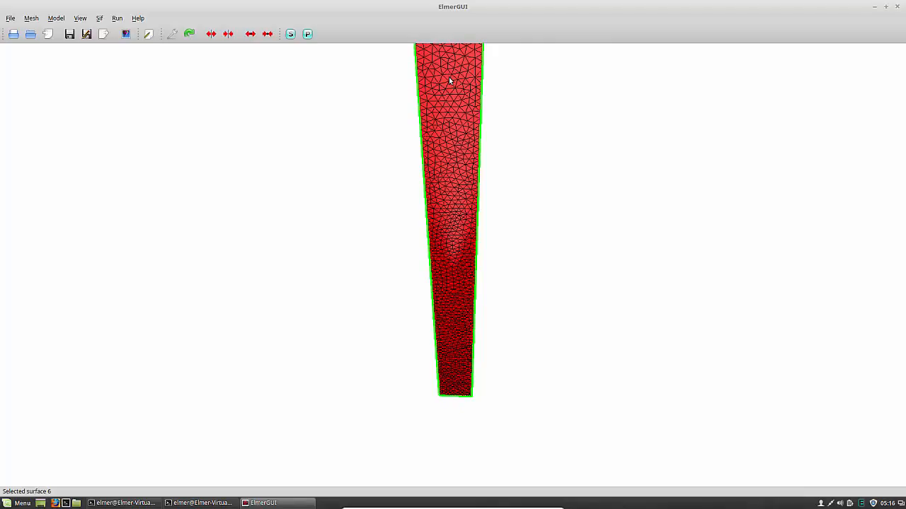
scroll(449, 81, "down", 3)
left_click_drag(459, 85, 433, 190)
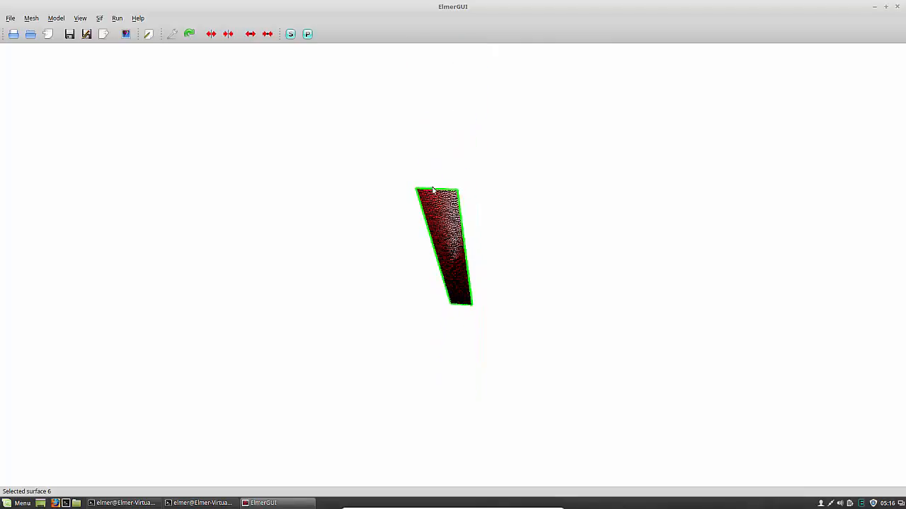
scroll(433, 186, "up", 3)
scroll(432, 177, "down", 2)
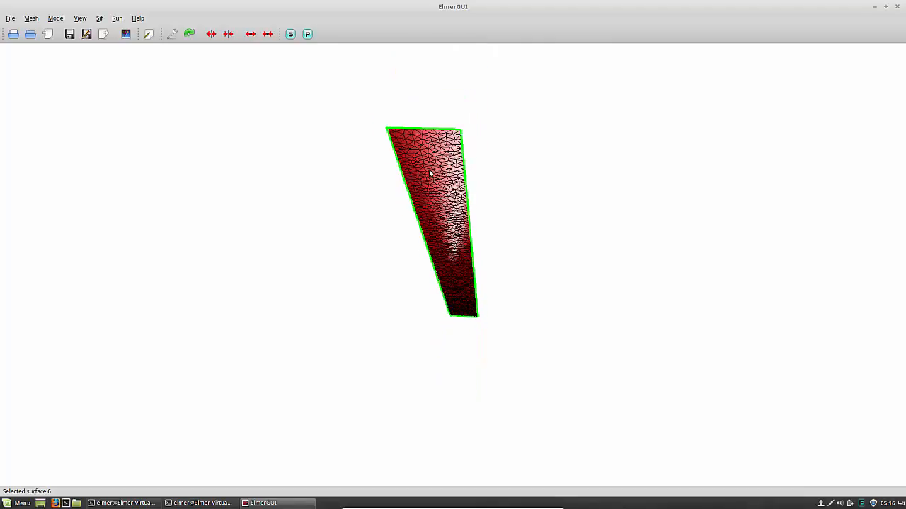
right_click(428, 146)
left_click(332, 167)
right_click(332, 167)
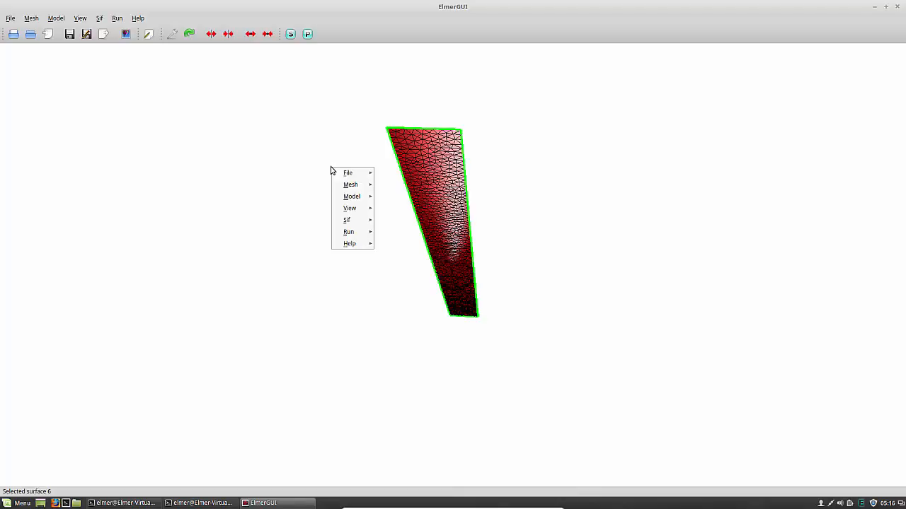
left_click(318, 156)
left_click_drag(317, 162, 383, 219)
double_click(383, 220)
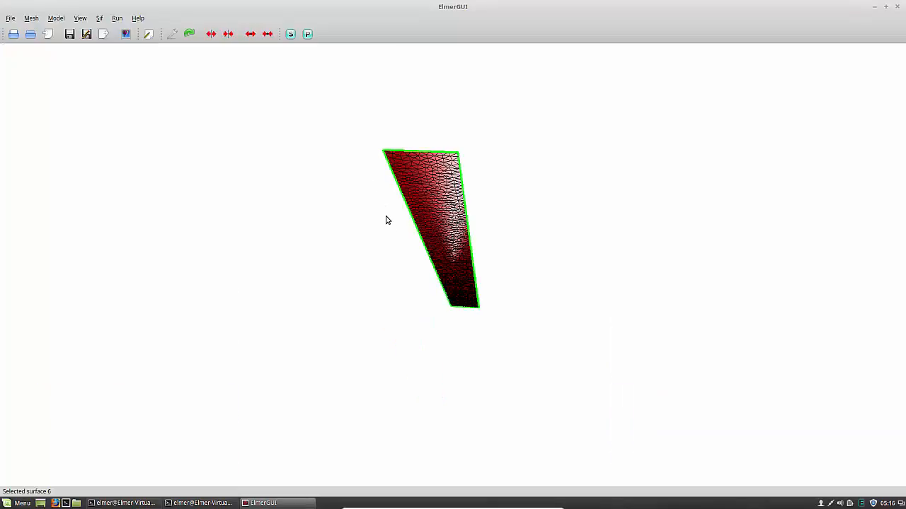
right_click(386, 217)
left_click(352, 218)
right_click(351, 211)
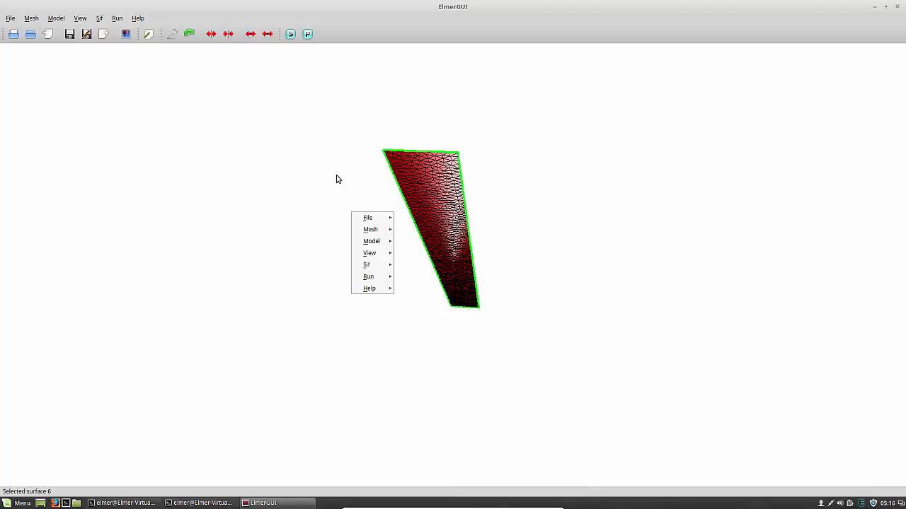
left_click(353, 148)
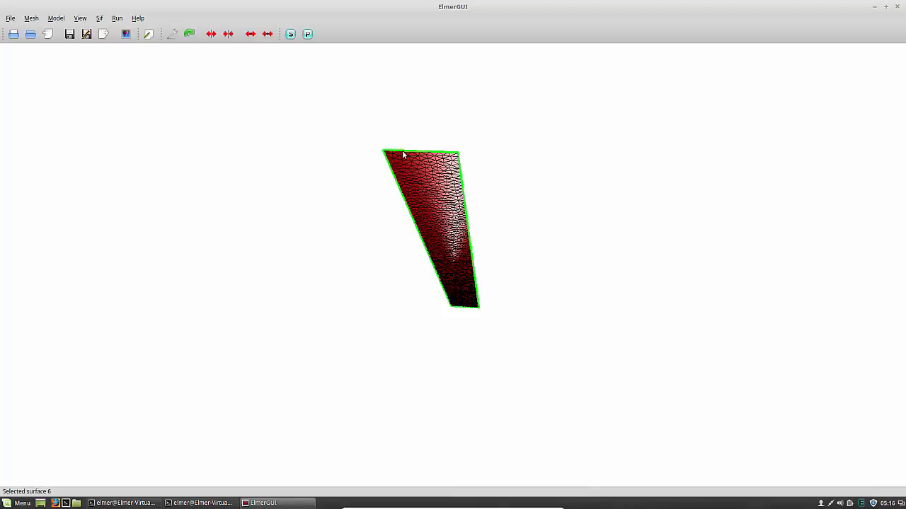
Try again to open the boundary properties of the rectangle's short top edge and close the dialog
double_click(403, 154)
double_click(403, 154)
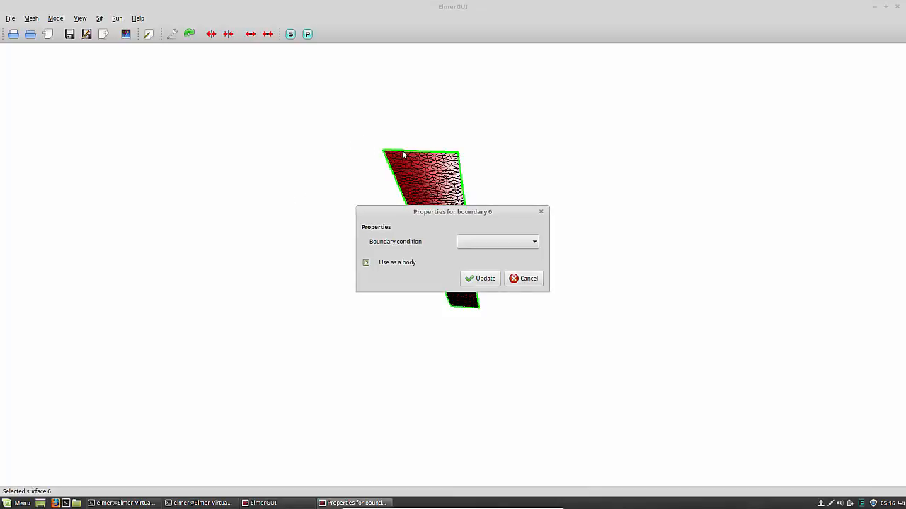
left_click(543, 209)
Apply the existing boundary condition ZF to boundaries 7 and 9, update it and accept it
left_click(80, 18)
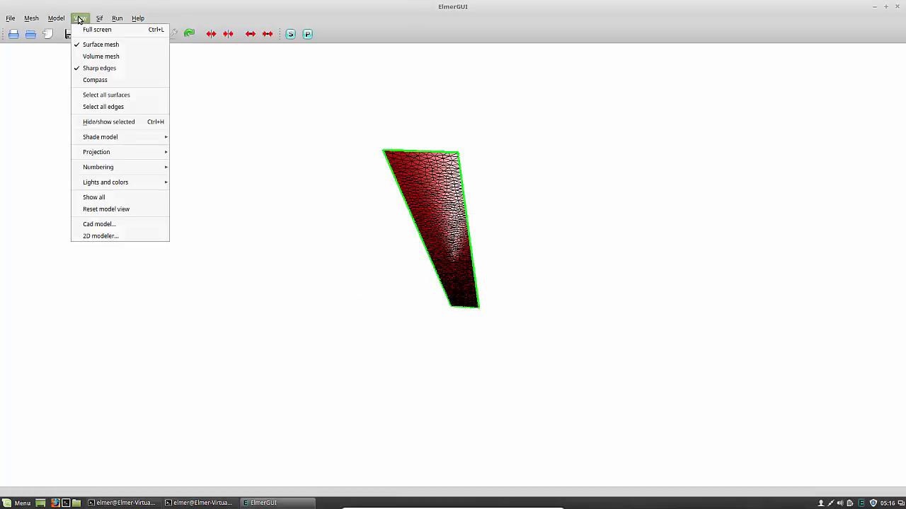
mouse_move(130, 153)
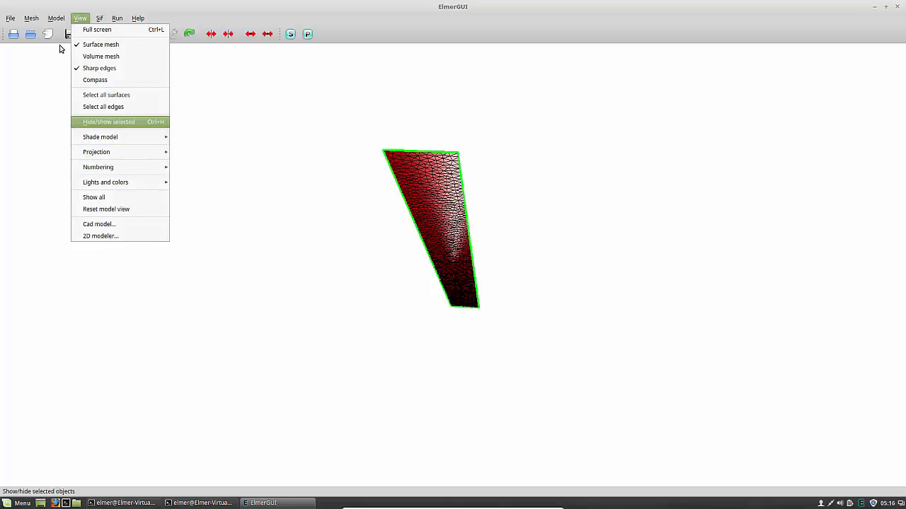
mouse_move(56, 19)
mouse_move(121, 105)
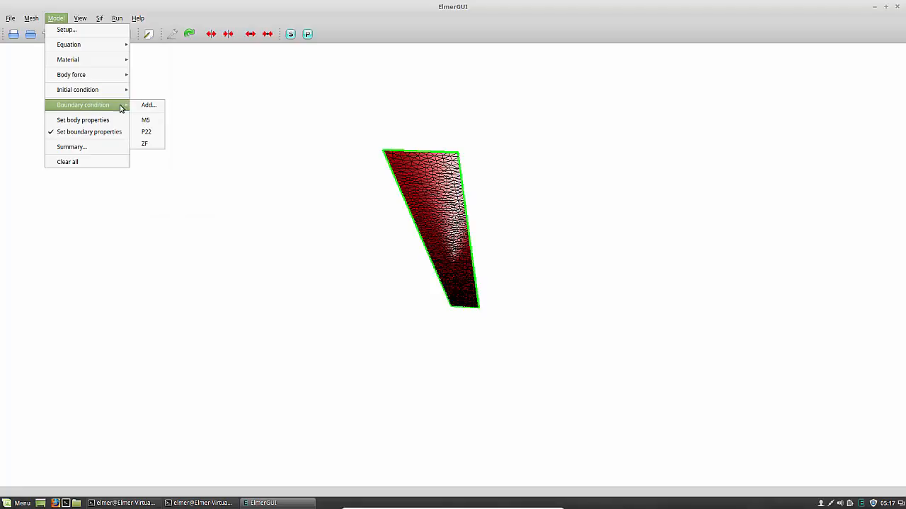
left_click(147, 143)
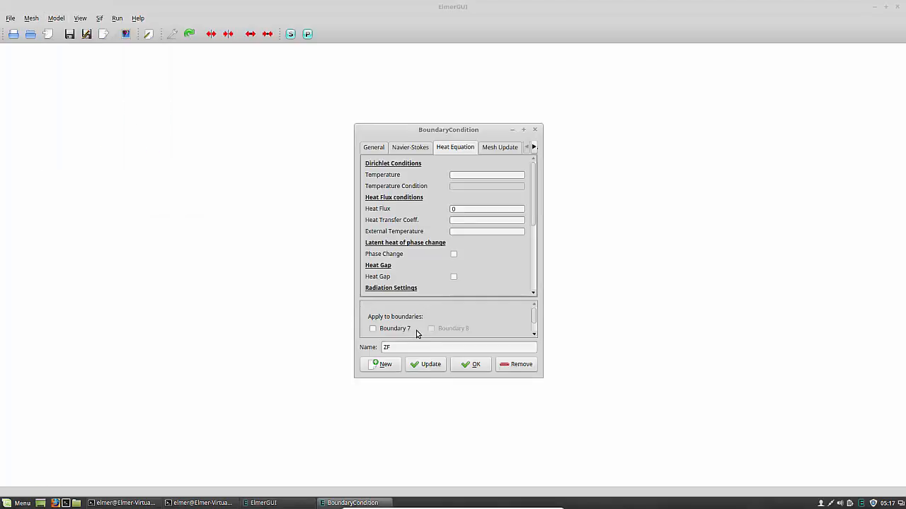
scroll(417, 330, "down", 1)
left_click(373, 313)
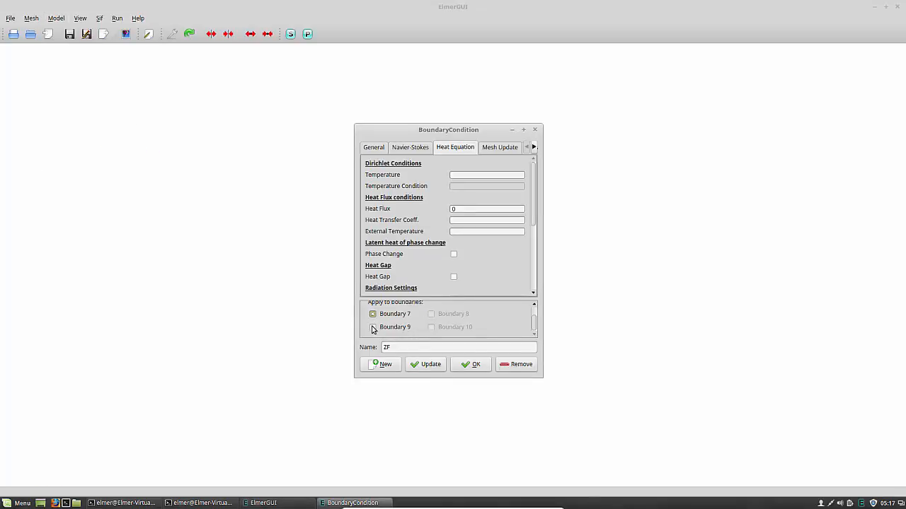
left_click(373, 327)
left_click(430, 365)
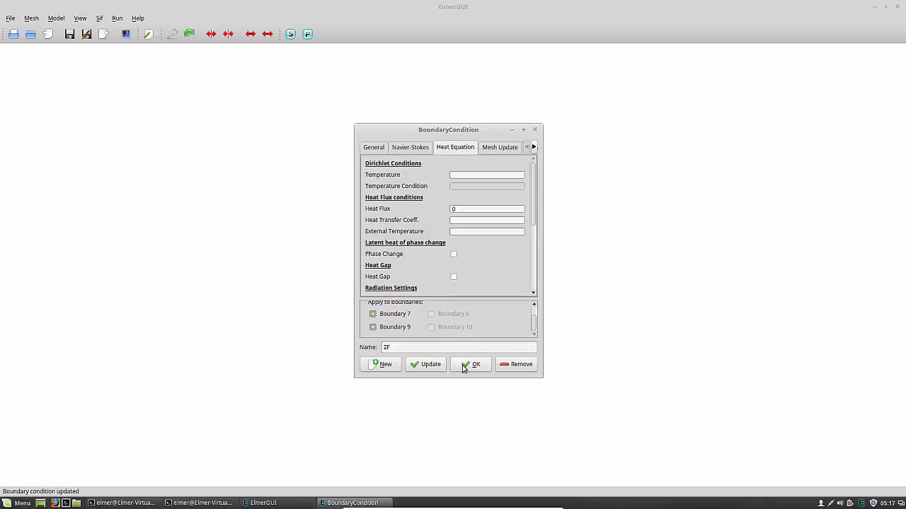
left_click(464, 367)
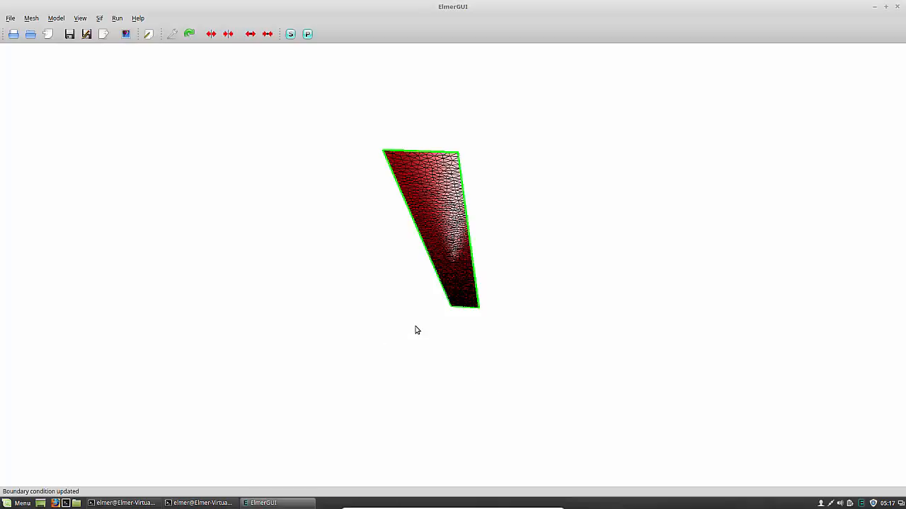
Show the boundary index numbers on the mesh
scroll(416, 330, "up", 2)
left_click_drag(457, 303, 488, 121)
scroll(474, 180, "up", 1)
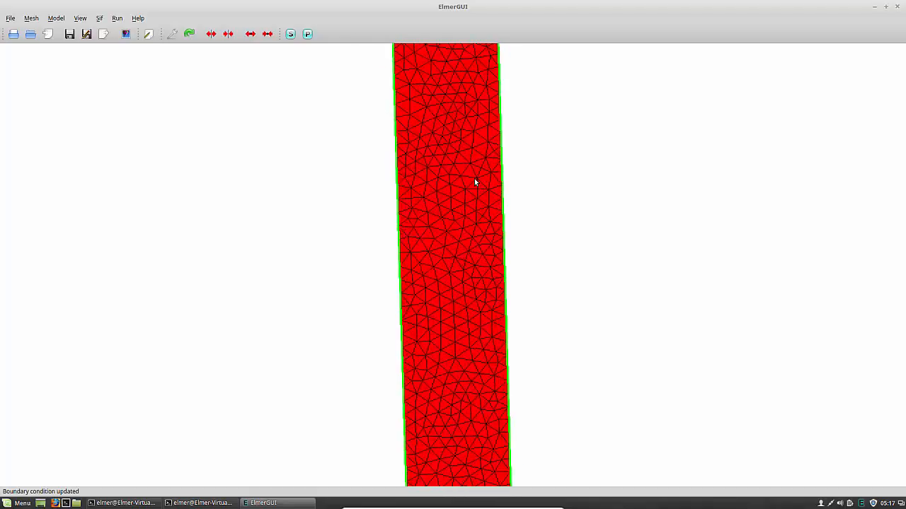
scroll(473, 183, "down", 4)
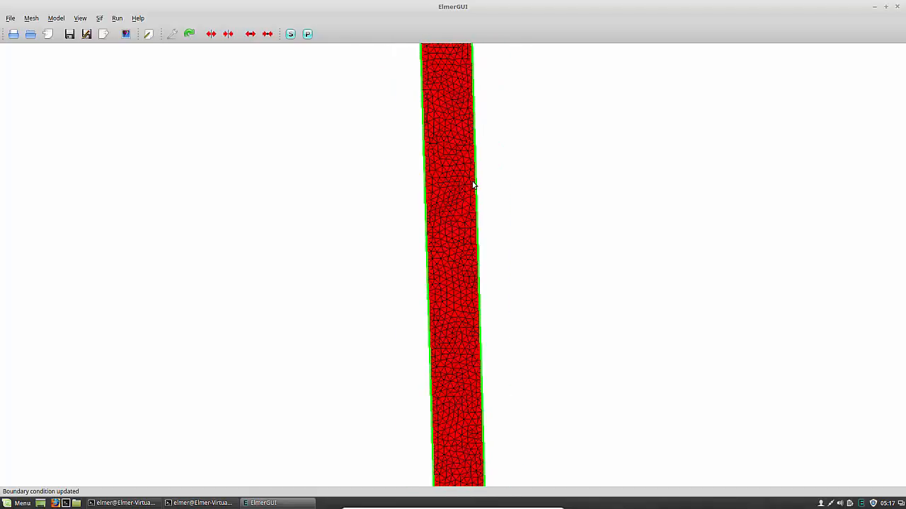
left_click(88, 21)
mouse_move(115, 167)
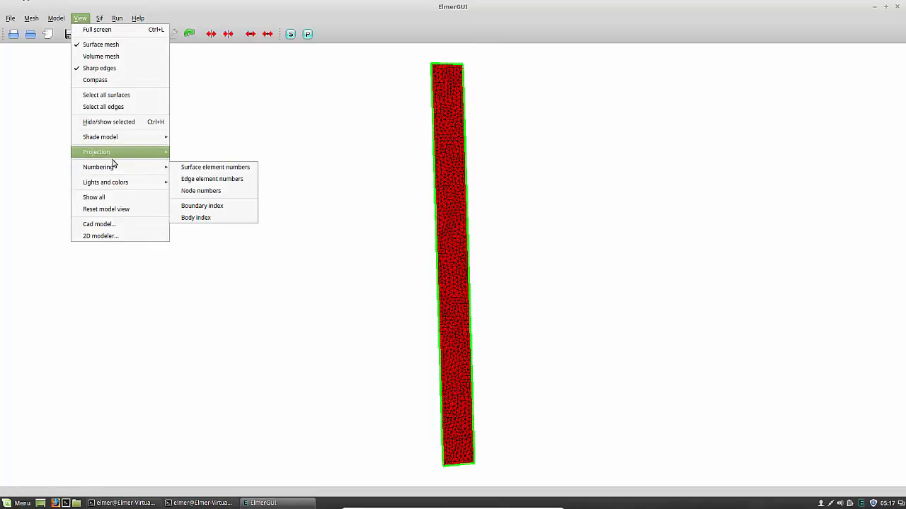
left_click(233, 205)
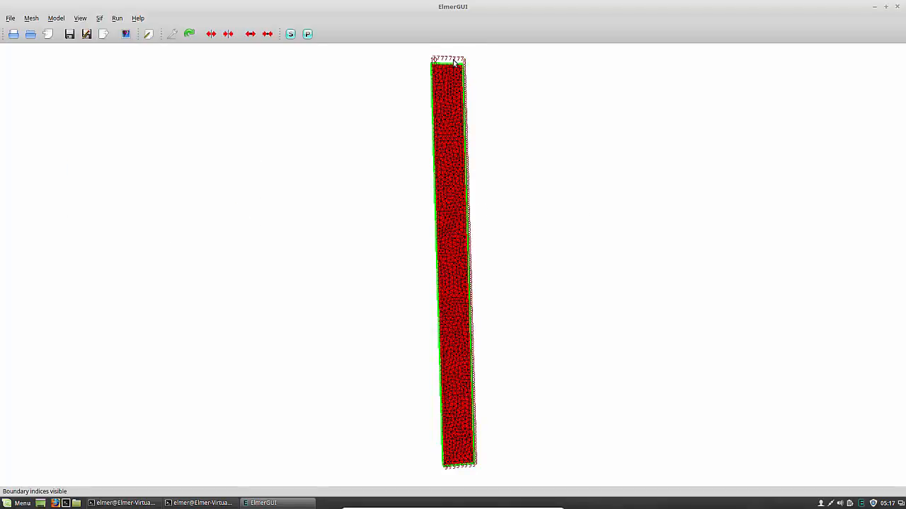
Examine the boundary index numbers along the rectangle's short and long edges
scroll(454, 65, "up", 2)
scroll(498, 469, "down", 3)
scroll(467, 462, "down", 1)
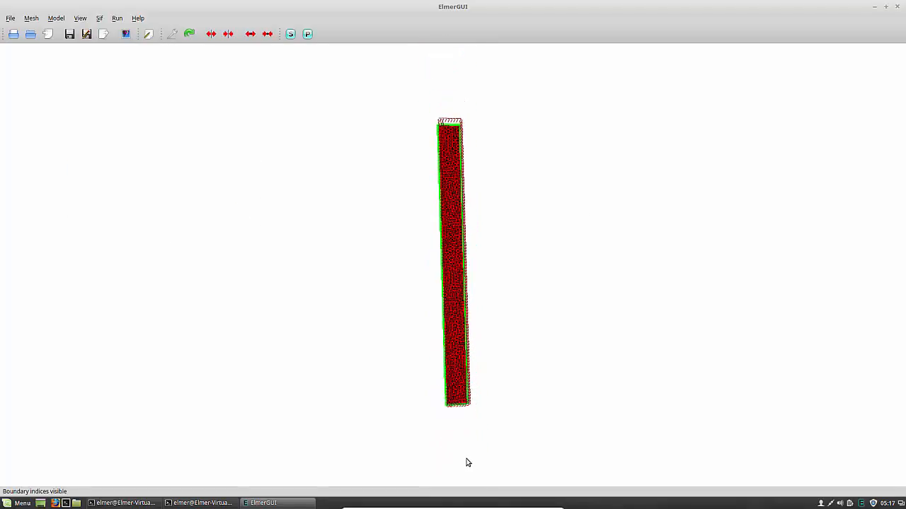
scroll(457, 441, "up", 3)
left_click_drag(455, 411, 293, 404)
scroll(346, 418, "up", 1)
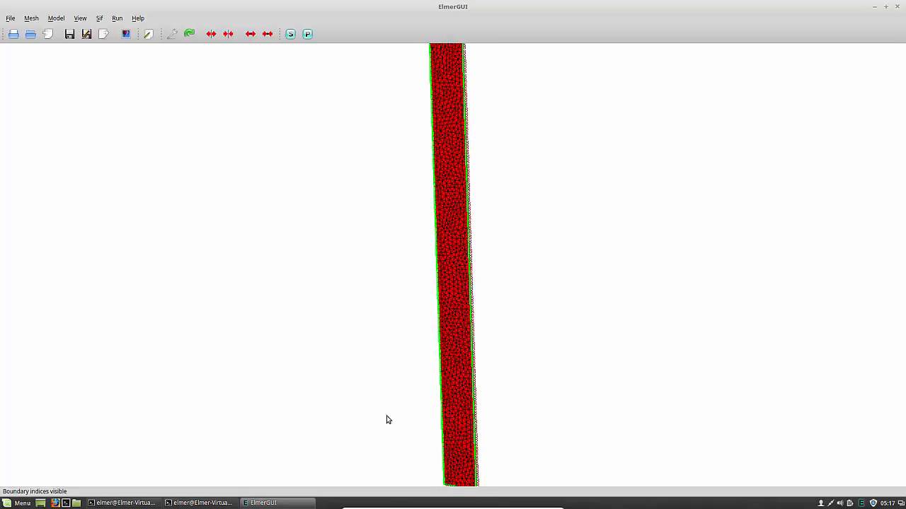
scroll(434, 402, "down", 3)
scroll(433, 392, "up", 6)
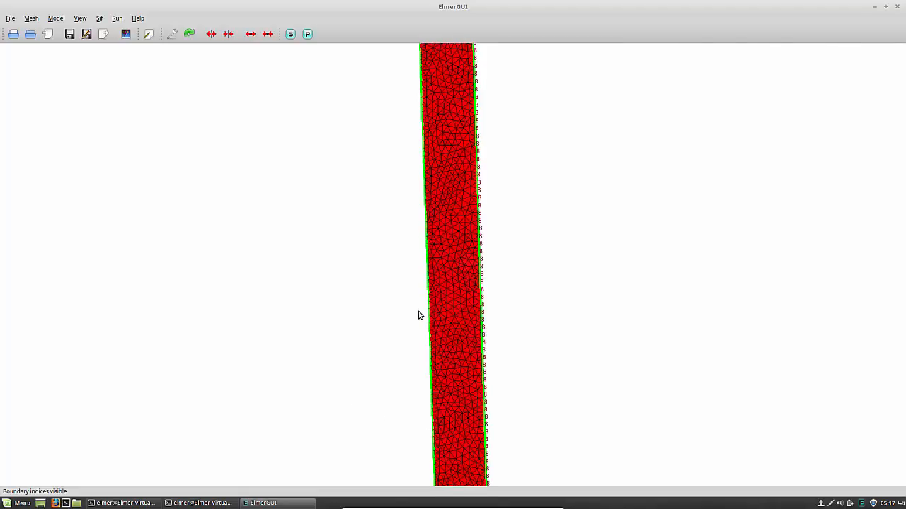
scroll(386, 311, "up", 2)
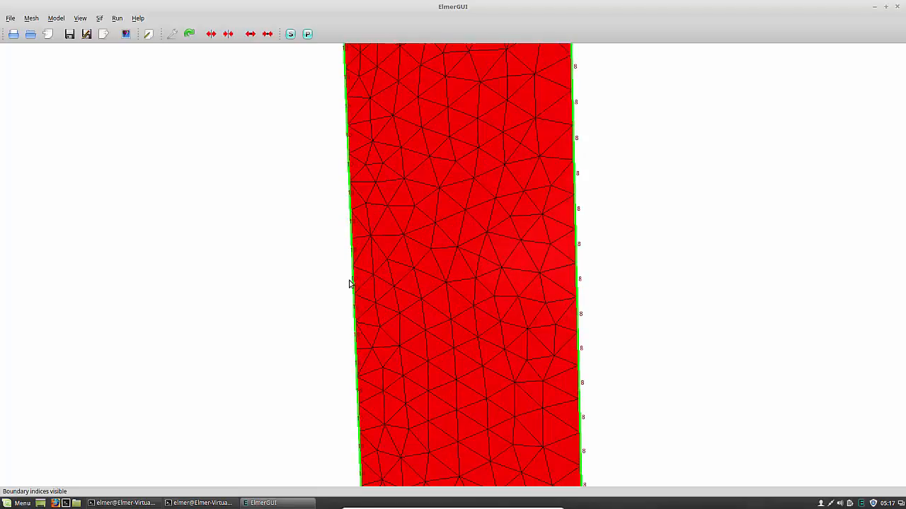
scroll(350, 283, "up", 2)
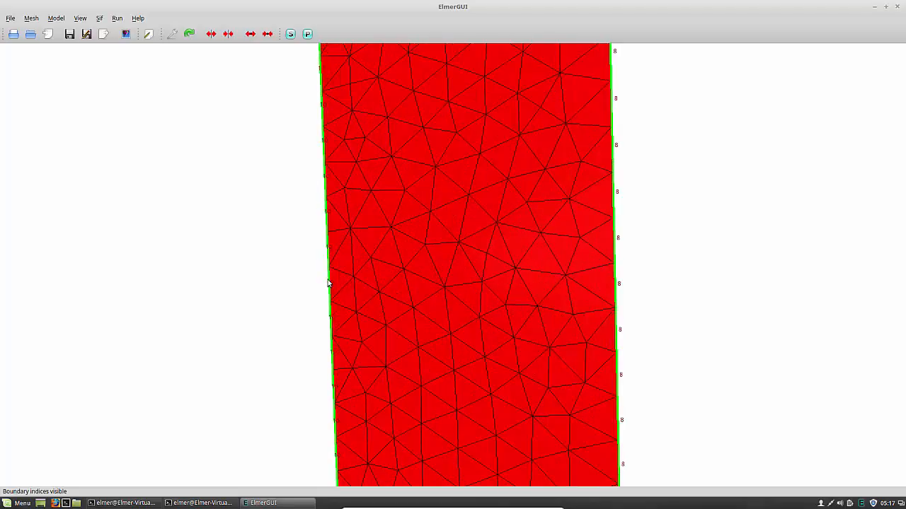
Turn off the setting of boundary properties and save the project in the rectwin folder
left_click(54, 19)
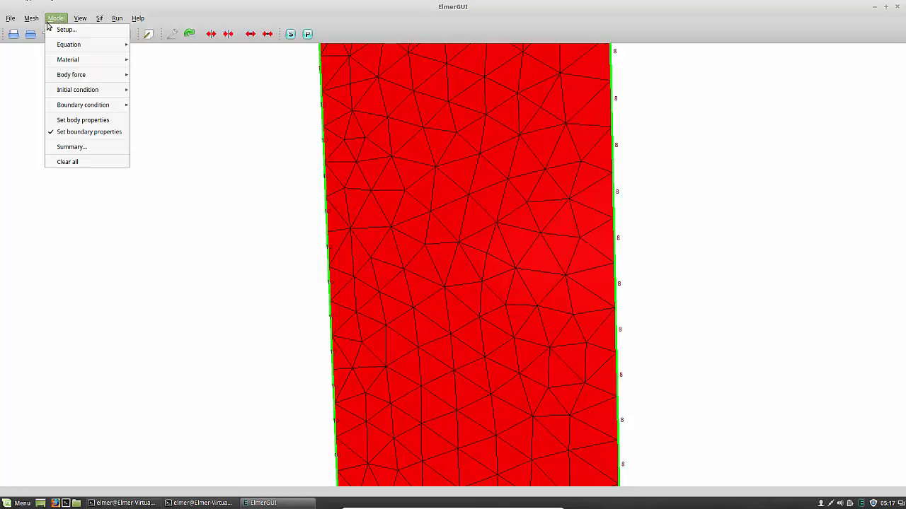
left_click(86, 132)
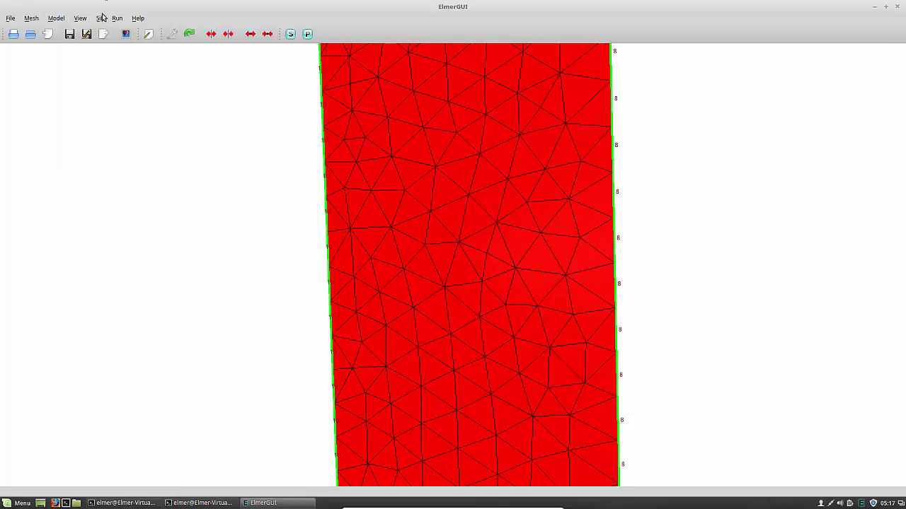
left_click(99, 35)
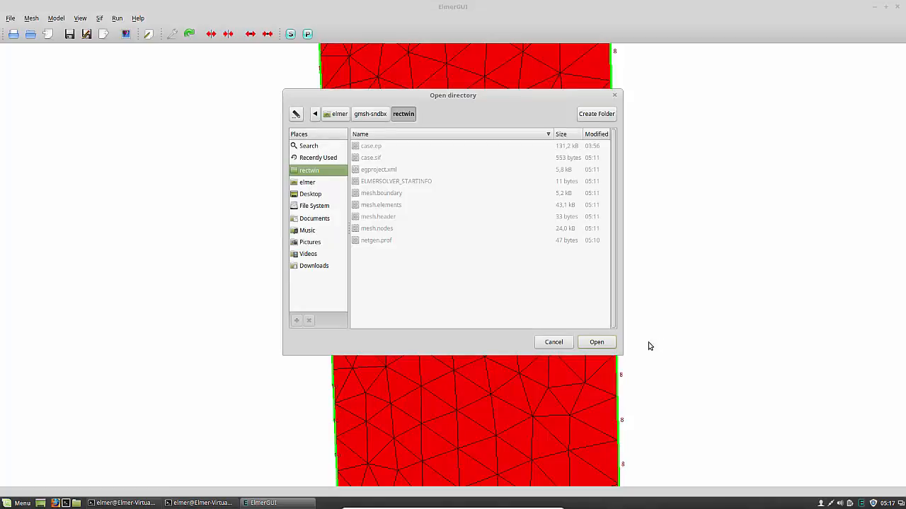
left_click(599, 344)
Generate the solver input file for the heat case and open it in the editor
left_click(99, 20)
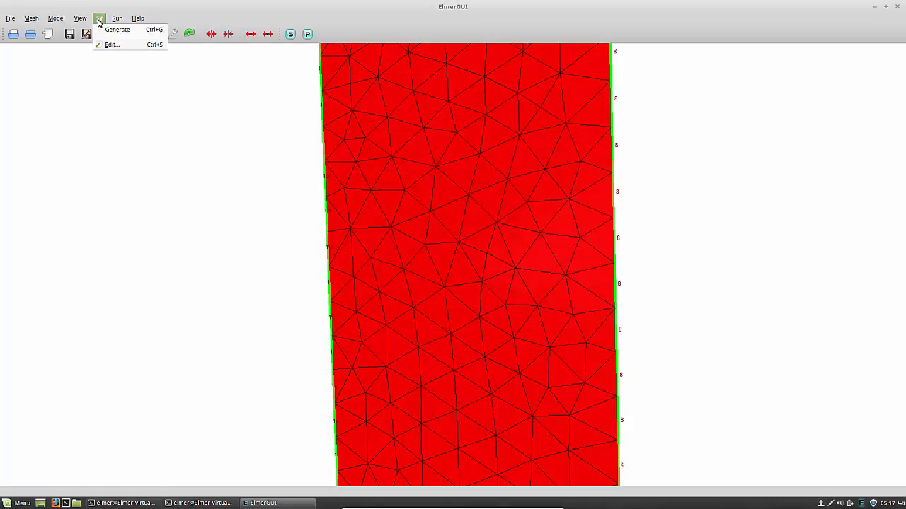
left_click(109, 30)
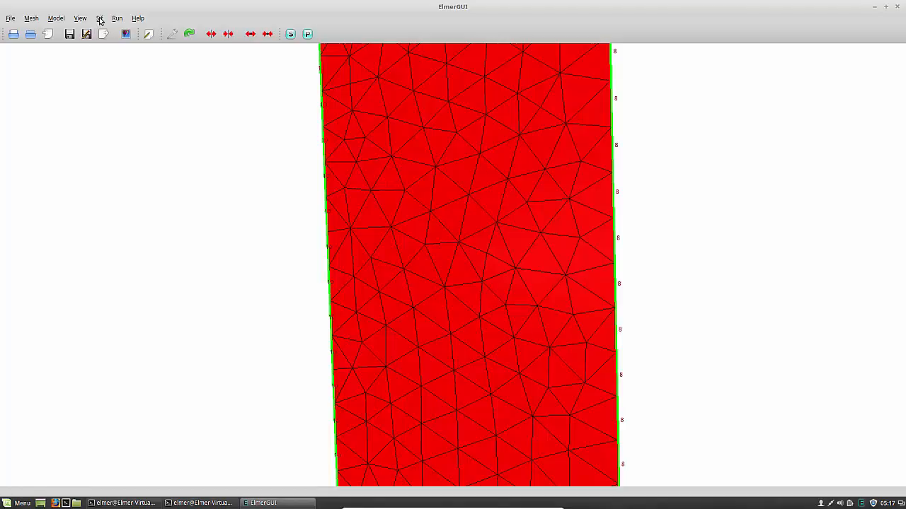
left_click(100, 19)
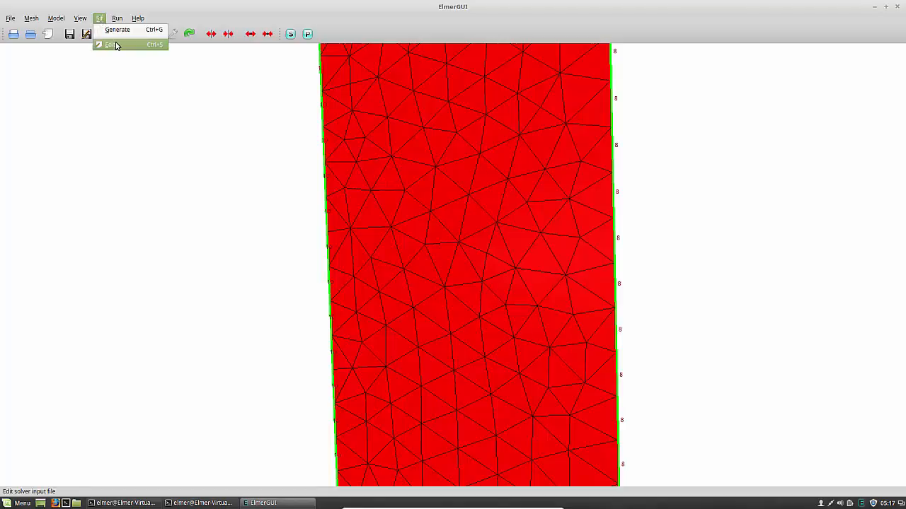
left_click(111, 45)
Review the solver input file's steady-state iteration limits, solvers, material and boundary conditions, and close the file
scroll(494, 270, "up", 3)
scroll(493, 270, "up", 20)
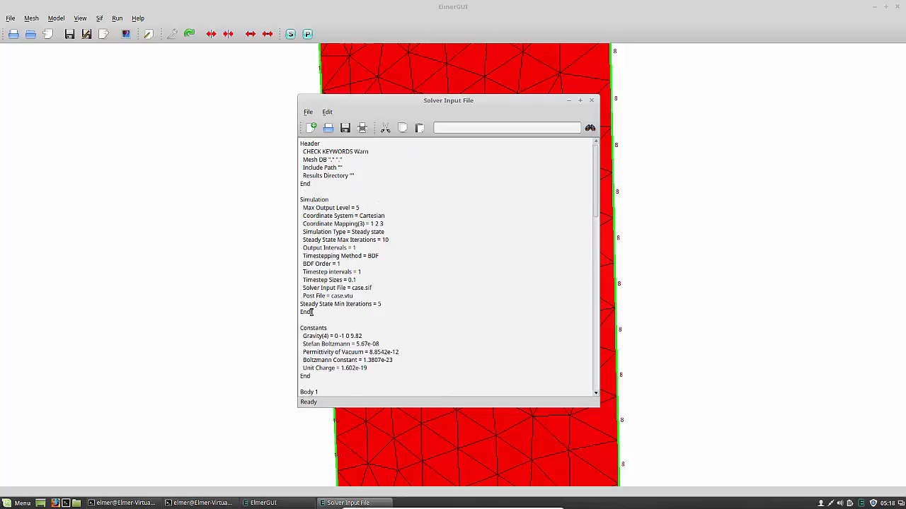
left_click_drag(317, 306, 387, 304)
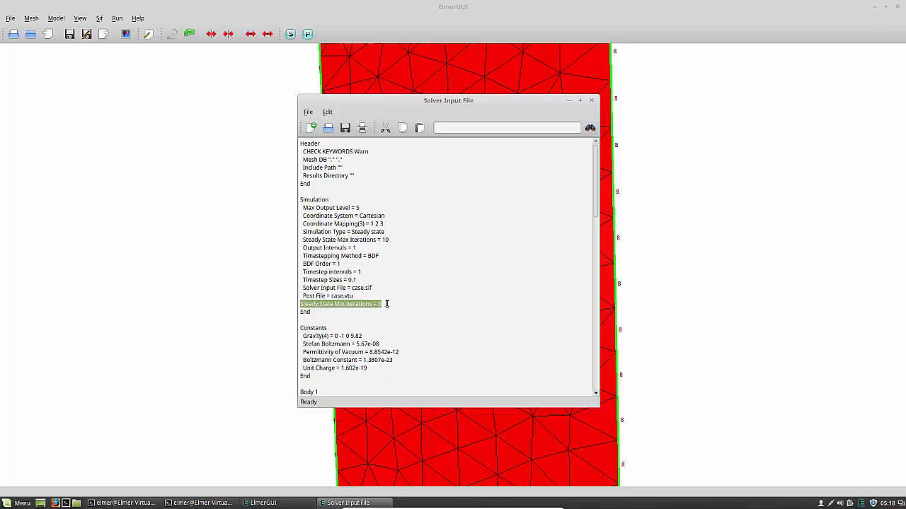
left_click(387, 304)
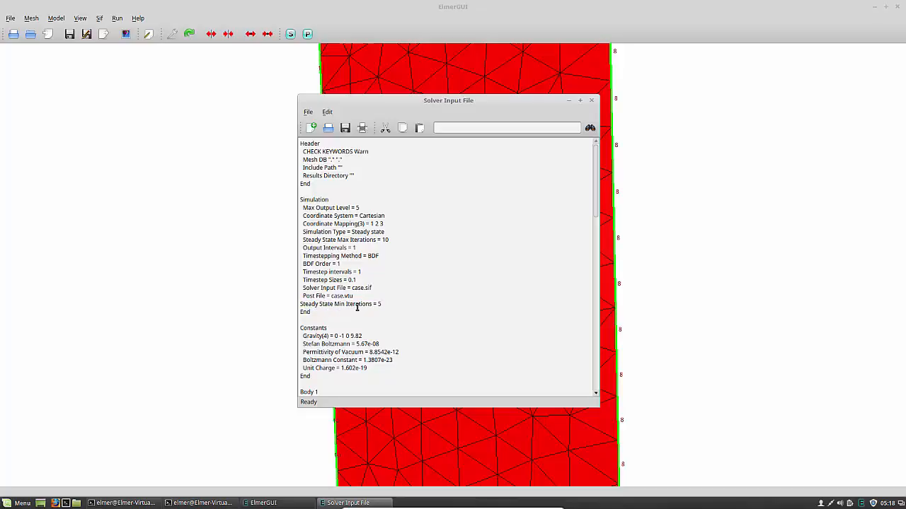
left_click_drag(328, 241, 395, 242)
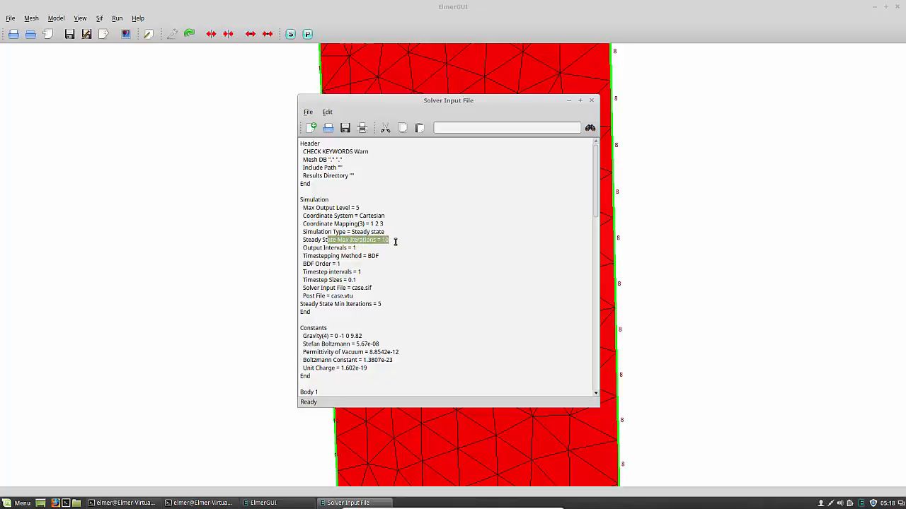
scroll(440, 302, "down", 7)
scroll(440, 302, "up", 7)
left_click(387, 305)
scroll(422, 319, "down", 8)
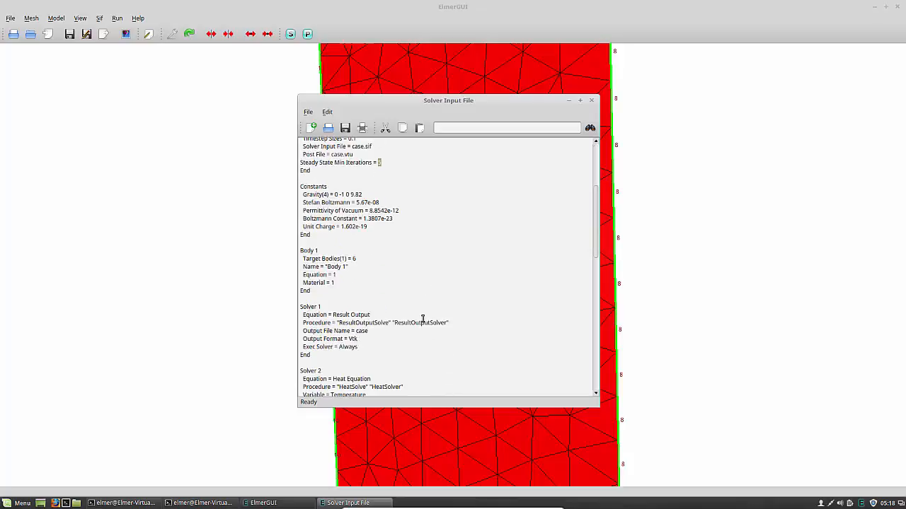
scroll(422, 318, "down", 9)
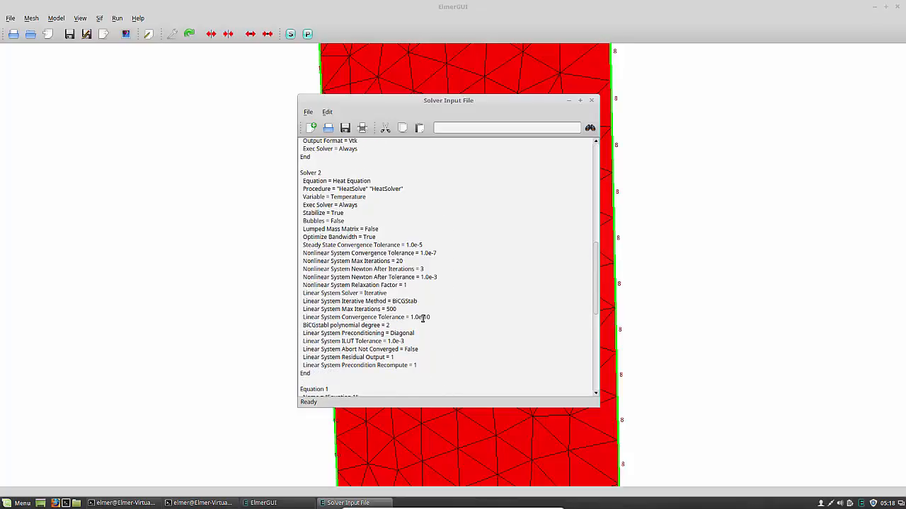
scroll(423, 318, "down", 5)
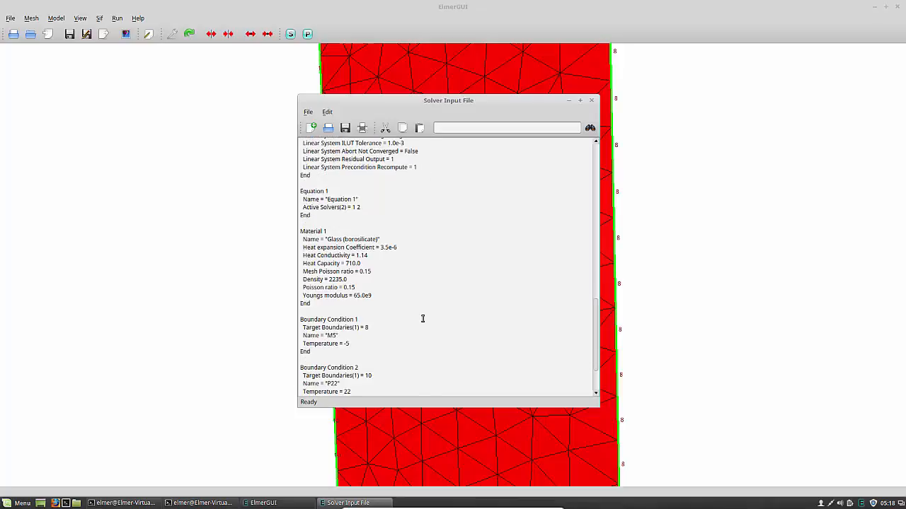
scroll(423, 318, "down", 3)
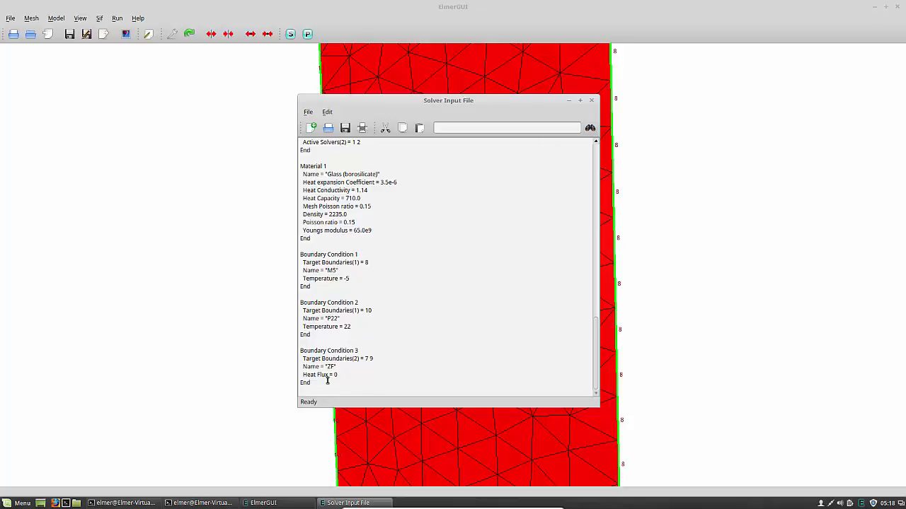
scroll(438, 290, "up", 20)
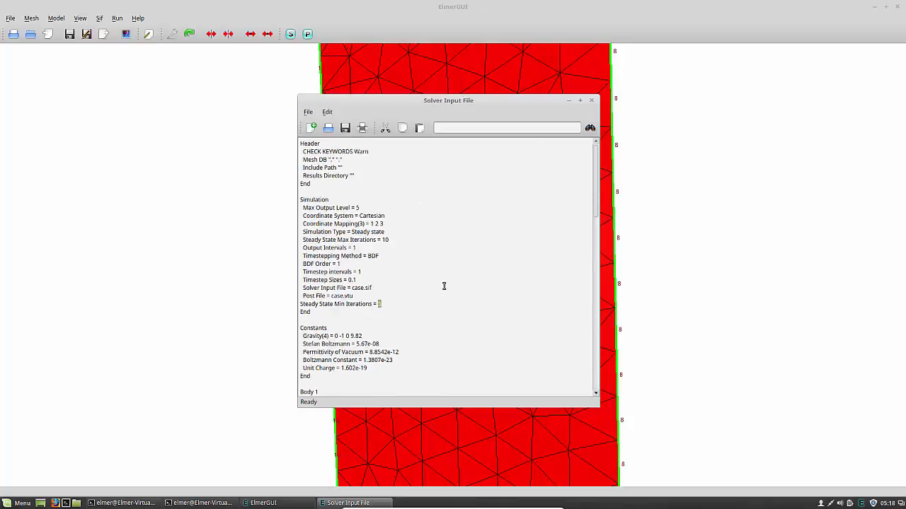
left_click(592, 100)
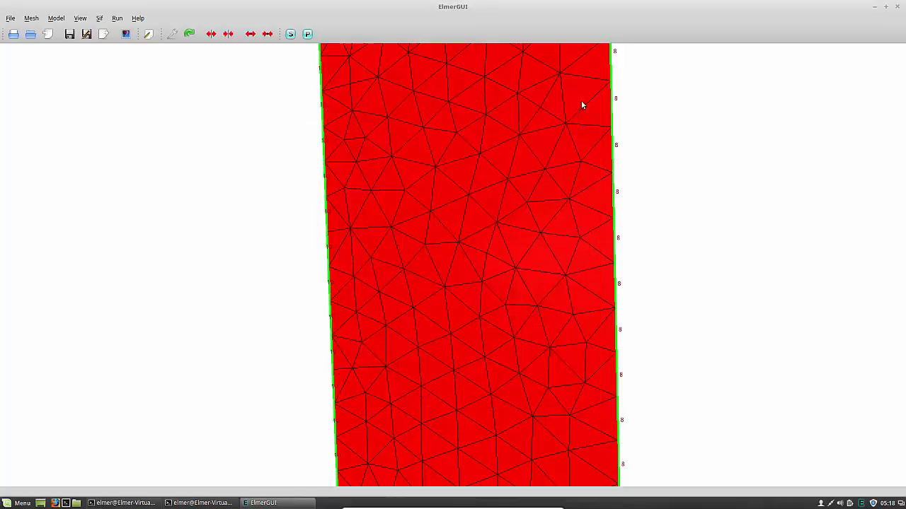
Run the solver on the heat case and close the convergence monitor
left_click(290, 35)
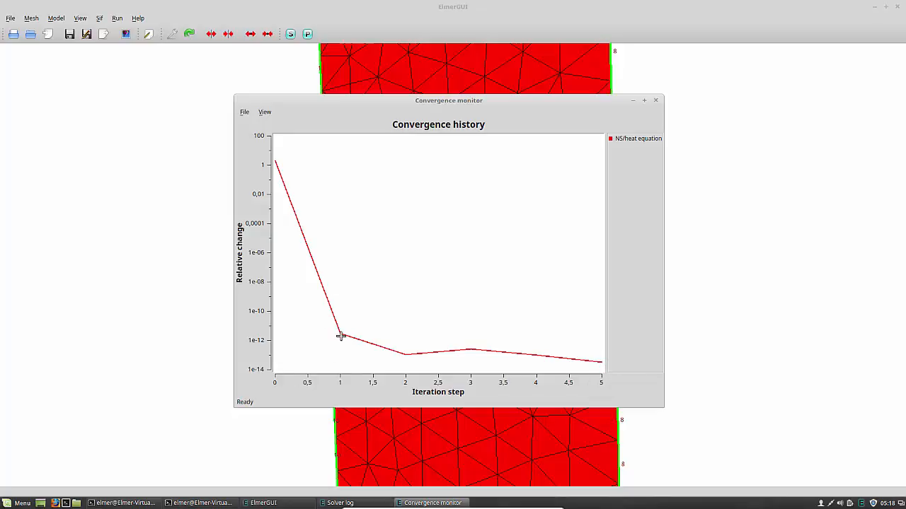
left_click(656, 101)
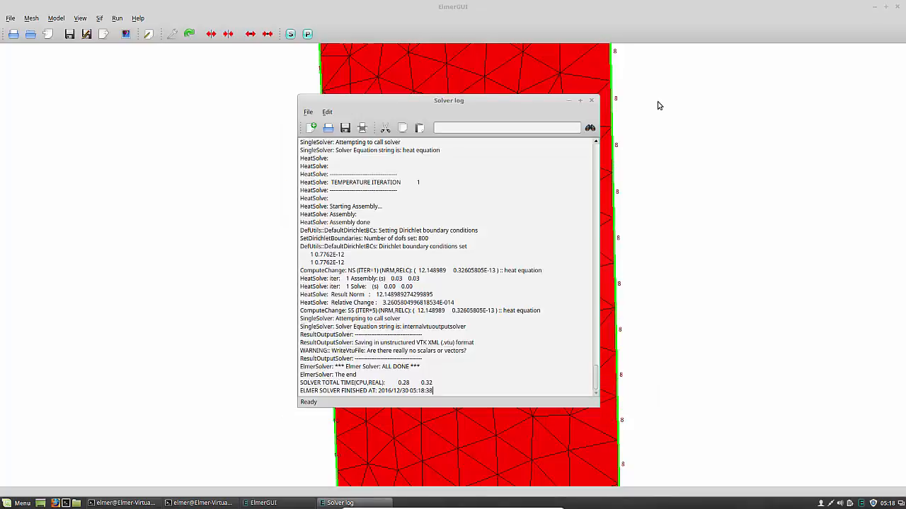
left_click(307, 34)
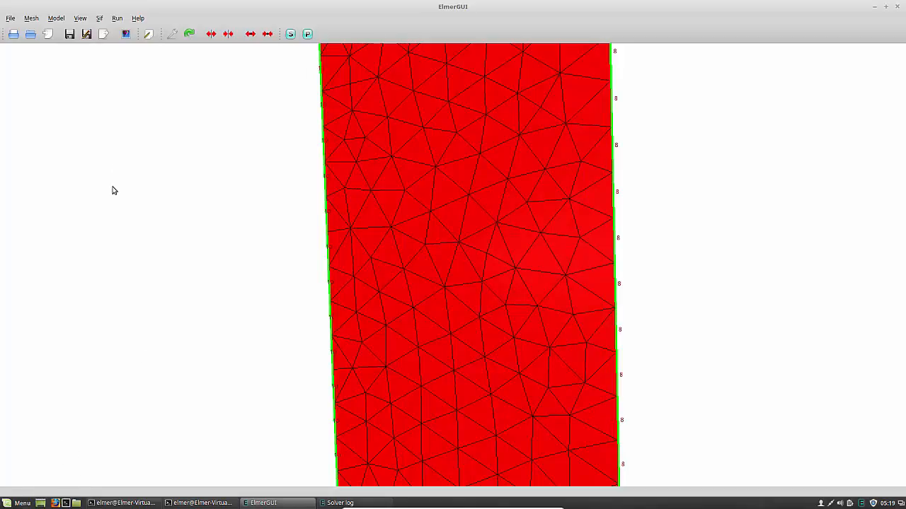
left_click(100, 18)
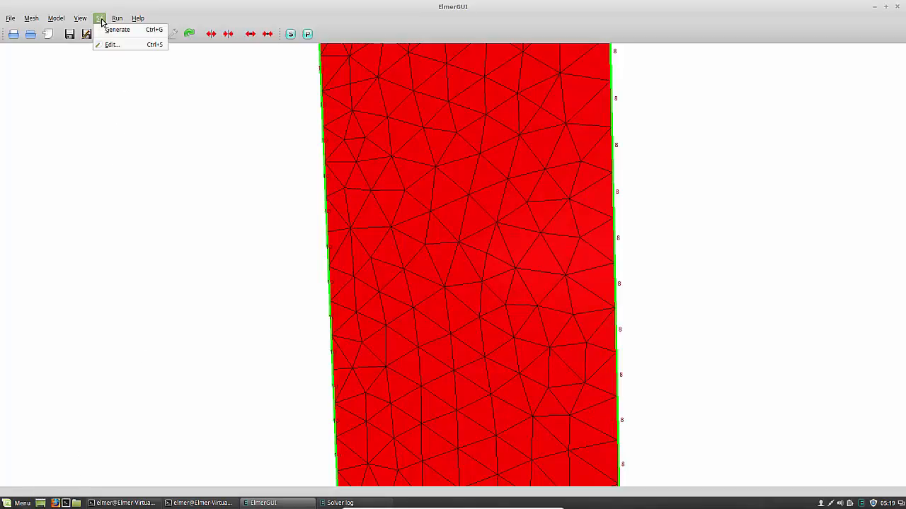
mouse_move(116, 18)
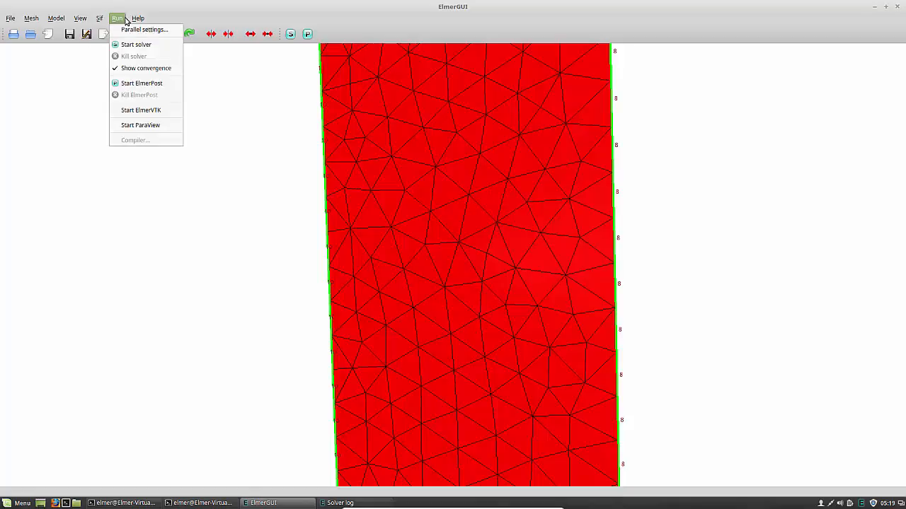
left_click(159, 114)
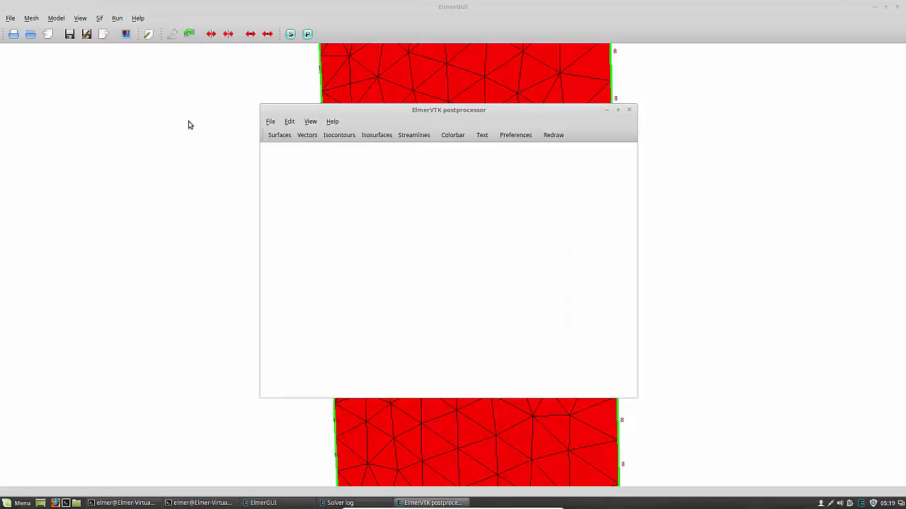
left_click(270, 122)
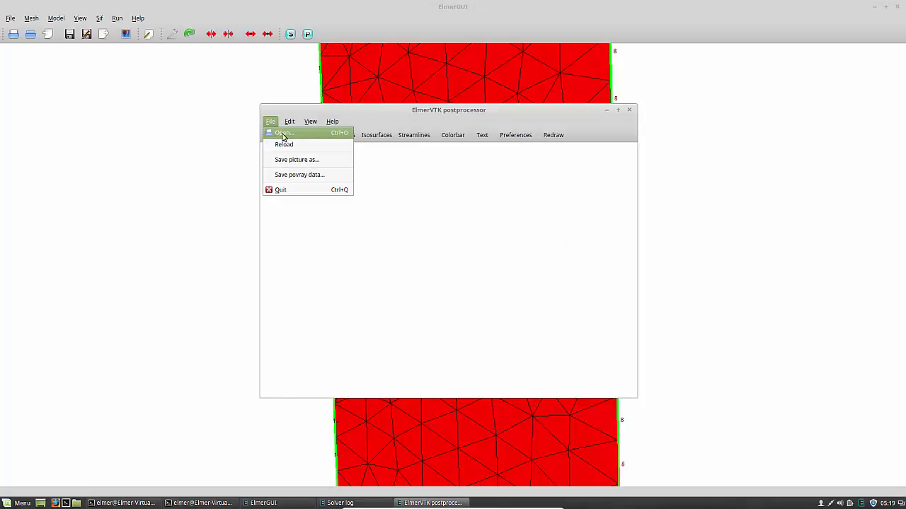
left_click(630, 113)
left_click(630, 112)
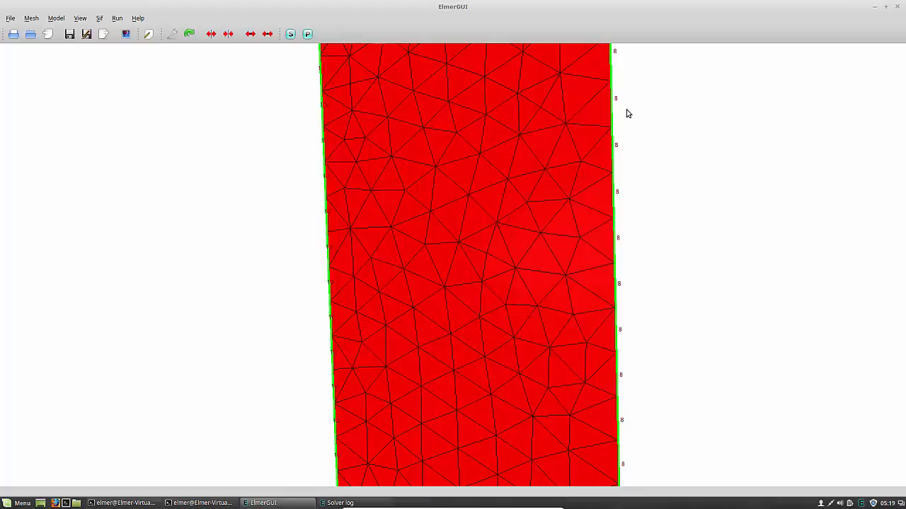
Find the ParaView Client among the installed applications and launch it
left_click(14, 503)
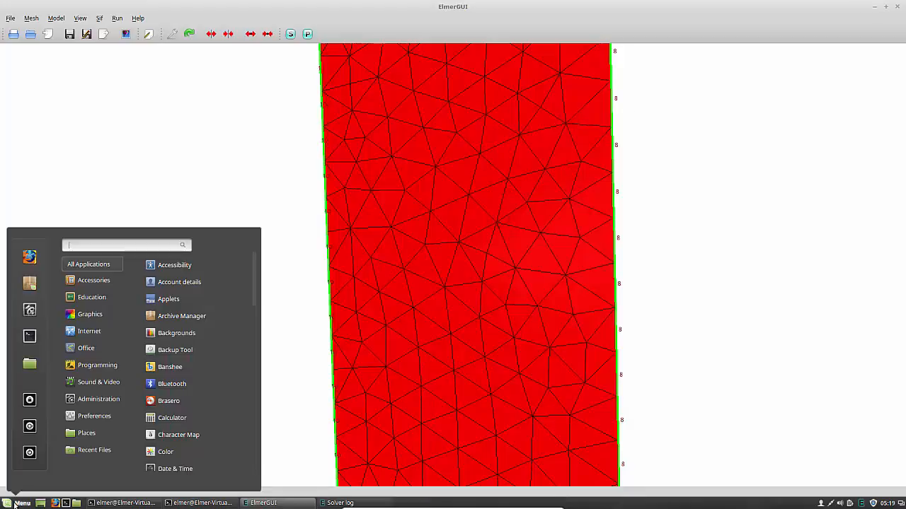
type("pa")
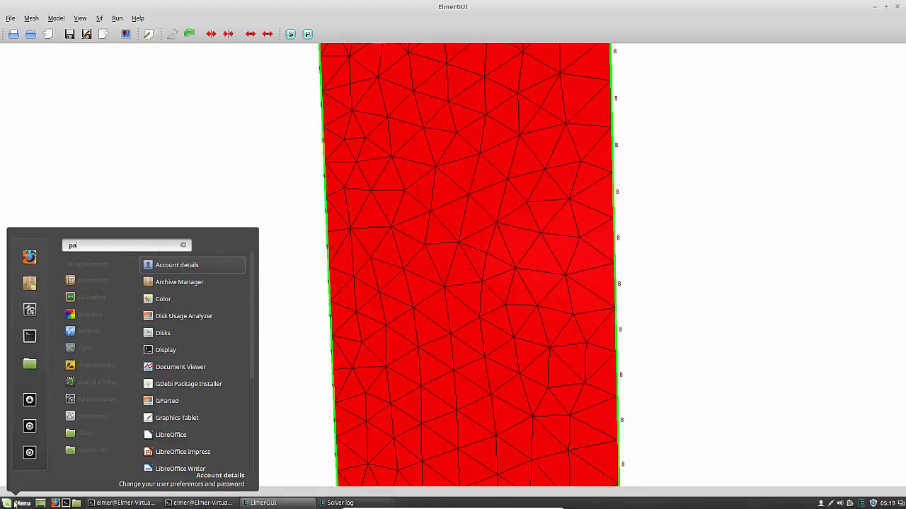
type("ra")
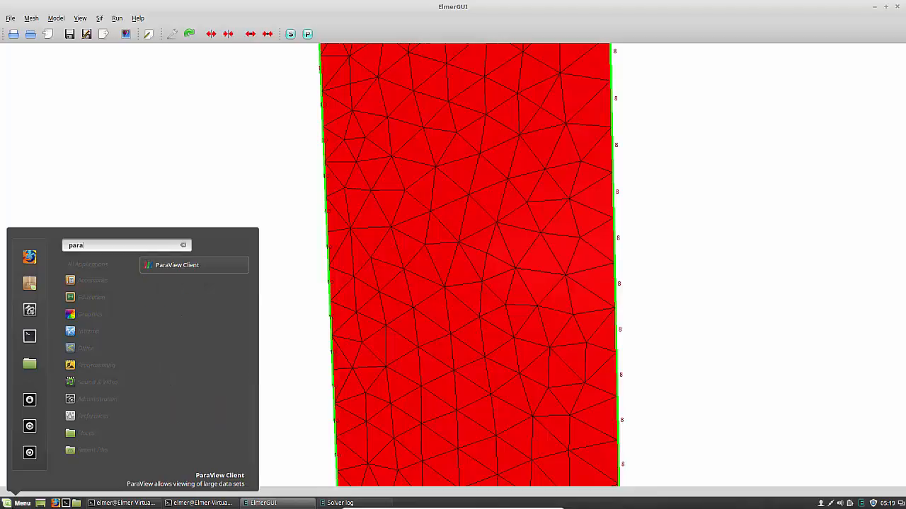
key("Return")
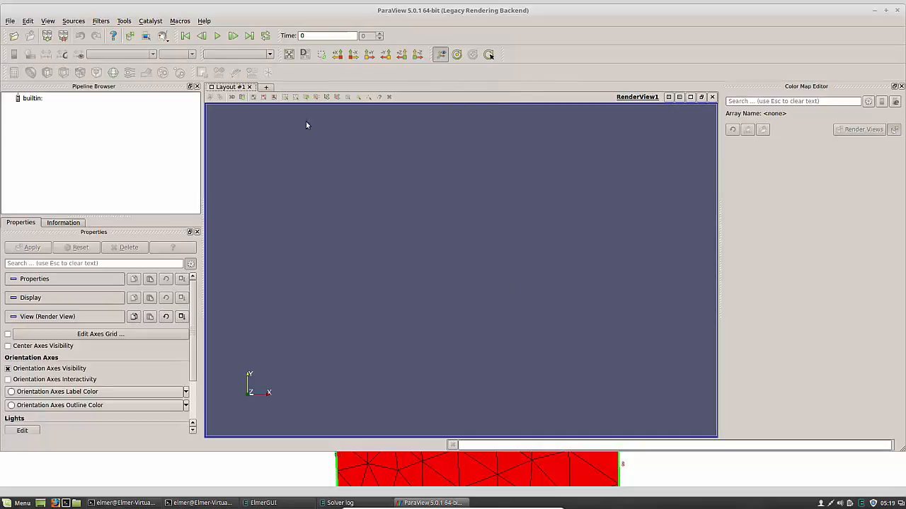
Load the case..vtk result series from the rectwin folder and apply it to display the results
left_click(14, 35)
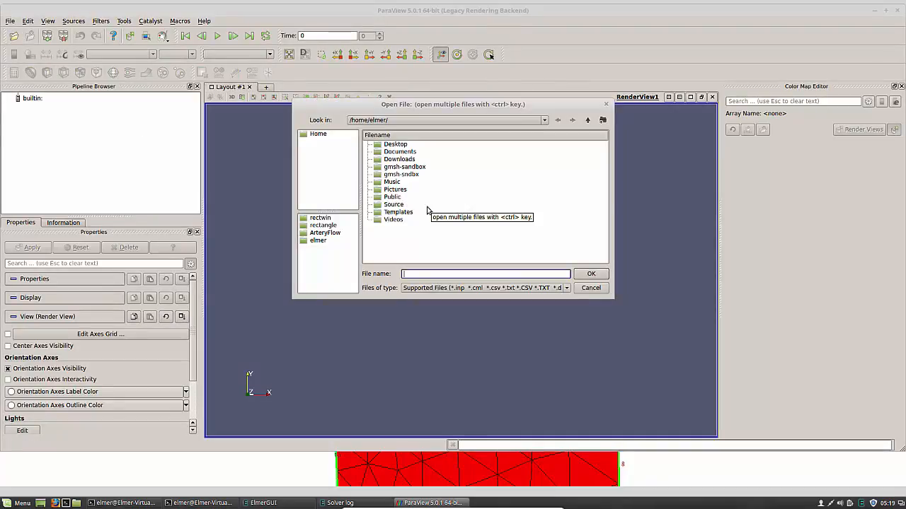
left_click(324, 218)
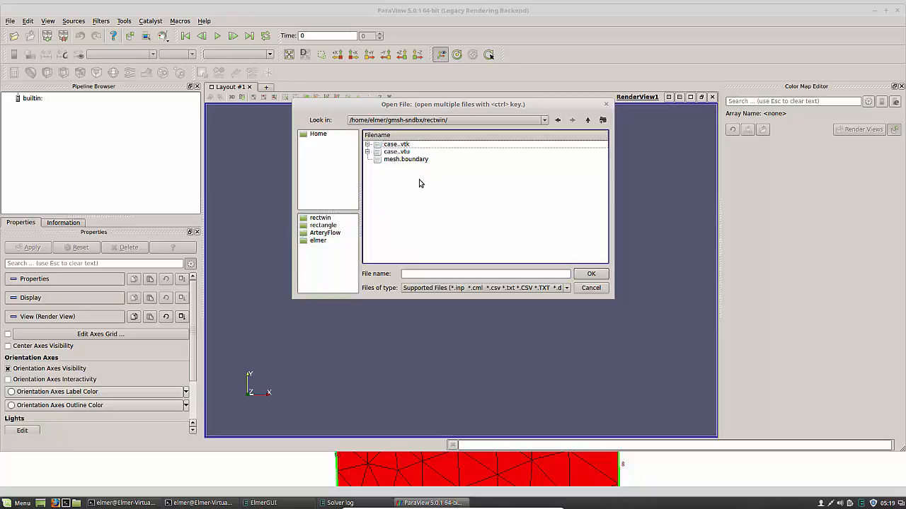
left_click(367, 144)
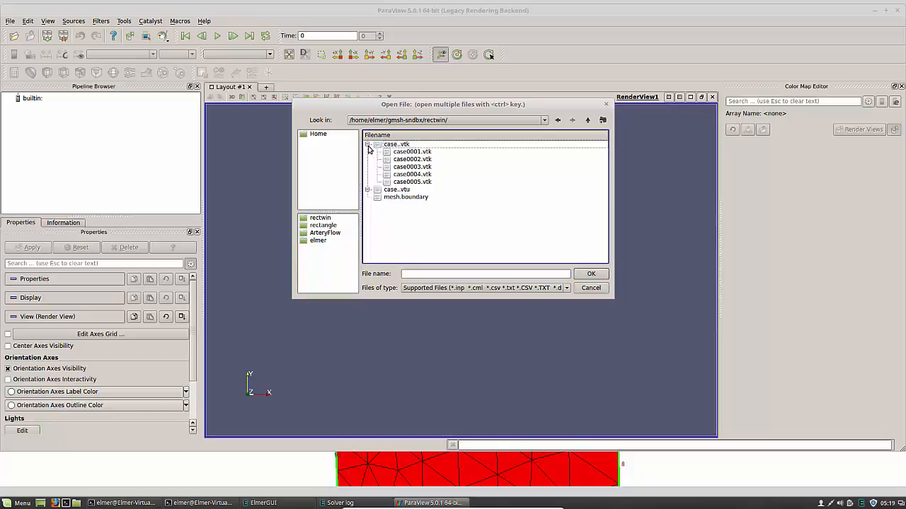
left_click(367, 190)
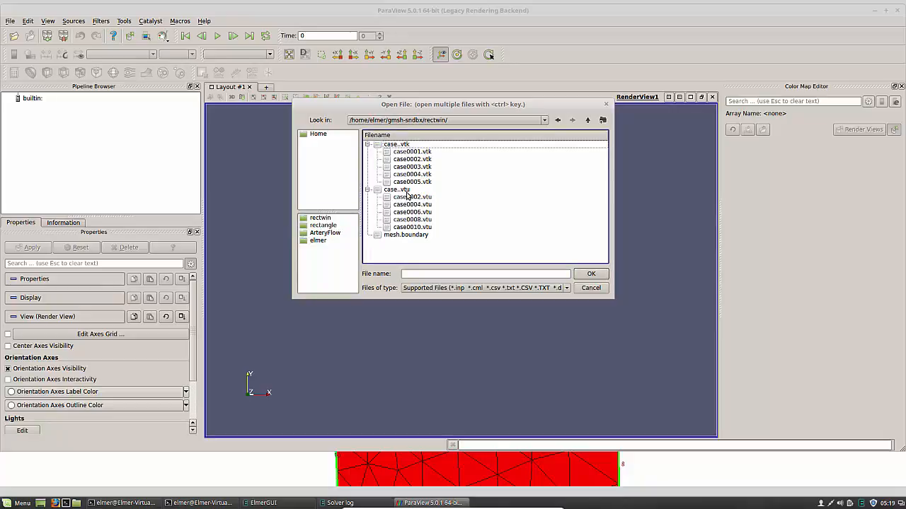
left_click(407, 145)
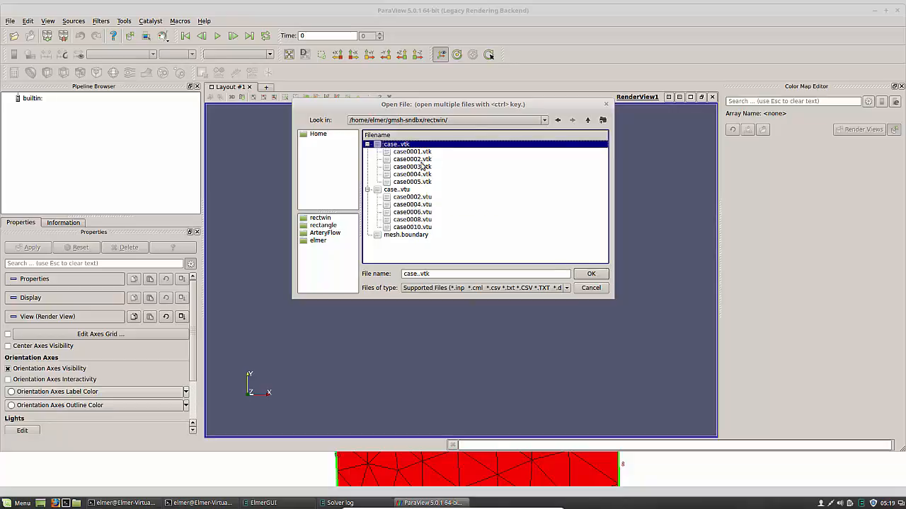
left_click(593, 276)
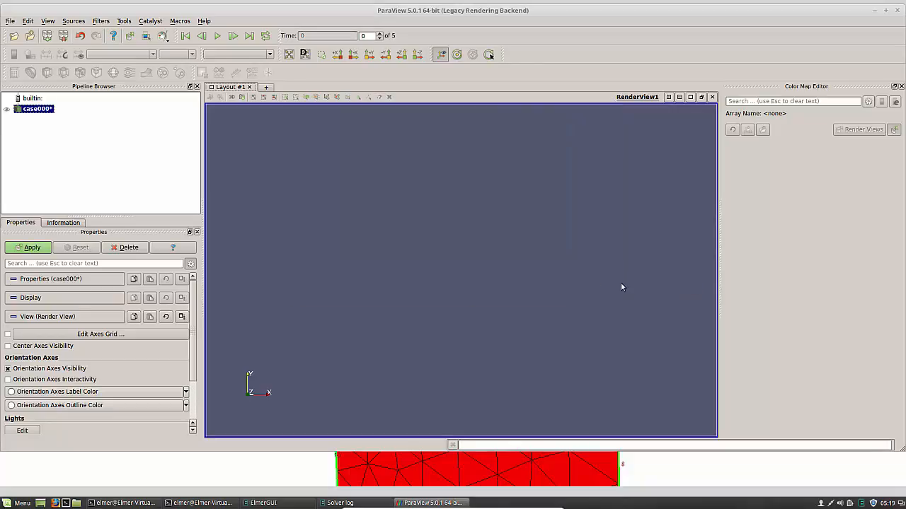
left_click(27, 249)
Close the Color Map Editor to give the temperature plot of the rectangle more room
scroll(424, 281, "up", 5)
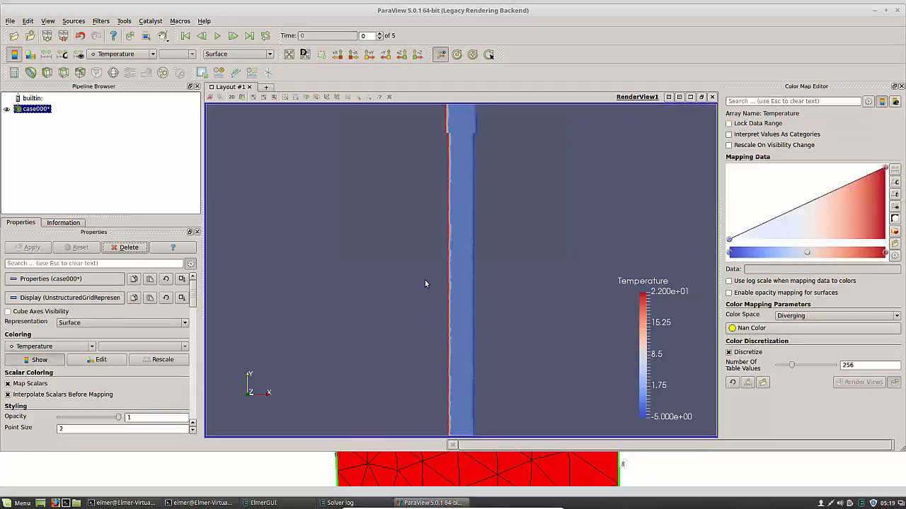
scroll(423, 284, "down", 7)
scroll(485, 369, "up", 3)
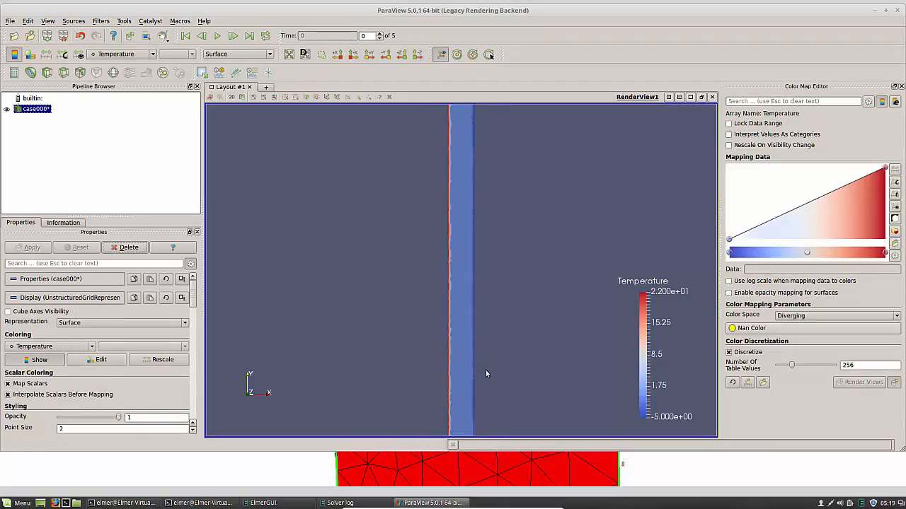
scroll(485, 370, "down", 2)
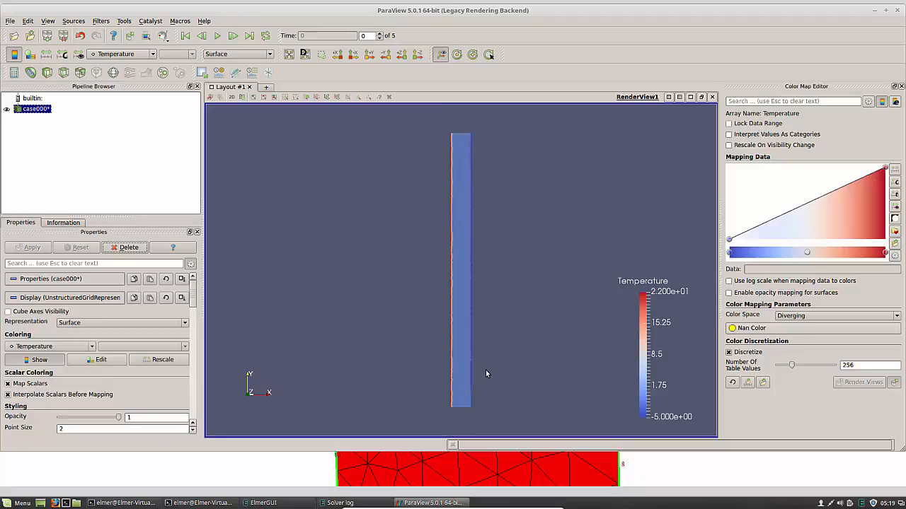
left_click(901, 86)
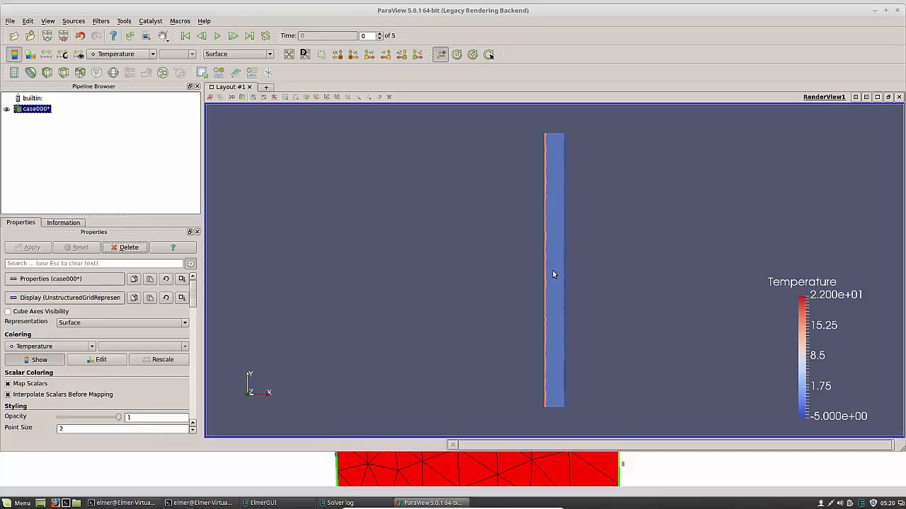
Step through the result time steps to compare the temperature distributions, and return to time step 1
left_click(380, 34)
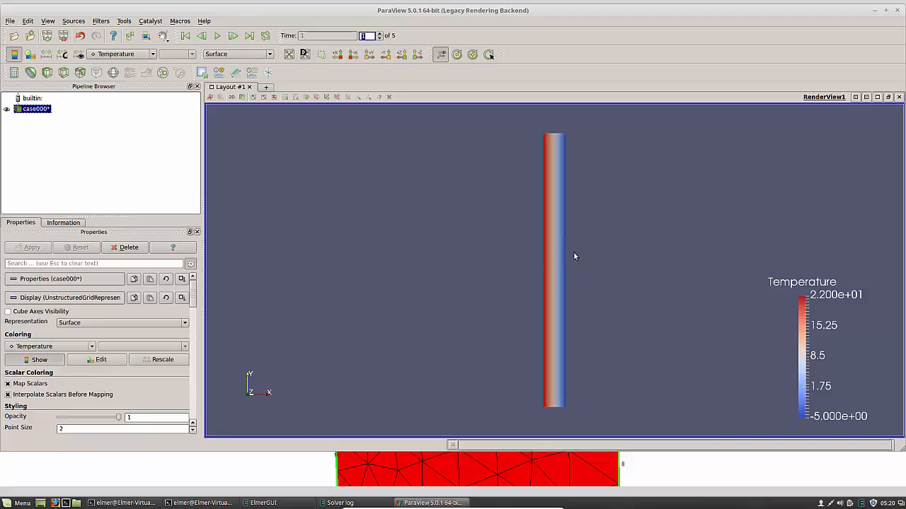
left_click(380, 34)
left_click(380, 39)
left_click(380, 34)
left_click(380, 34)
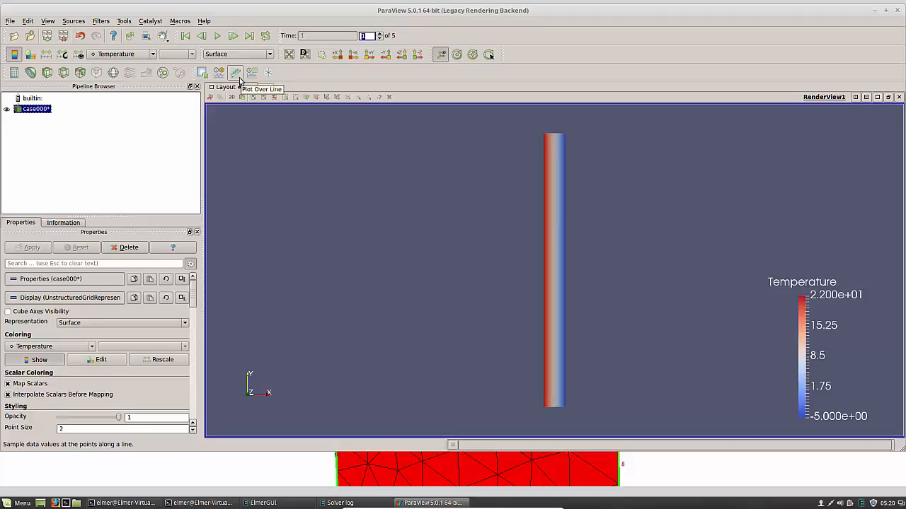
Add a Plot Over Line filter to the case results and place its line horizontally across the rectangle near mid-height
left_click(238, 77)
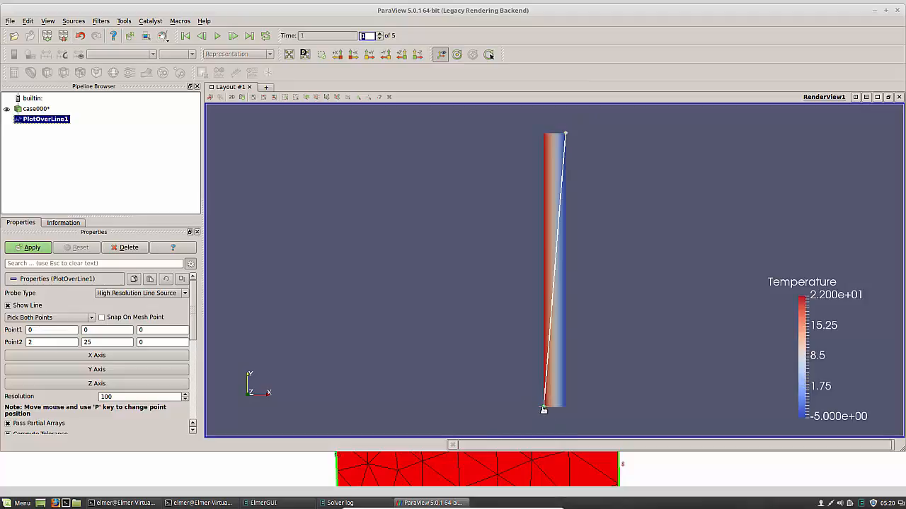
key("p")
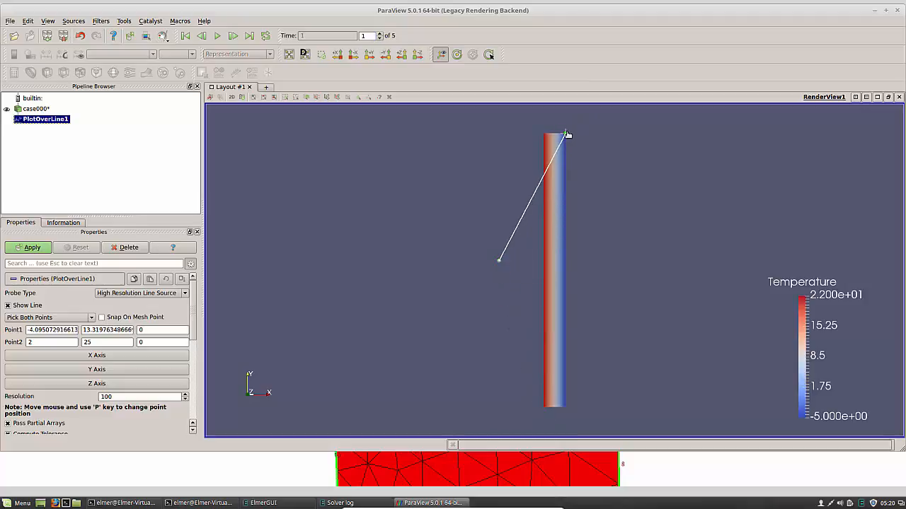
left_click_drag(567, 134, 617, 262)
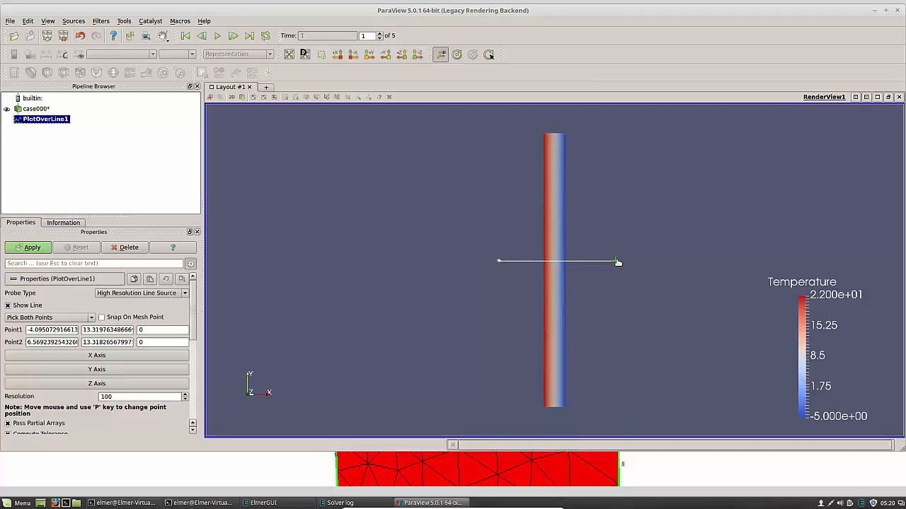
Set Point1 of the plot line to X 0 and Y 12.5
double_click(61, 330)
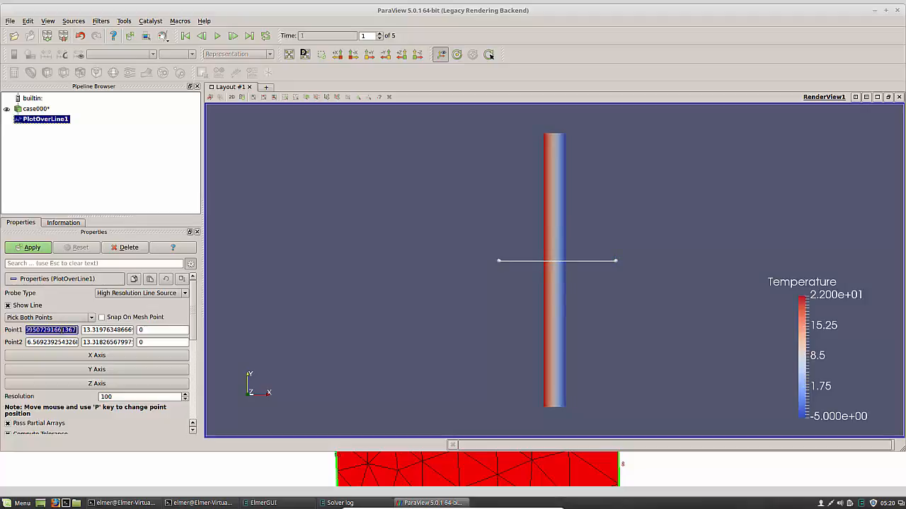
type("0")
key("Tab")
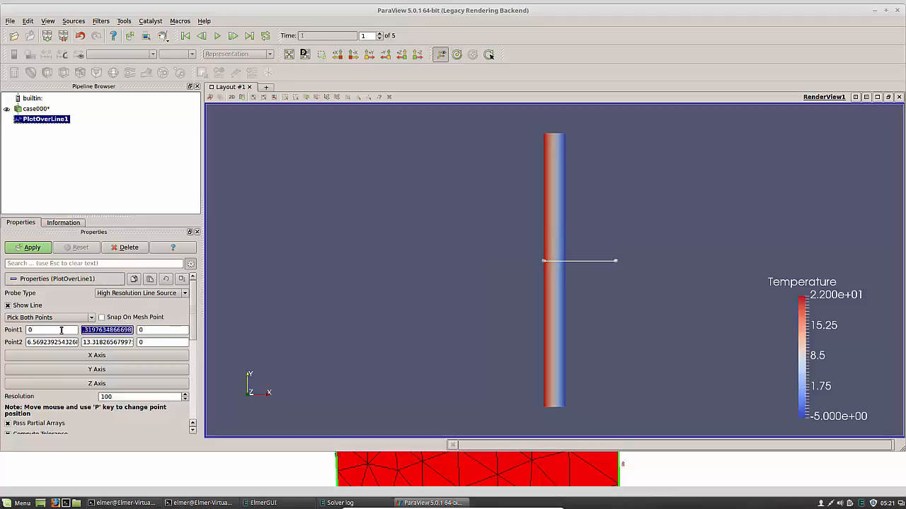
type("12.5")
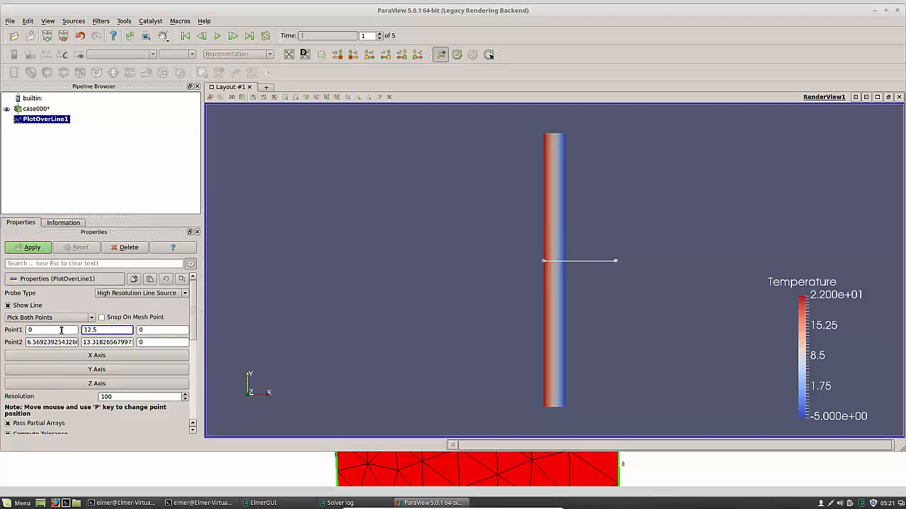
key("Tab")
key("Tab")
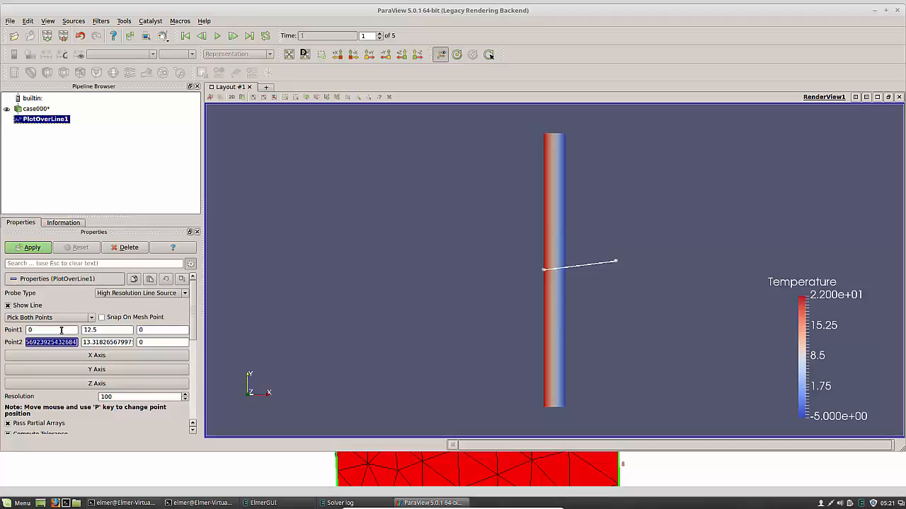
Set Point2 of the plot line to X 2 and Y 12.5, and apply the filter to generate the line chart
type("2")
key("Tab")
type("12")
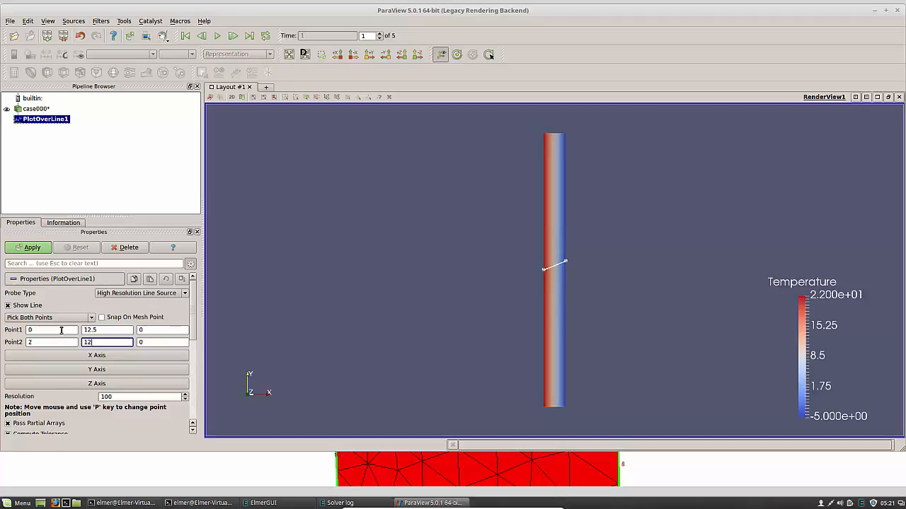
type(".5")
key("Tab")
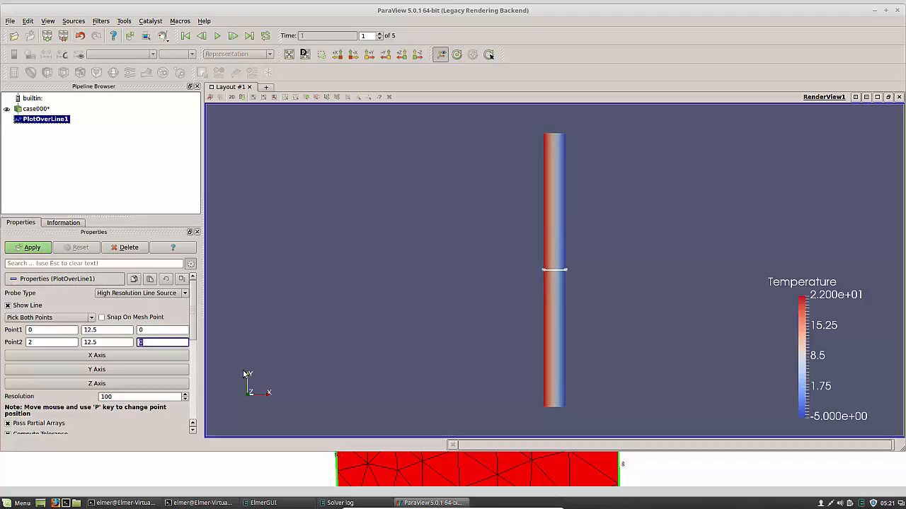
left_click(48, 250)
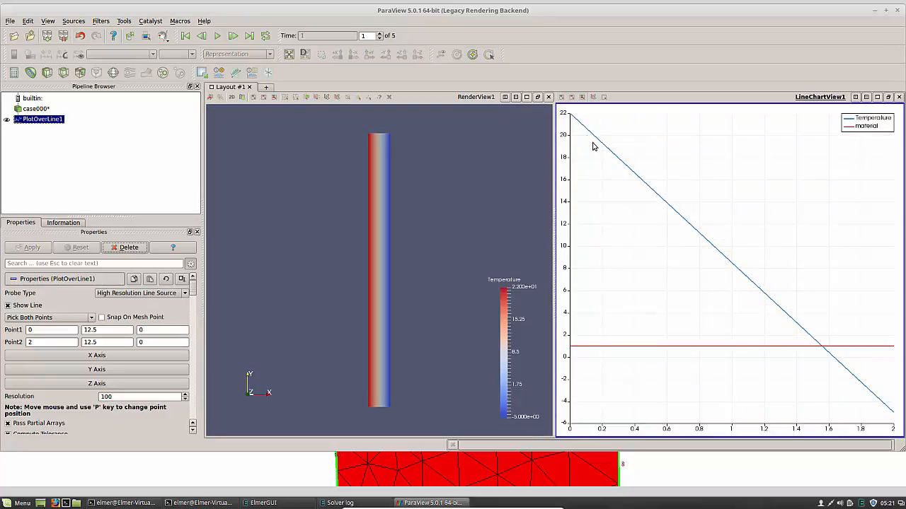
Examine the temperature curve from end to end, and compare it with the curve at time step 0
mouse_move(573, 122)
mouse_move(893, 416)
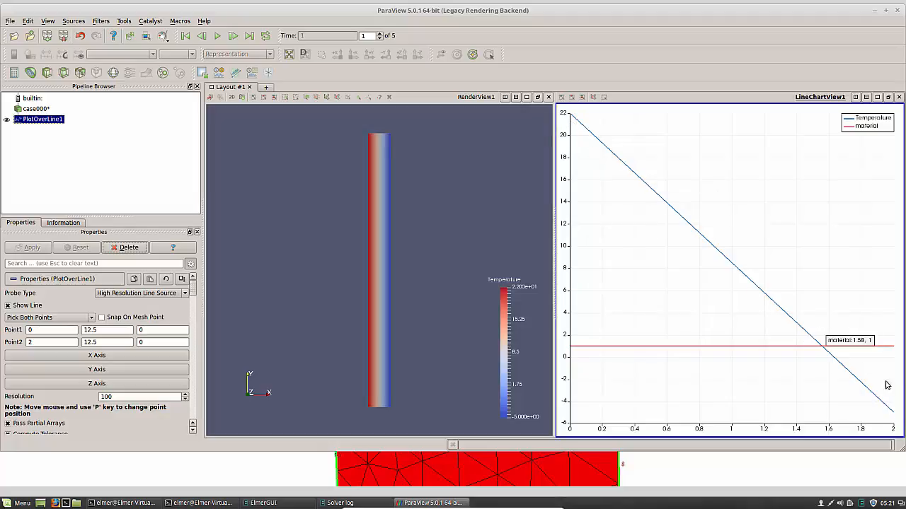
left_click(379, 39)
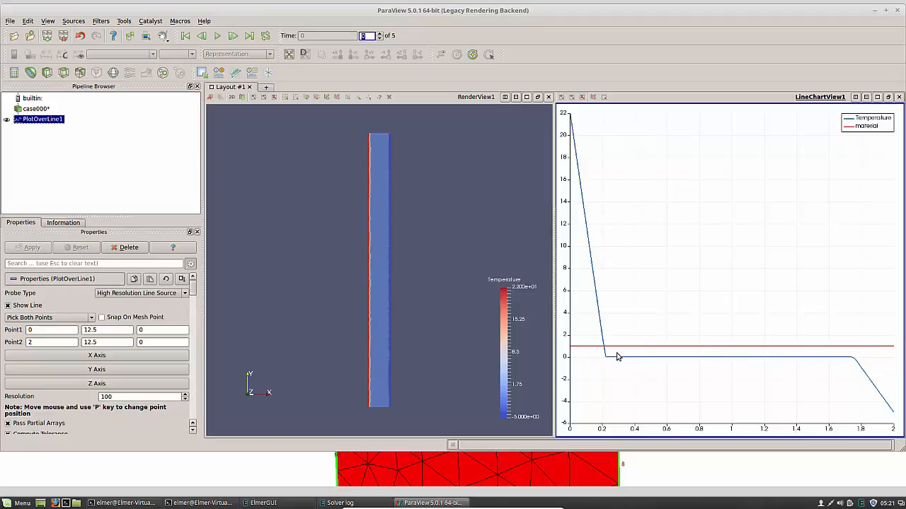
mouse_move(610, 360)
left_click(31, 109)
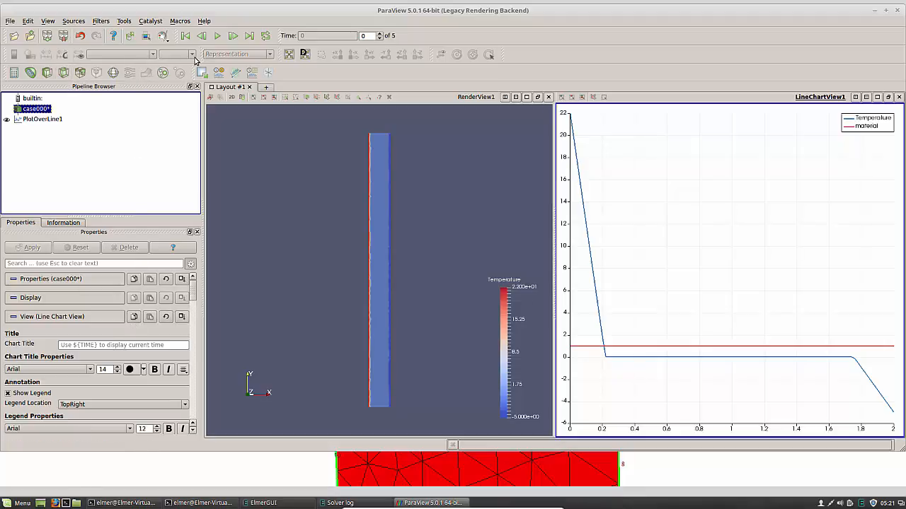
right_click(44, 112)
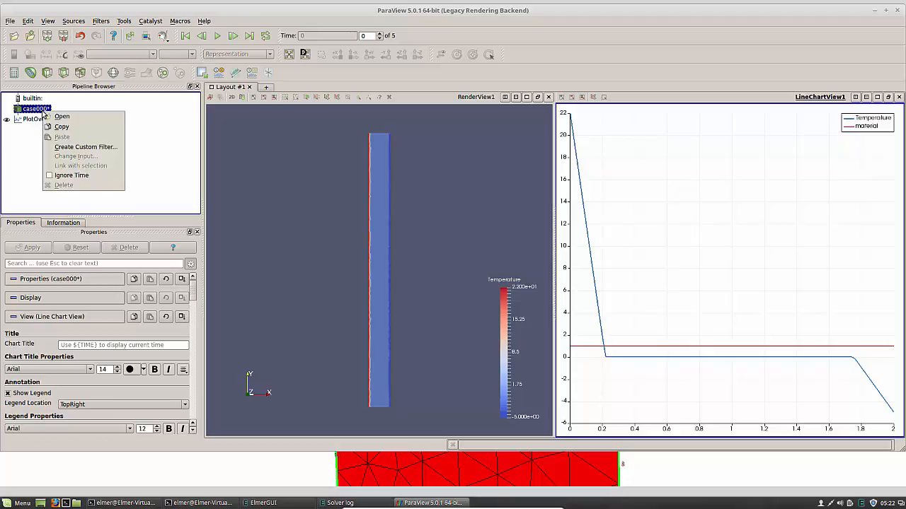
left_click(83, 105)
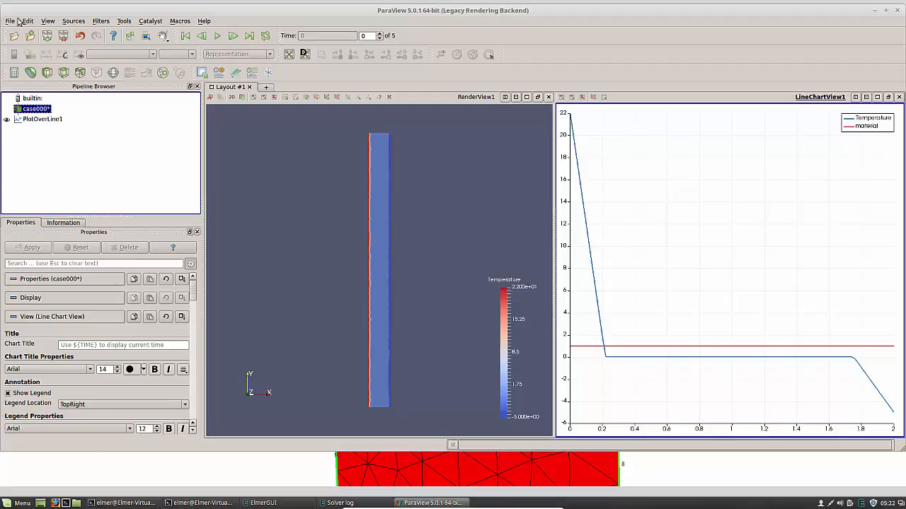
left_click(45, 21)
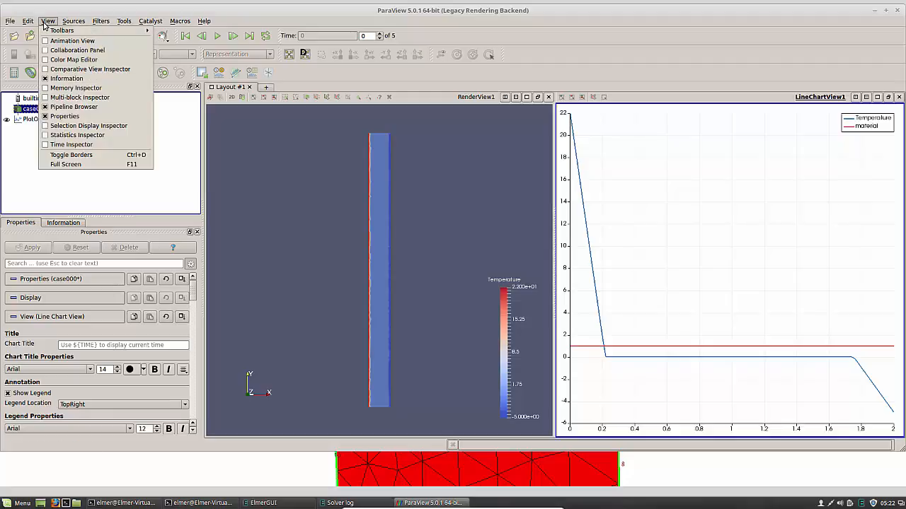
mouse_move(70, 24)
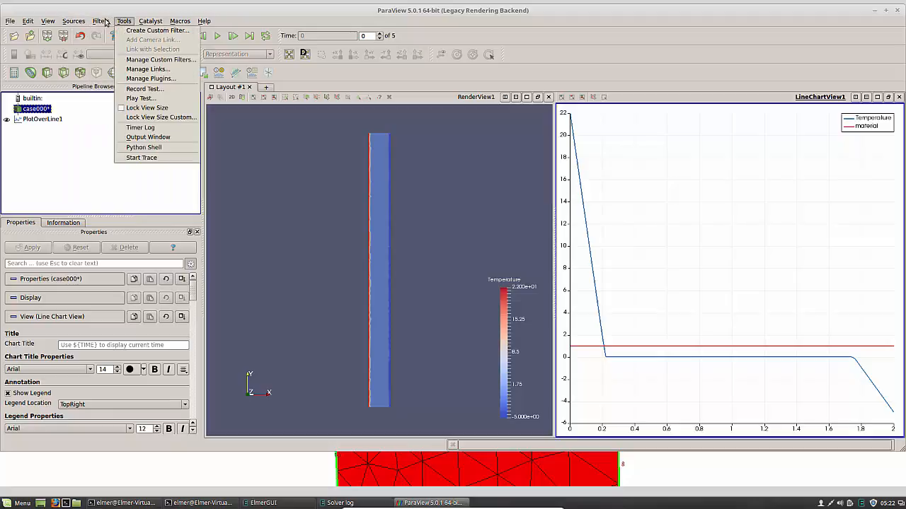
mouse_move(9, 24)
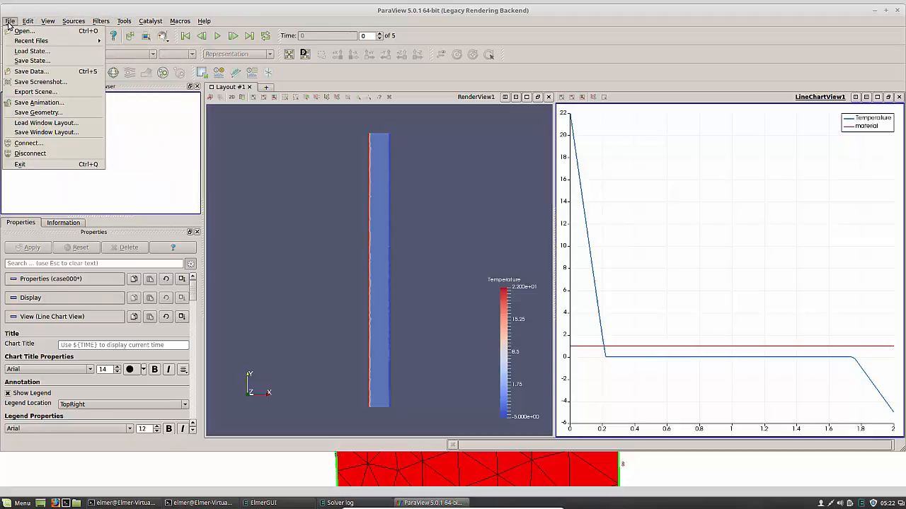
left_click(136, 152)
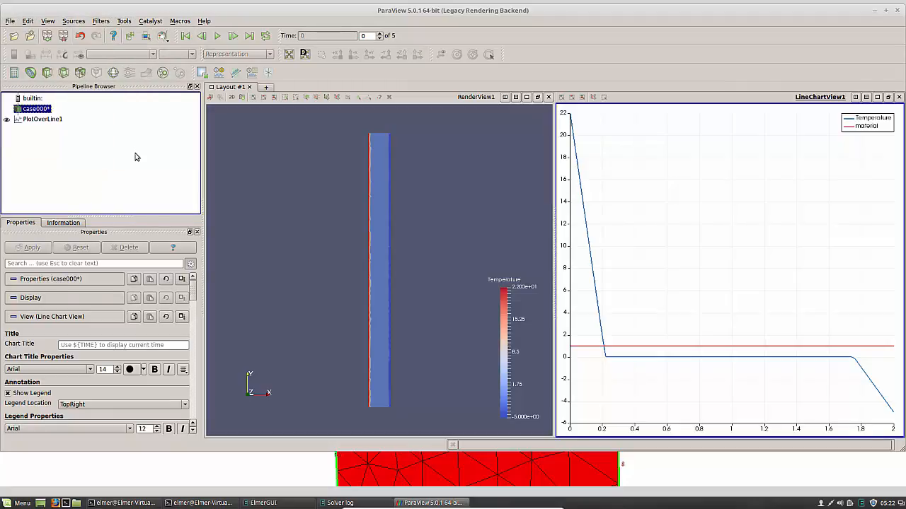
Set the line chart's tooltip notation to Mixed
scroll(182, 401, "down", 2)
left_click(174, 400)
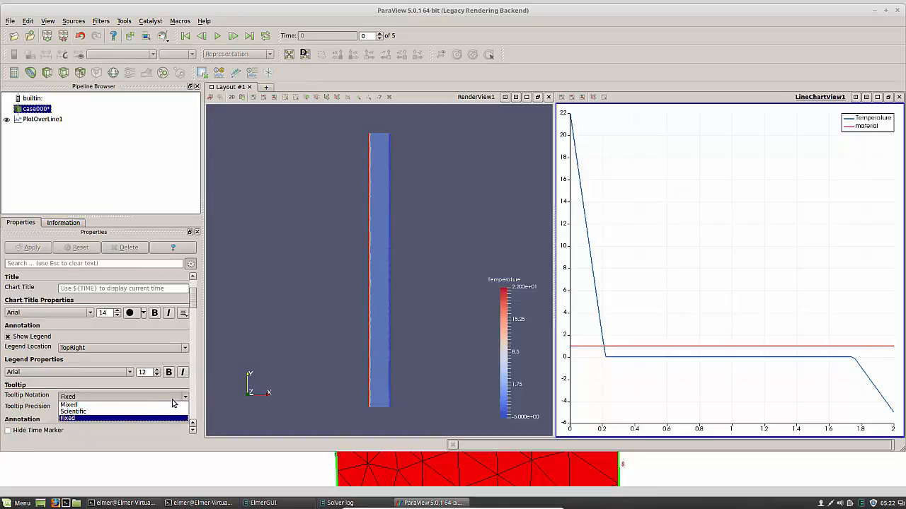
left_click(159, 404)
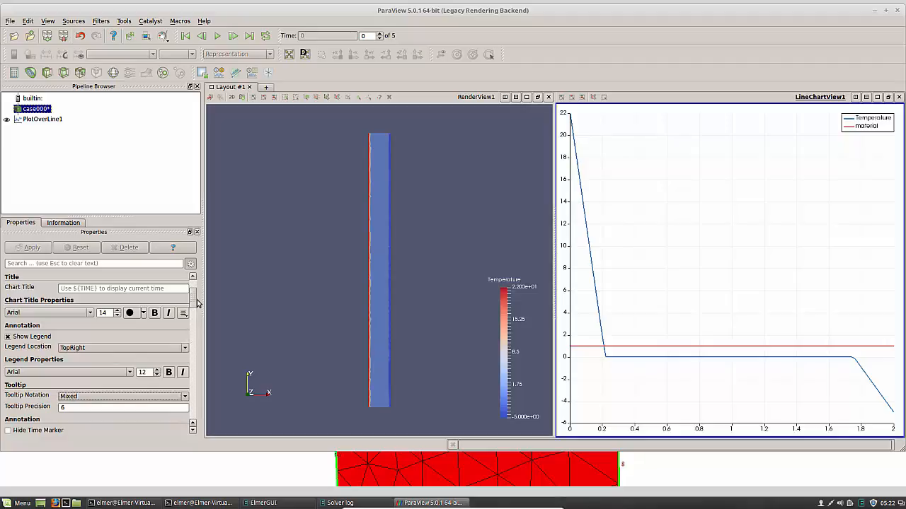
left_click_drag(197, 303, 188, 261)
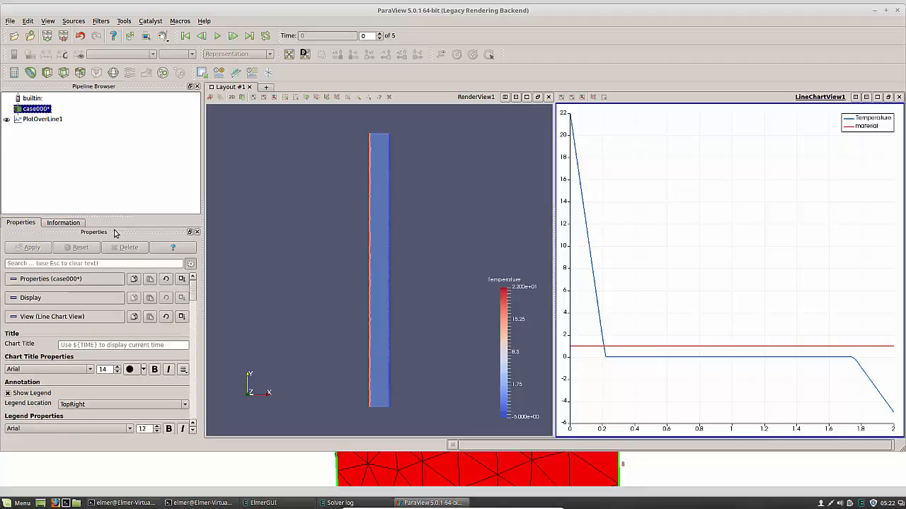
Check the data information of the case results and close the line chart view
left_click(65, 224)
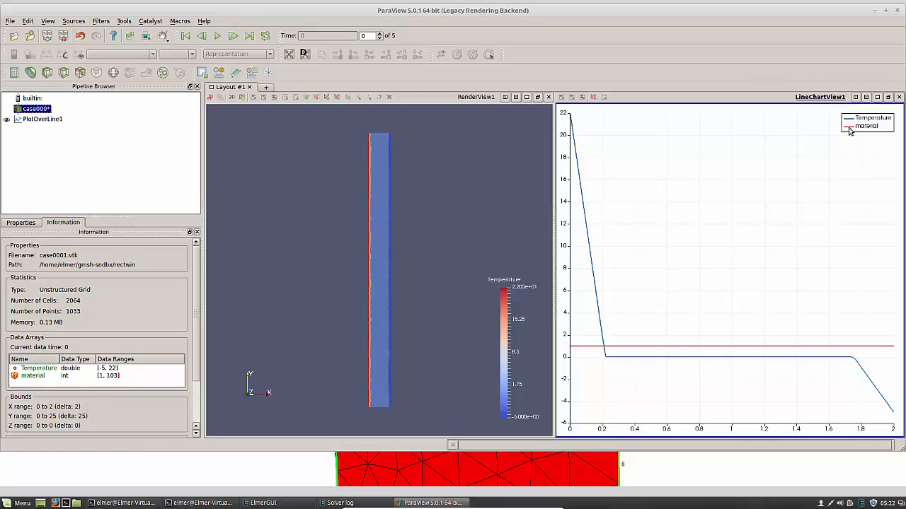
left_click(899, 96)
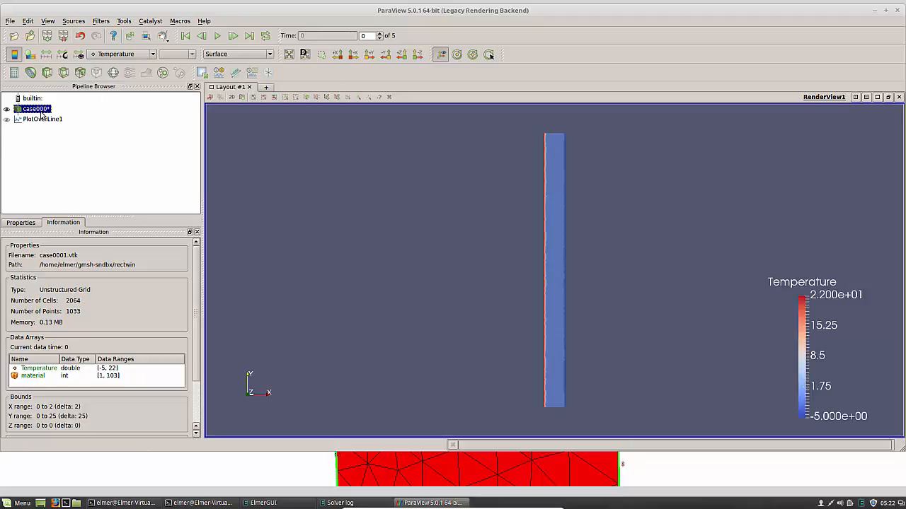
Display the case results as Surface With Edges and inspect the mesh elements across the rectangle's width
left_click(270, 55)
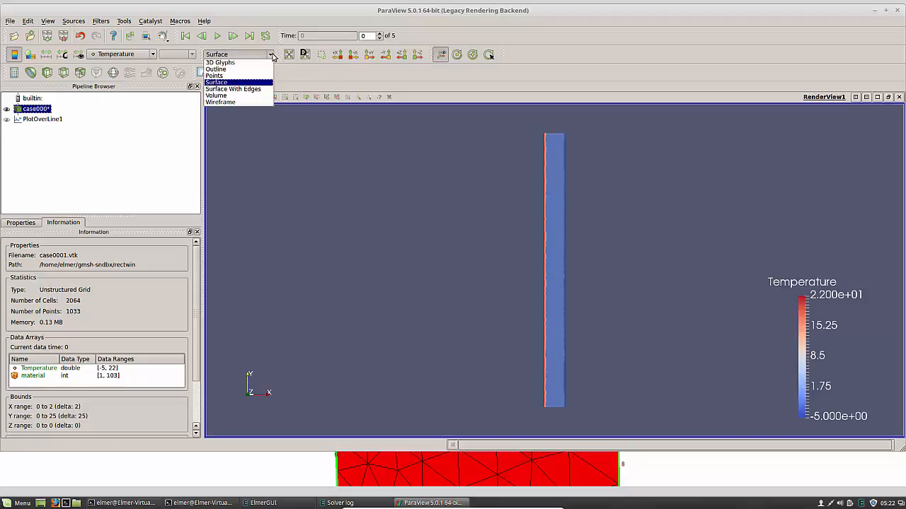
left_click(262, 90)
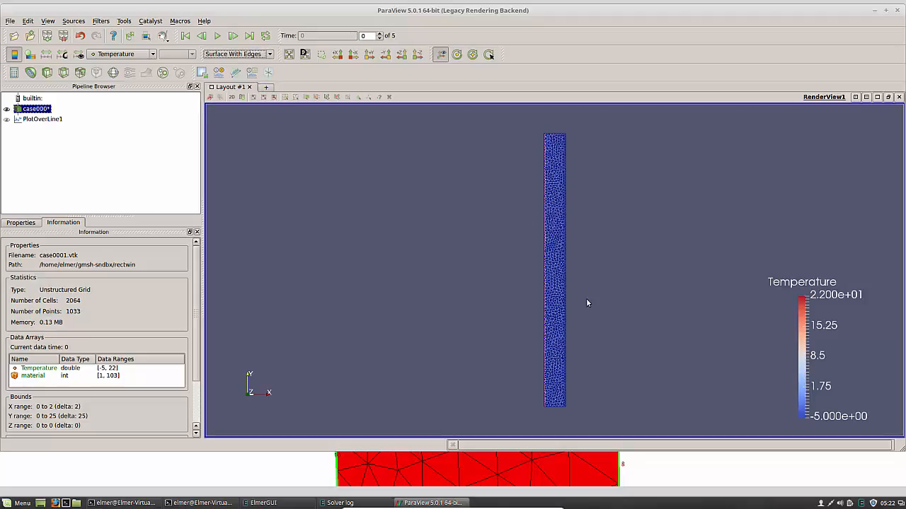
scroll(580, 308, "up", 10)
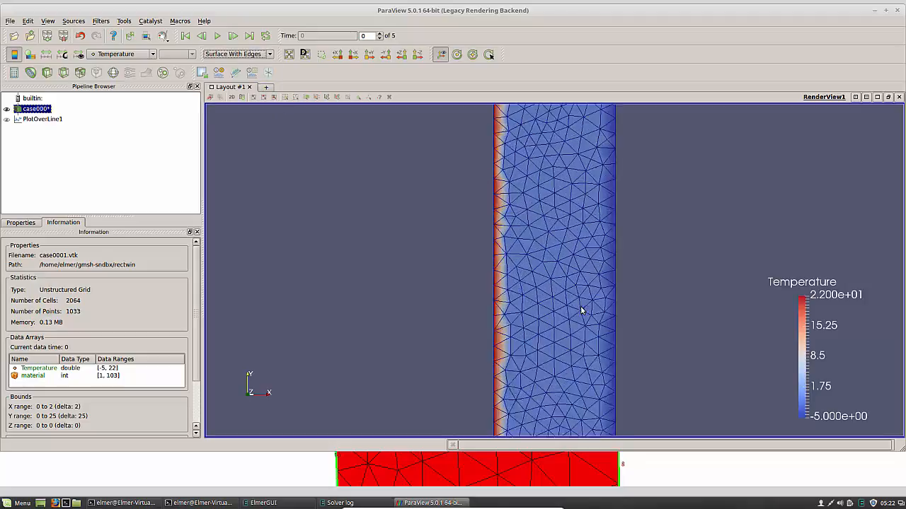
scroll(580, 310, "up", 1)
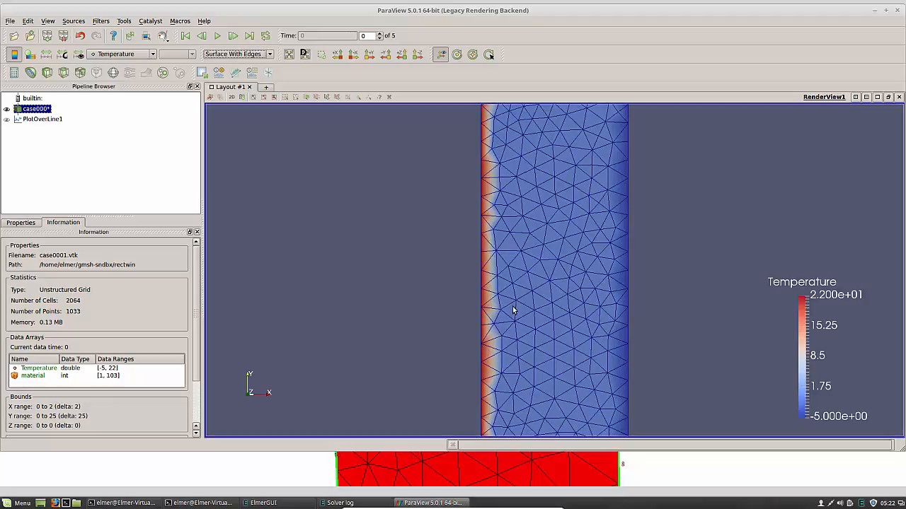
scroll(647, 319, "up", 1)
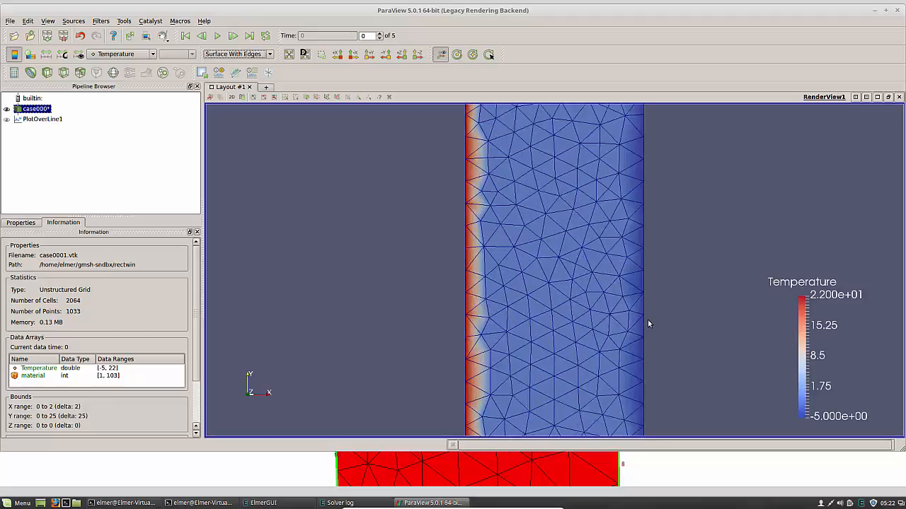
Select the Plot Over Line result, inspect where its line crosses the mesh, and make it visible in the render view
scroll(641, 321, "down", 7)
left_click(43, 120)
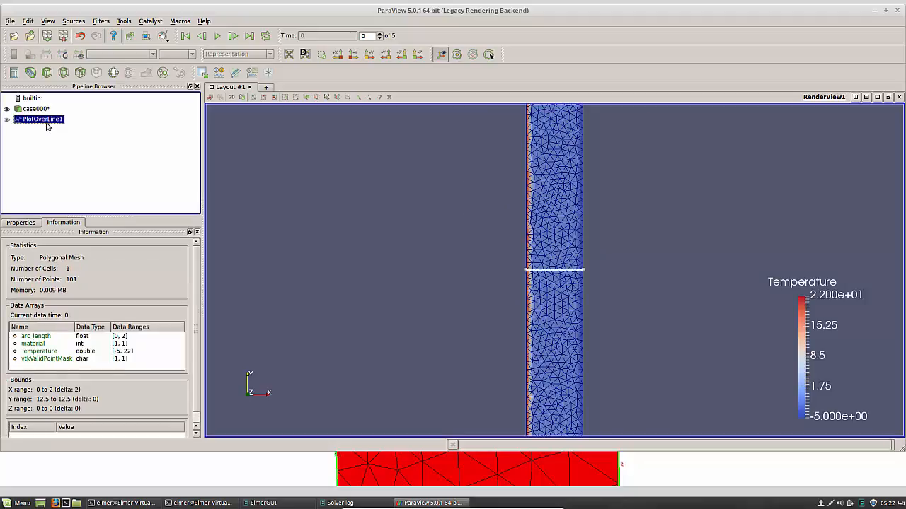
scroll(586, 276, "up", 10)
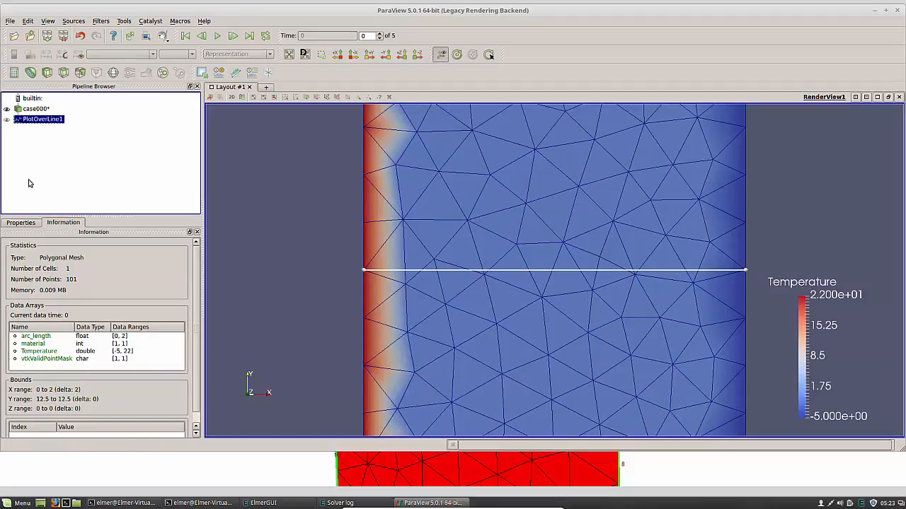
left_click(16, 223)
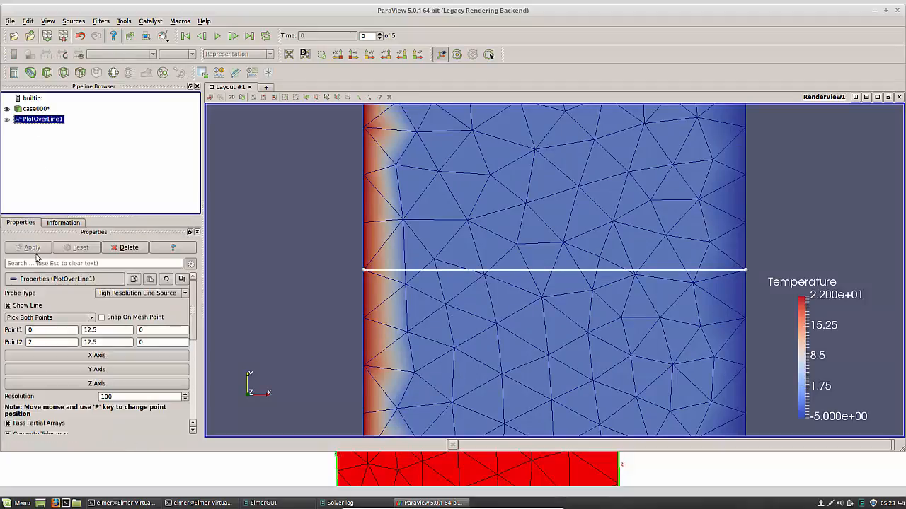
left_click(36, 121)
left_click(7, 121)
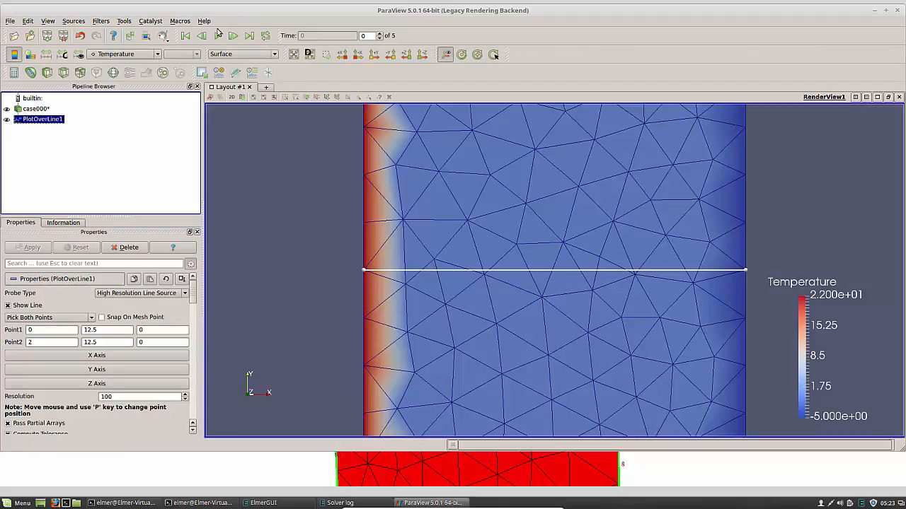
Split the layout side by side, create a line chart view beside the render view, and show the Plot Over Line result in it
left_click(855, 98)
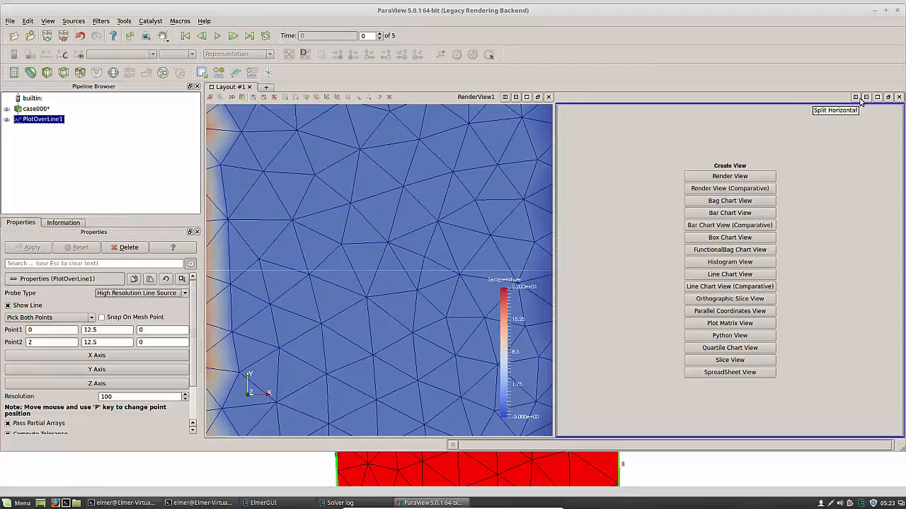
left_click(756, 276)
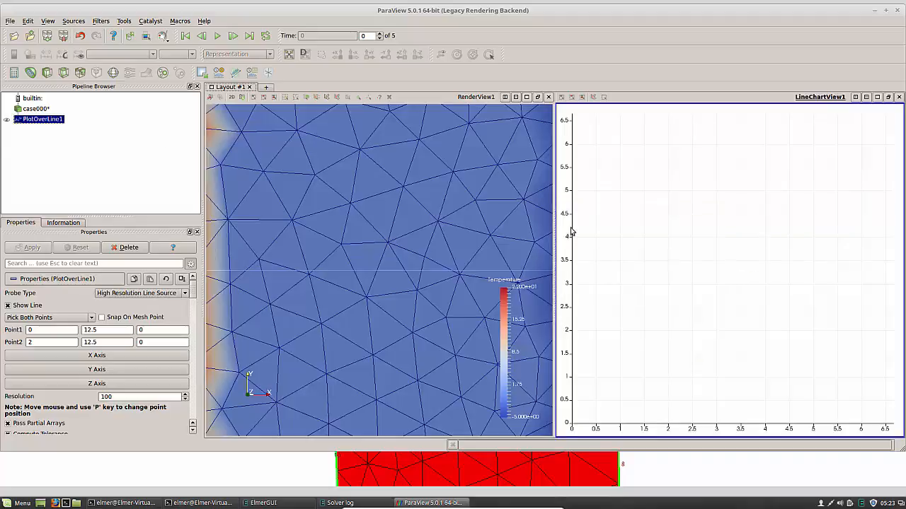
left_click(16, 124)
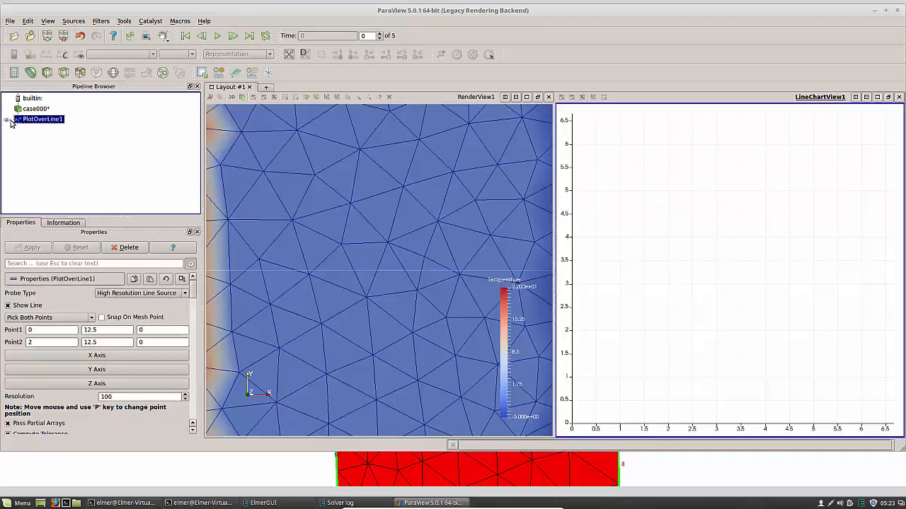
left_click(9, 122)
Set the case results to time step 1 and inspect the temperature distribution and mesh across the rectangle's width
left_click(26, 110)
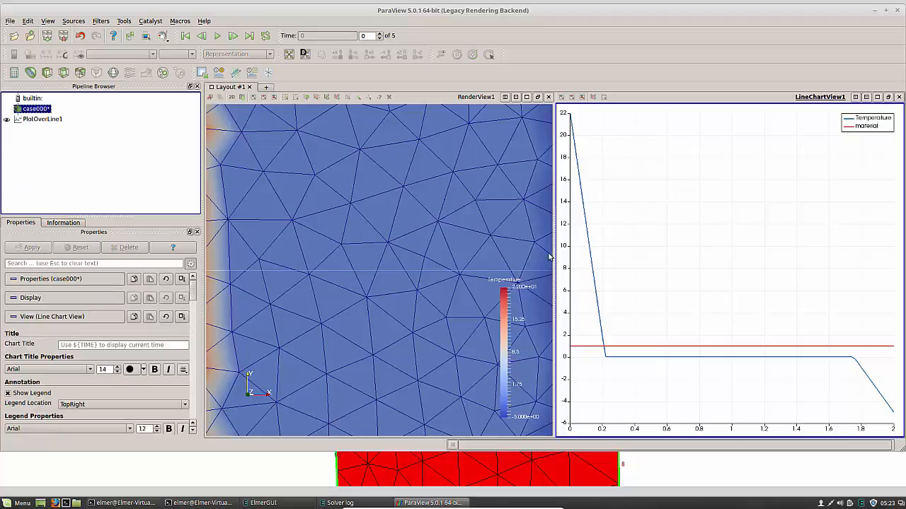
scroll(362, 244, "down", 3)
scroll(362, 248, "up", 2)
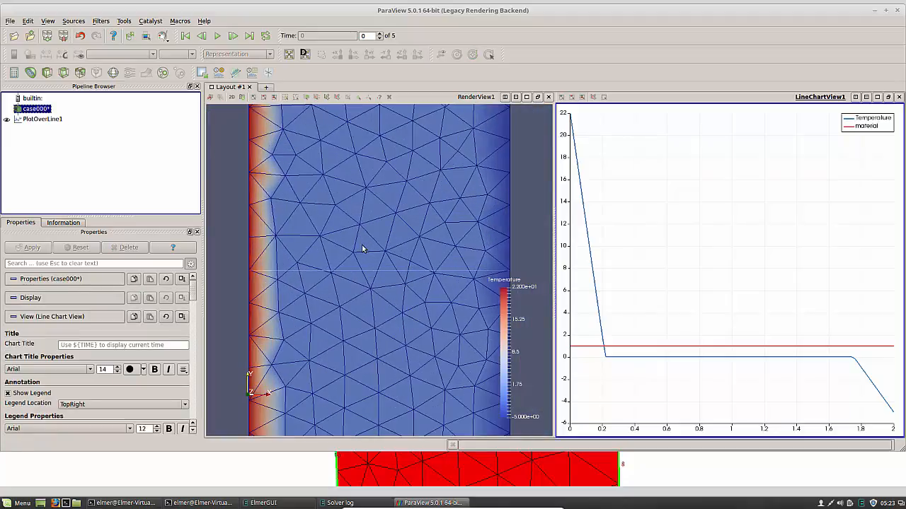
left_click(379, 34)
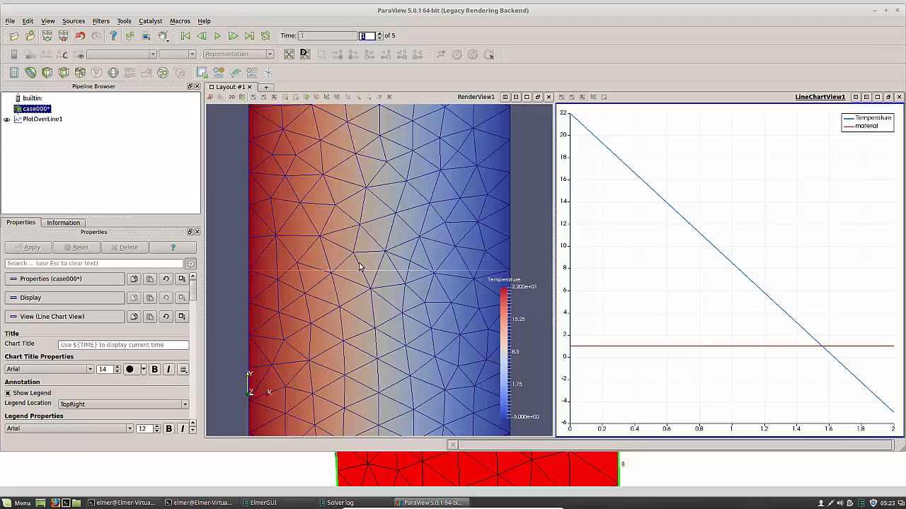
scroll(415, 279, "up", 2)
scroll(415, 281, "down", 4)
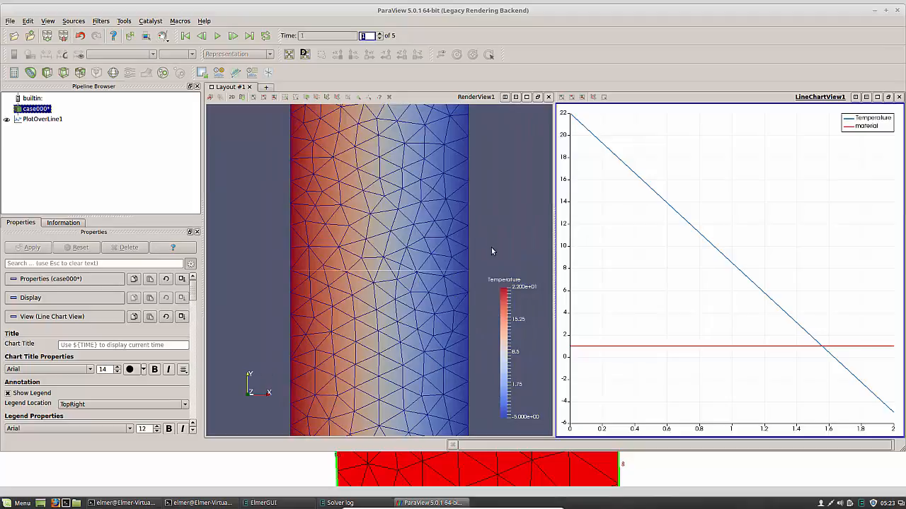
scroll(447, 251, "down", 4)
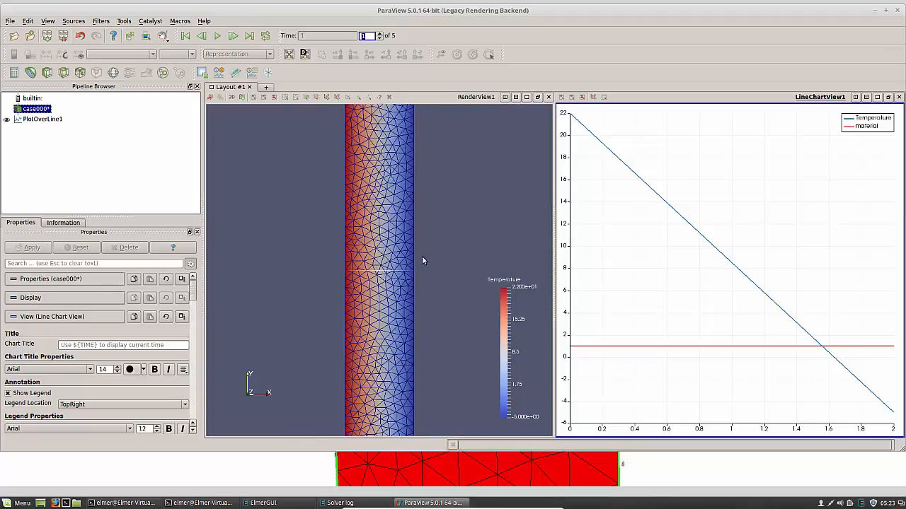
scroll(388, 273, "up", 3)
scroll(388, 273, "up", 2)
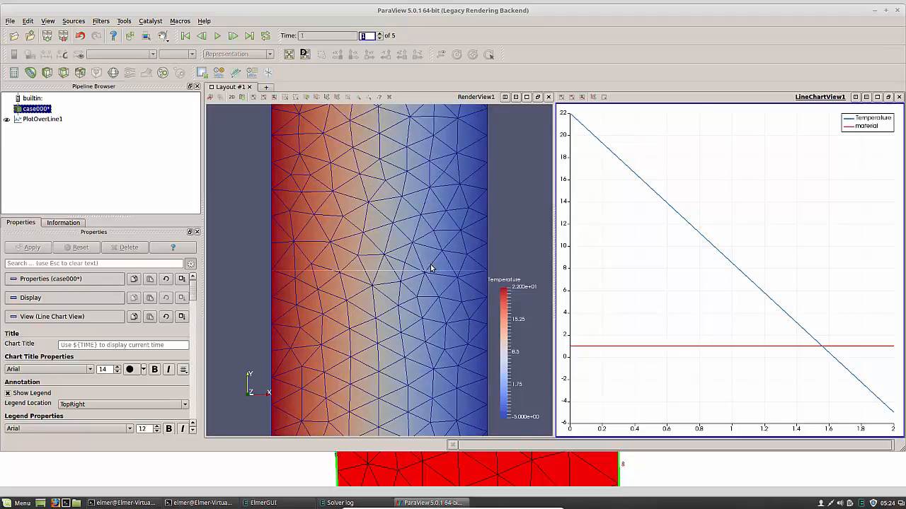
scroll(430, 268, "down", 5)
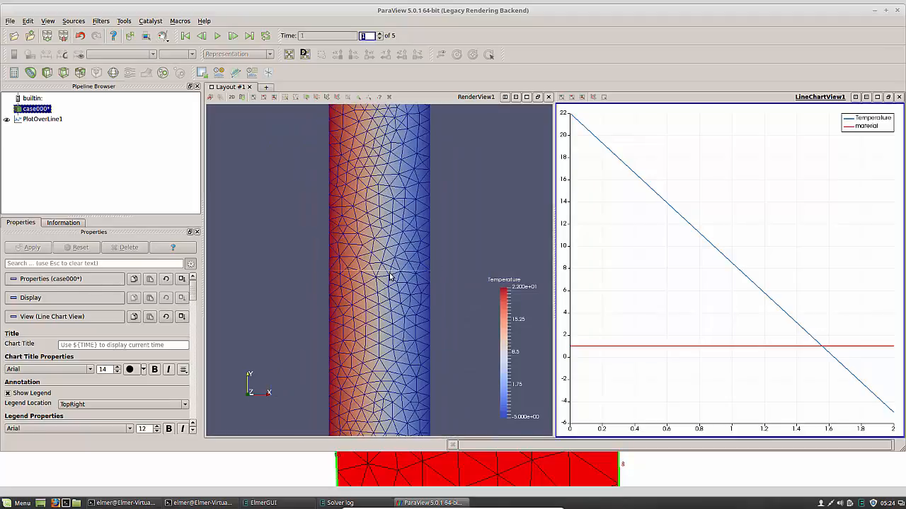